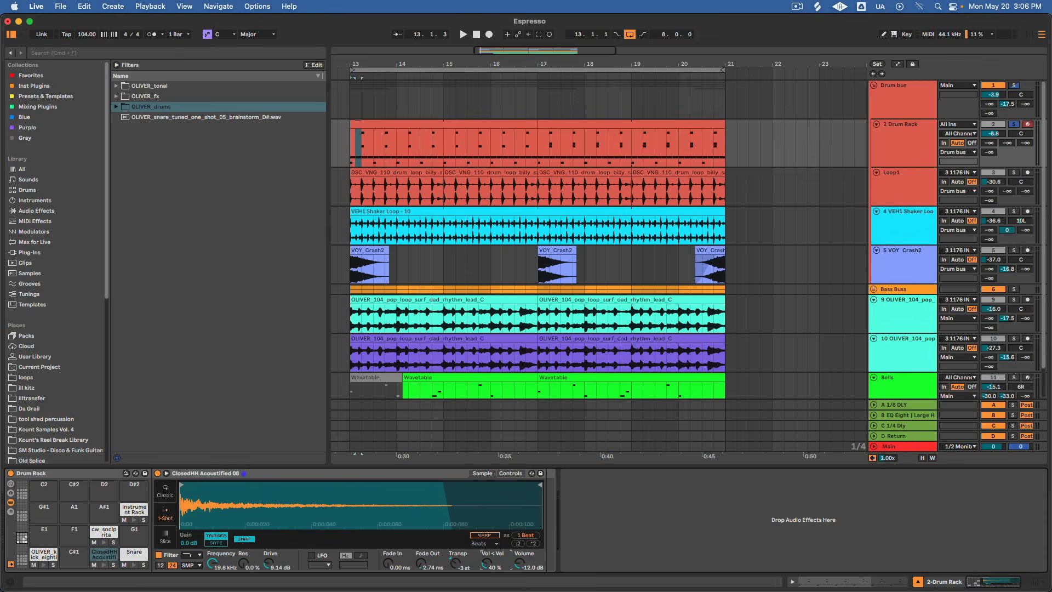
Set the closed hi-hat's Vol < Vel amount to 45% and raise the second hi-hat note's velocity to 69 in the Drum Rack clip.
{"action": "left_click_drag", "start_coordinate": [488, 564], "coordinate": [488, 568]}
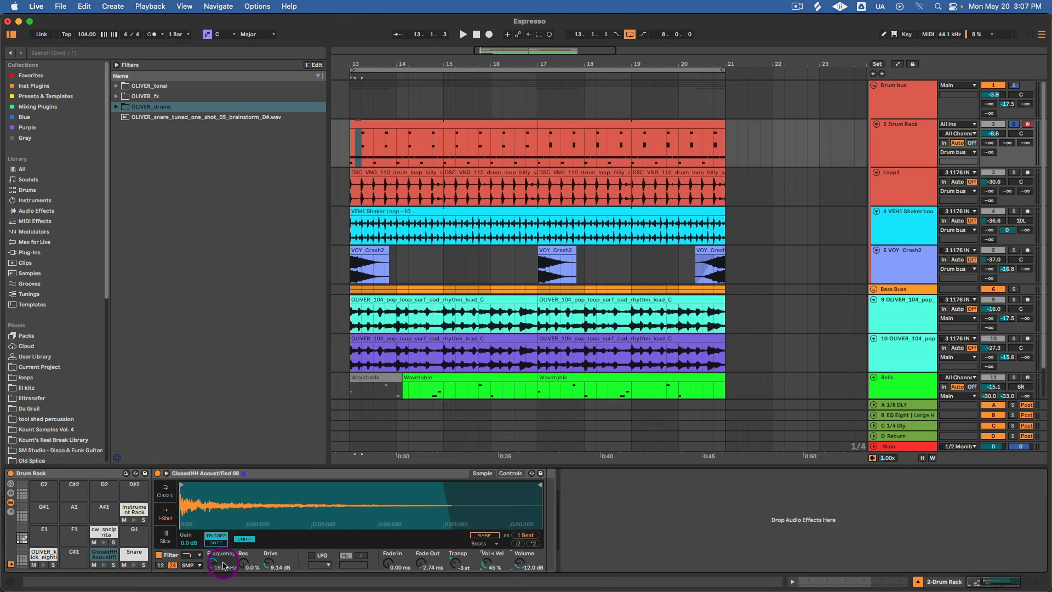
{"action": "double_click", "coordinate": [505, 121]}
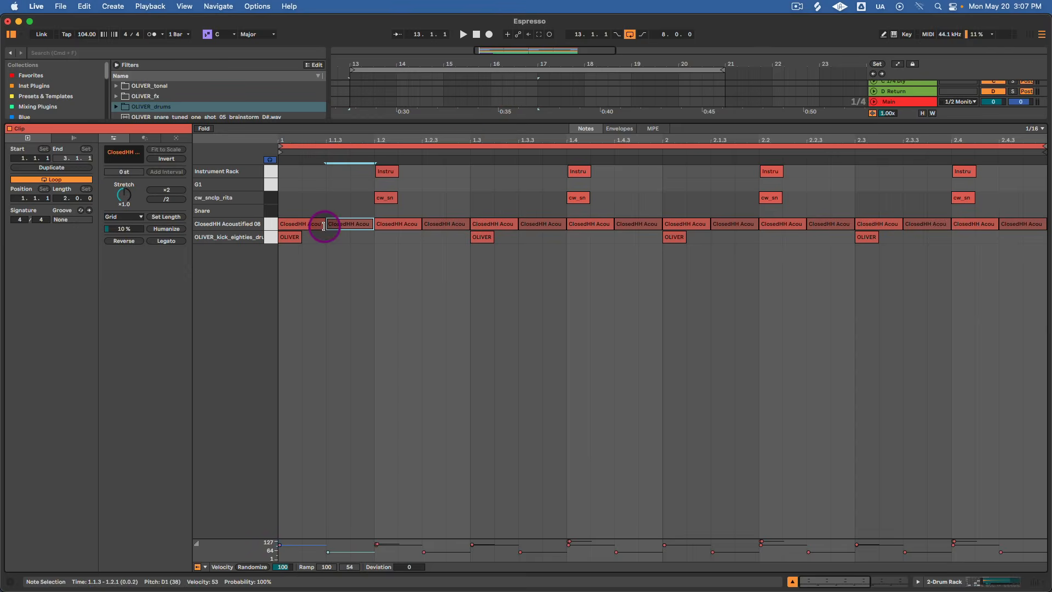
{"action": "left_click", "coordinate": [352, 224], "text": "super"}
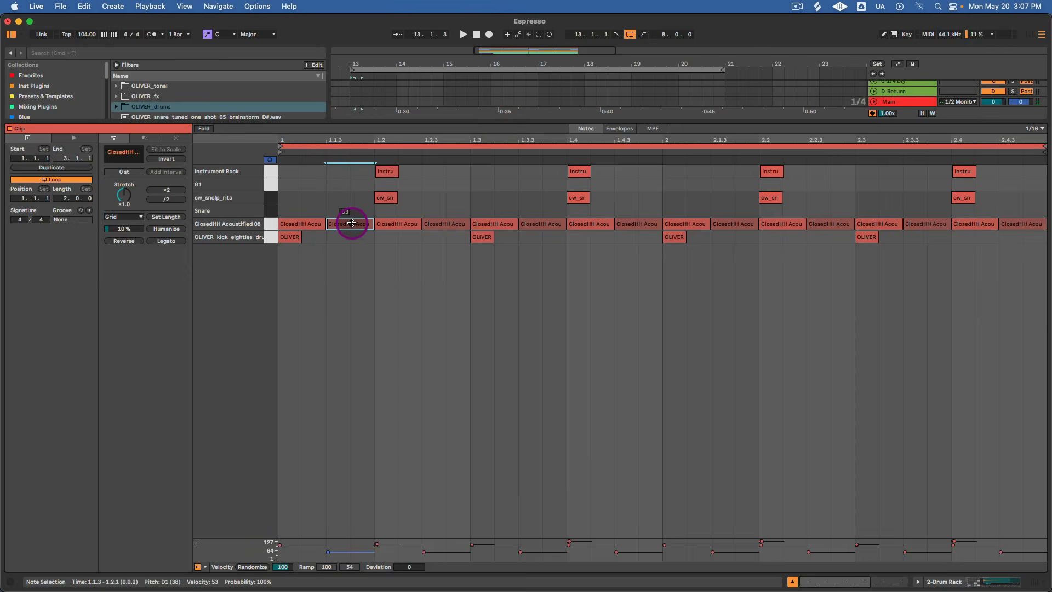
{"action": "left_click", "coordinate": [351, 225], "text": "super"}
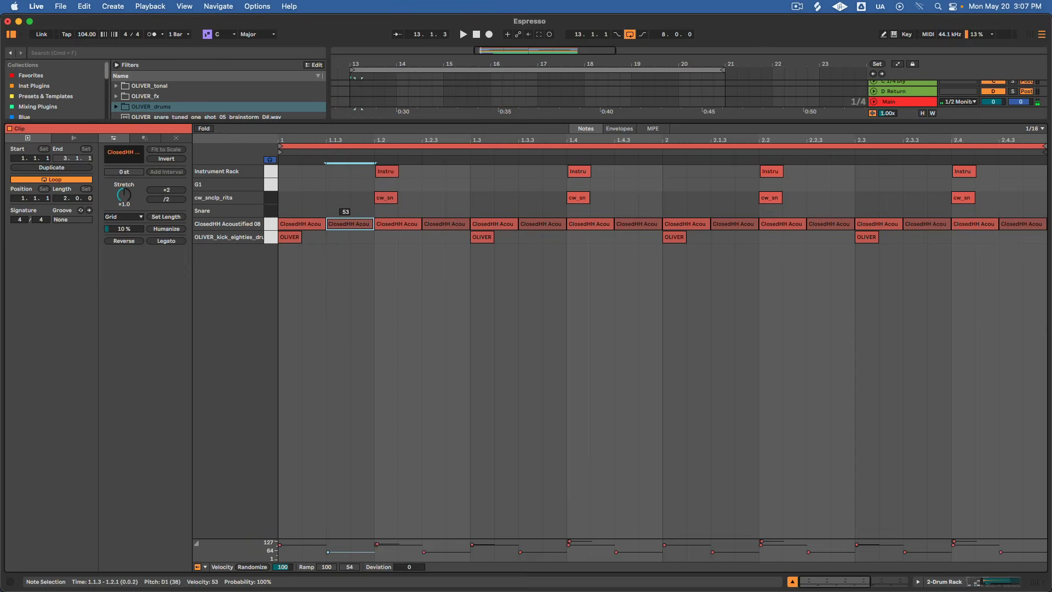
{"action": "mouse_move", "coordinate": [352, 224]}
{"action": "left_mouse_down"}
{"action": "mouse_move", "coordinate": [352, 189]}
{"action": "mouse_move", "coordinate": [352, 217]}
{"action": "left_mouse_up"}
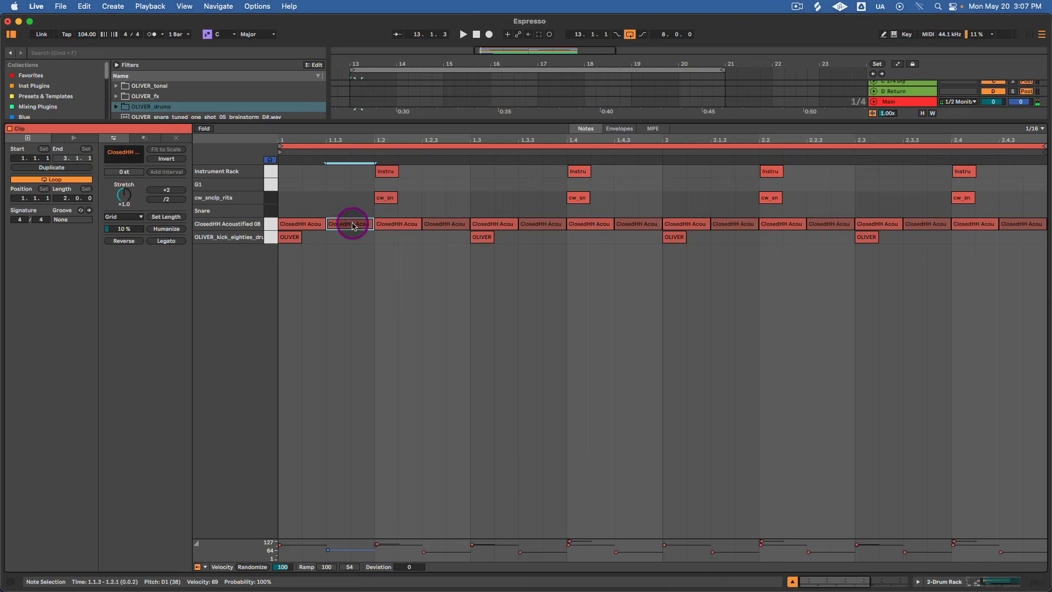
Audition the closed hi-hat pattern and the individual hi-hat, kick and cw_snclp_rita sounds of the drum clip.
{"action": "left_click", "coordinate": [271, 224]}
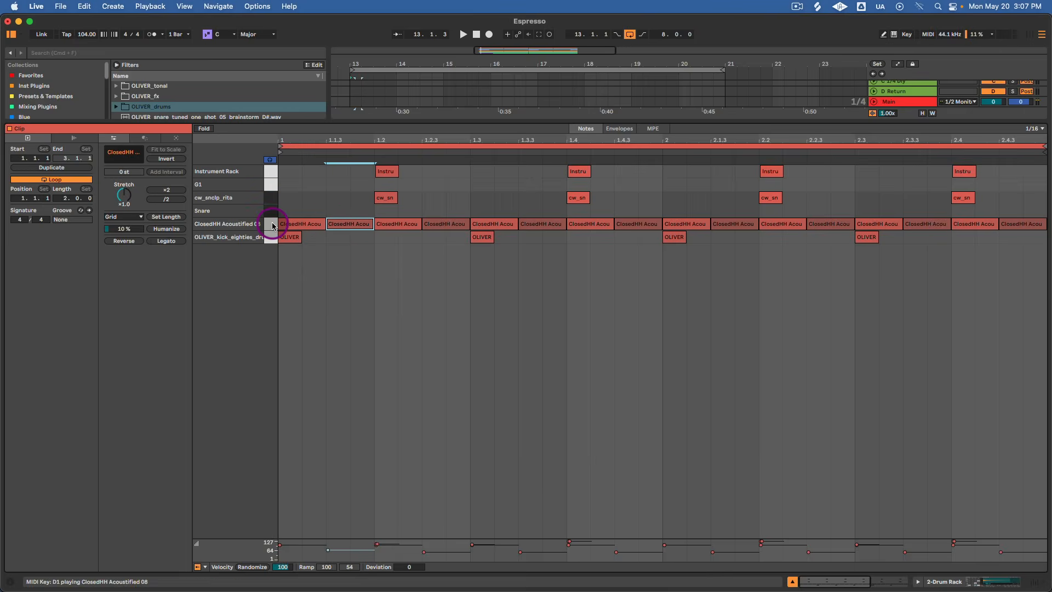
{"action": "key", "text": "space"}
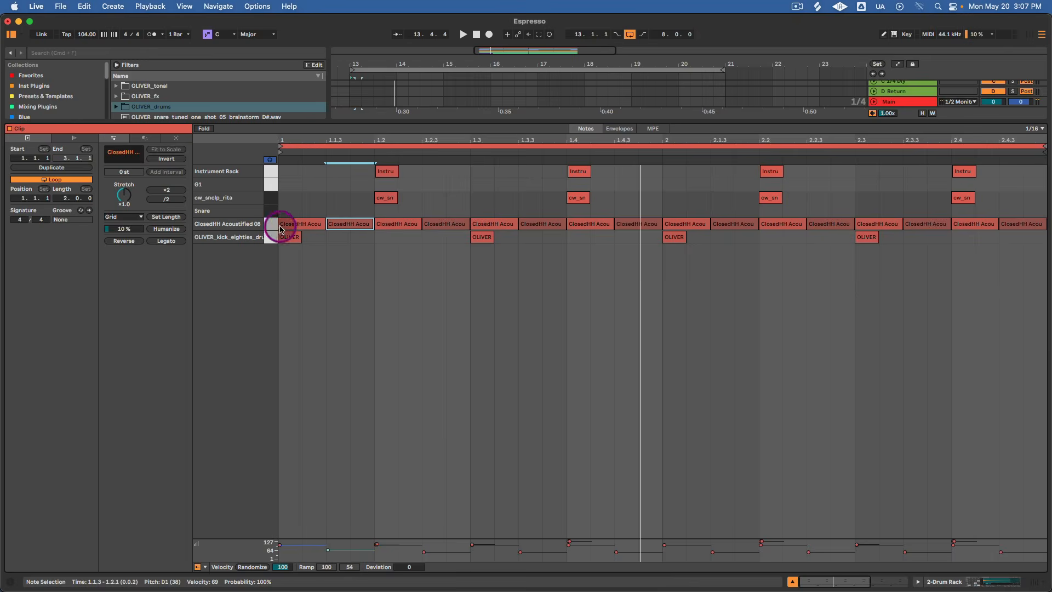
{"action": "left_click", "coordinate": [272, 238]}
{"action": "key", "text": "space"}
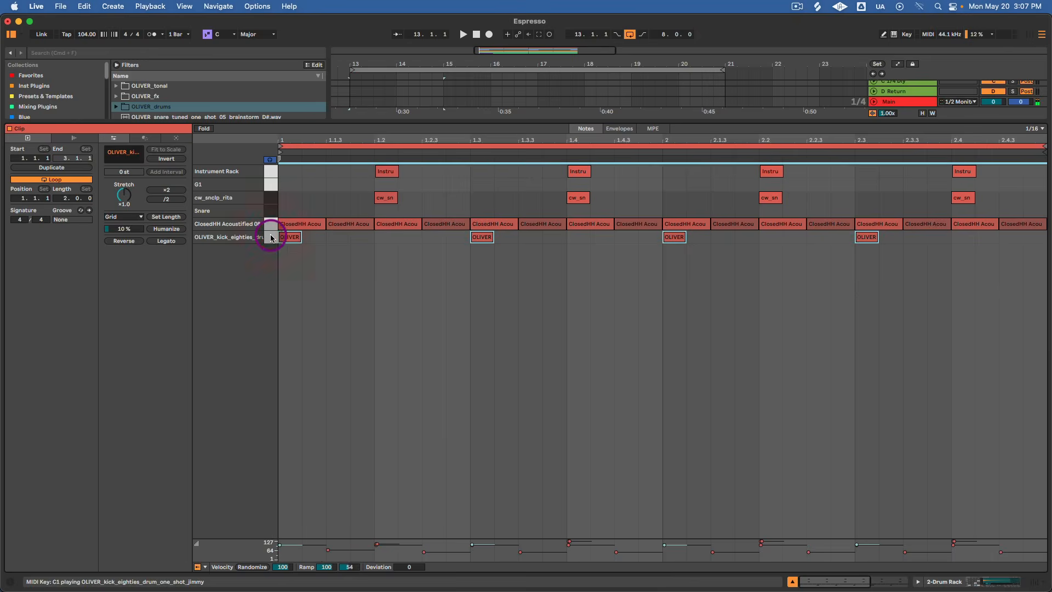
{"action": "left_click", "coordinate": [271, 197]}
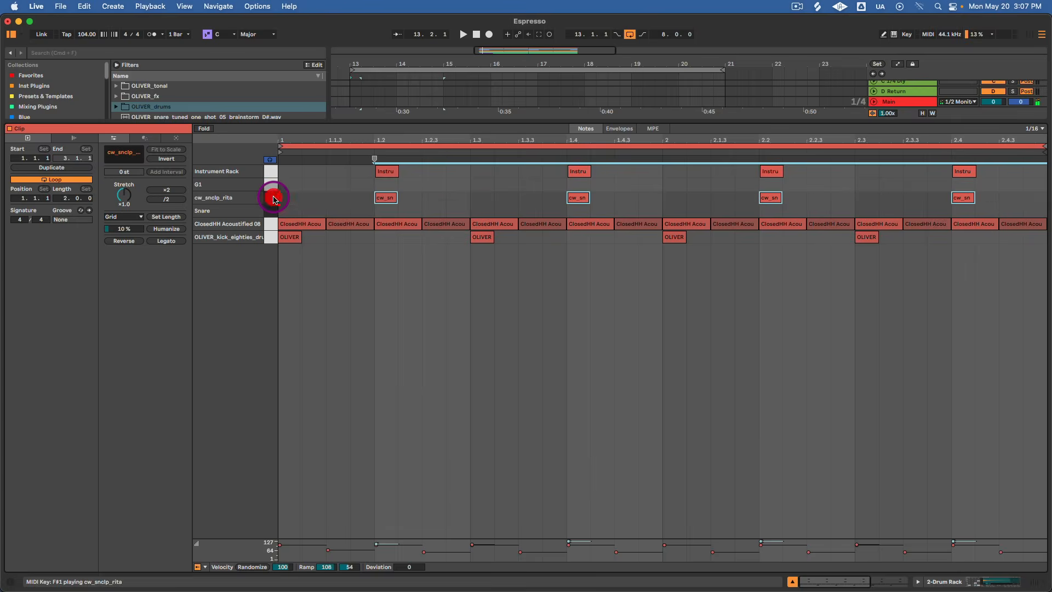
Examine the timing of the Instrument Rack notes against the cw_snclp_rita notes and listen to the layered hit.
{"action": "left_click_drag", "start_coordinate": [376, 137], "coordinate": [483, 157]}
{"action": "left_click", "coordinate": [271, 171]}
{"action": "left_click_drag", "start_coordinate": [505, 137], "coordinate": [417, 123]}
{"action": "left_click", "coordinate": [272, 174]}
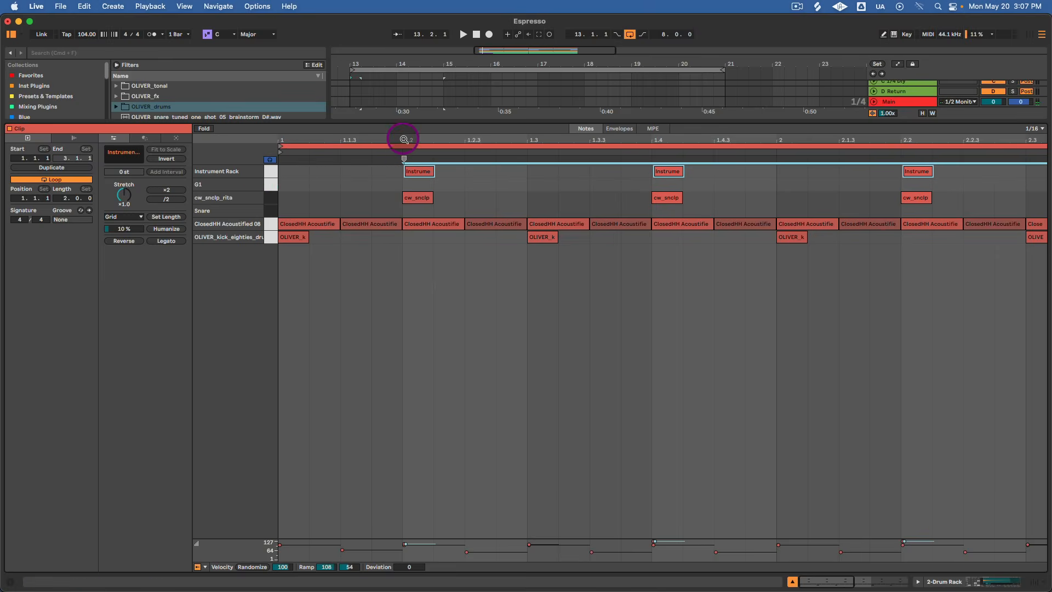
{"action": "left_click_drag", "start_coordinate": [404, 140], "coordinate": [423, 176]}
{"action": "left_click", "coordinate": [412, 174]}
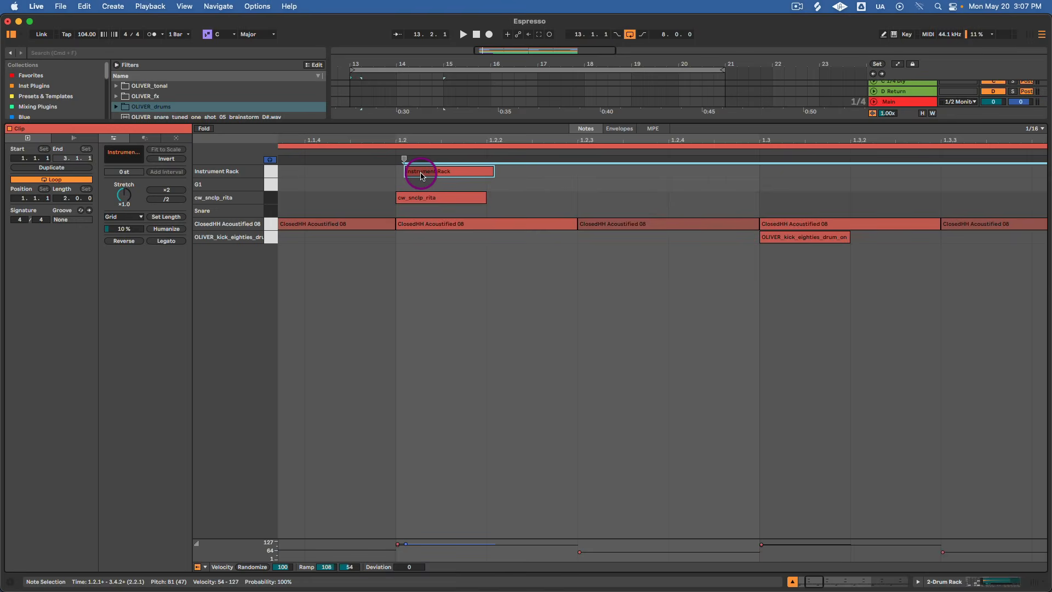
{"action": "key", "text": "space"}
{"action": "left_click_drag", "start_coordinate": [506, 139], "coordinate": [506, 139]}
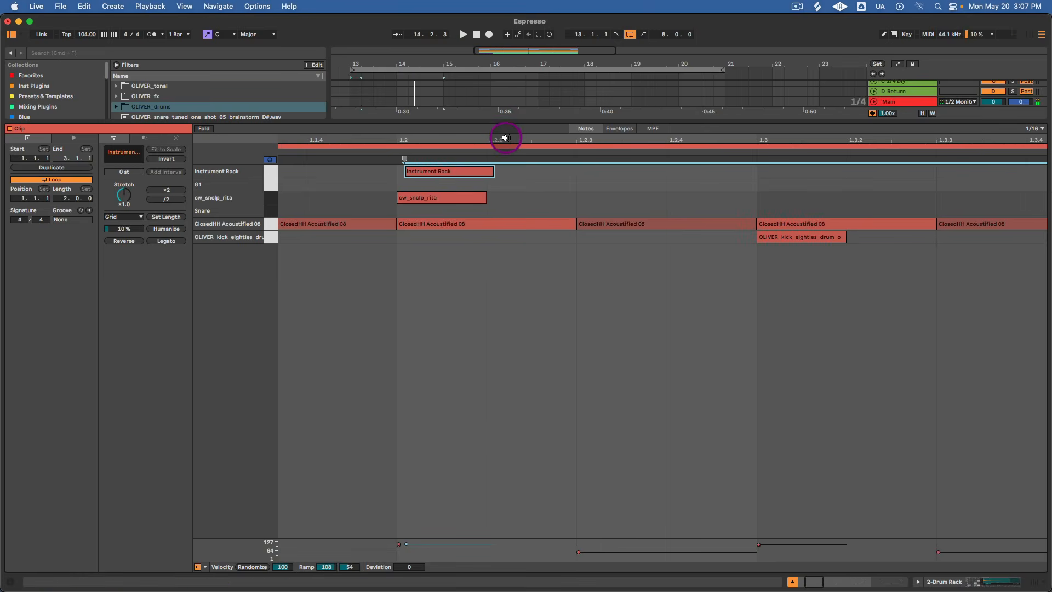
Return to the Drum Rack's devices and inspect the cw_snclp_rita pad and the Instrument Rack on pad B1.
{"action": "key", "text": "shift+Tab"}
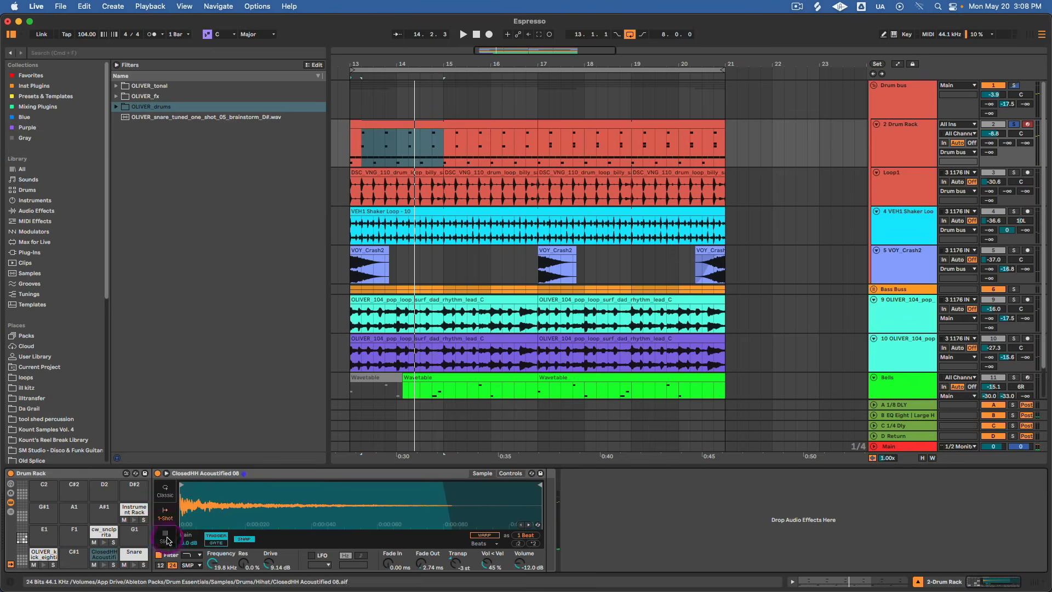
{"action": "left_click", "coordinate": [103, 537]}
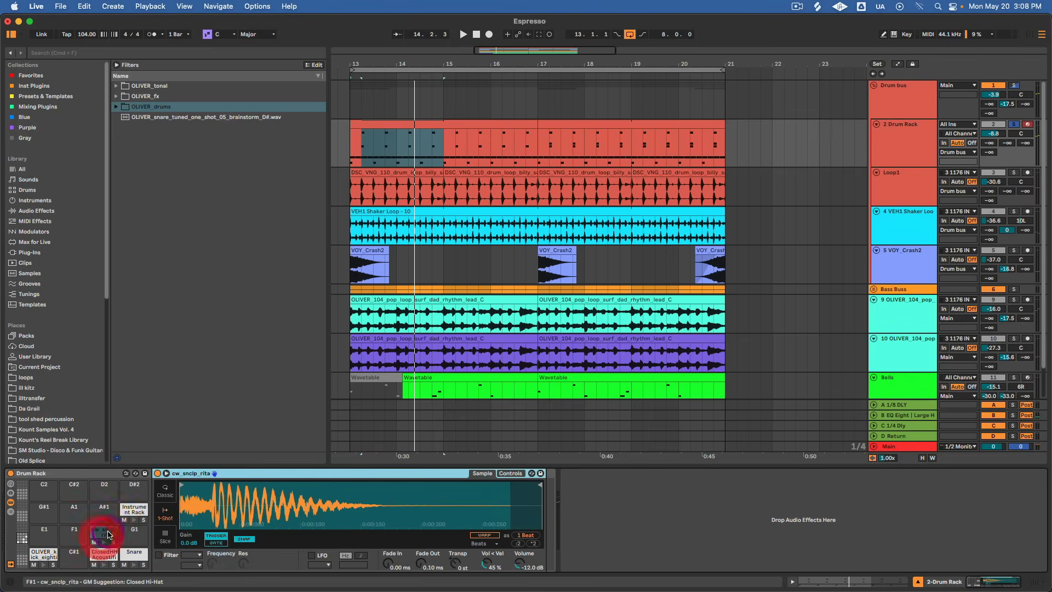
{"action": "left_click", "coordinate": [132, 510]}
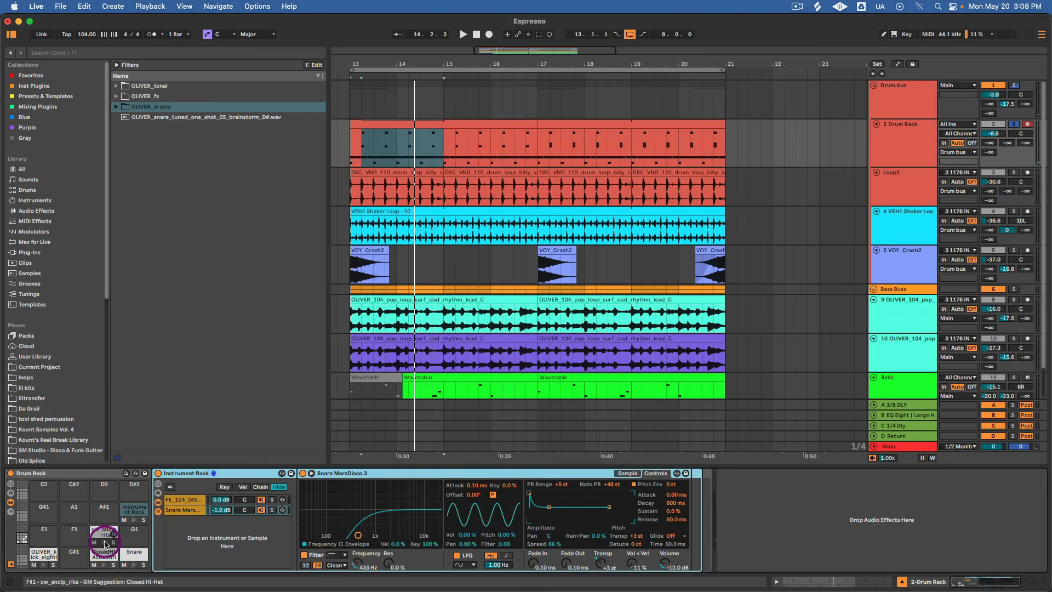
Group the cw_snclp_rita Simpler on pad F#1 into an Instrument Rack and show its chain list.
{"action": "left_click", "coordinate": [107, 542]}
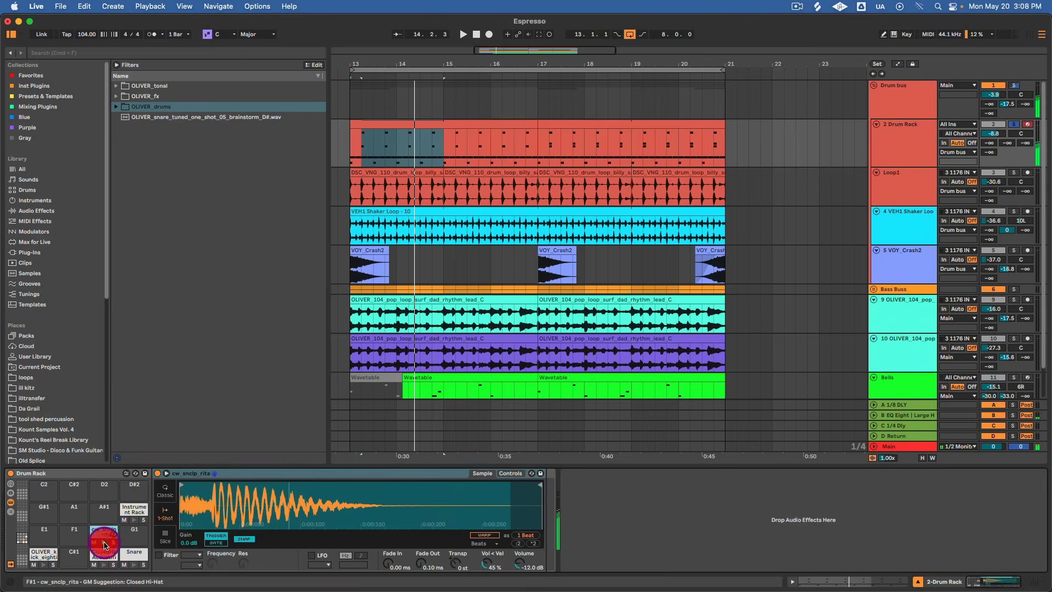
{"action": "left_click", "coordinate": [240, 474]}
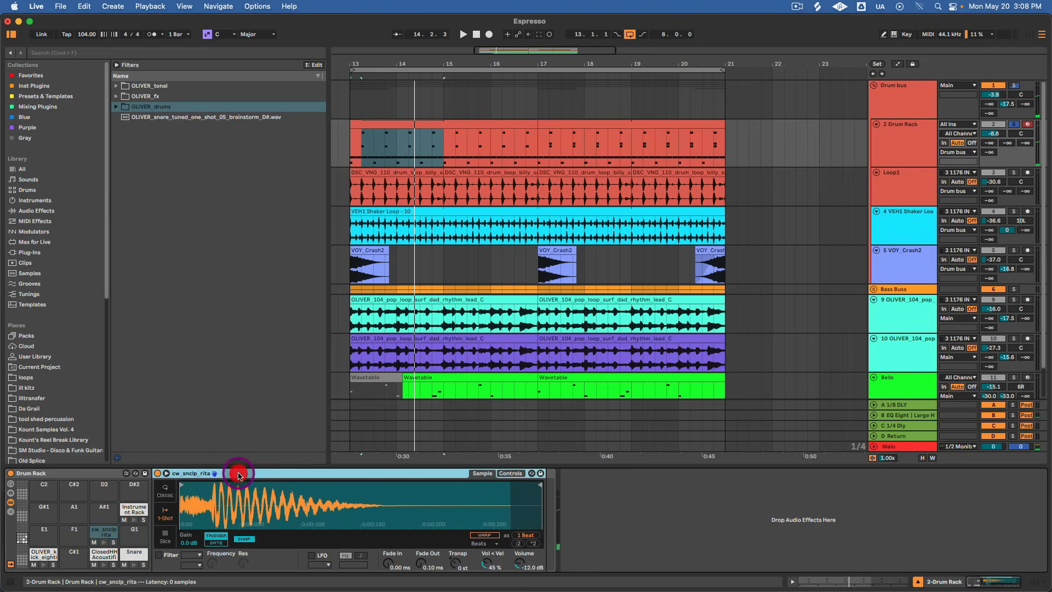
{"action": "right_click", "coordinate": [239, 475]}
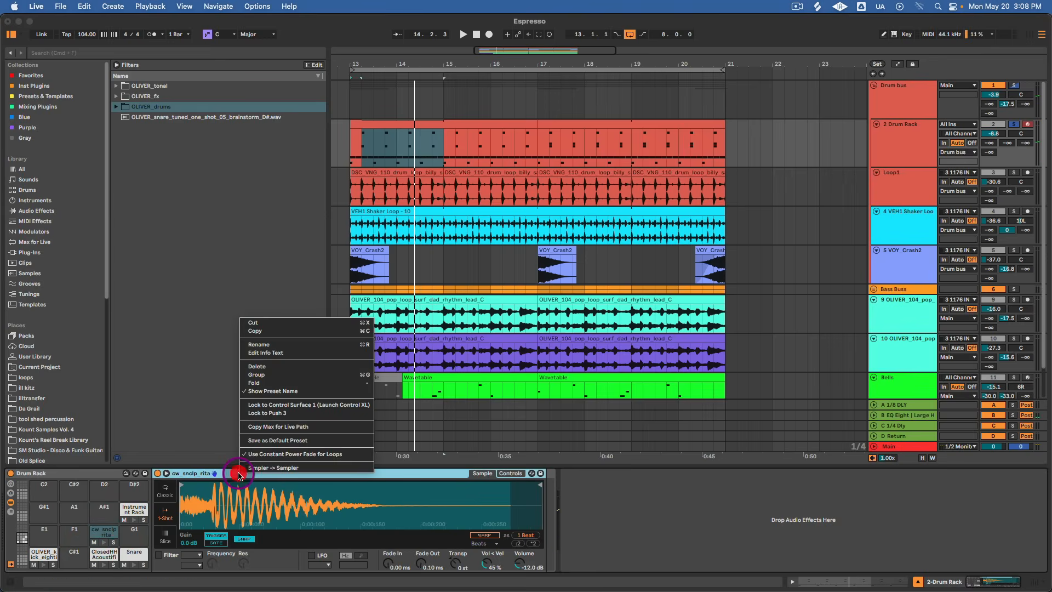
{"action": "left_click", "coordinate": [292, 375]}
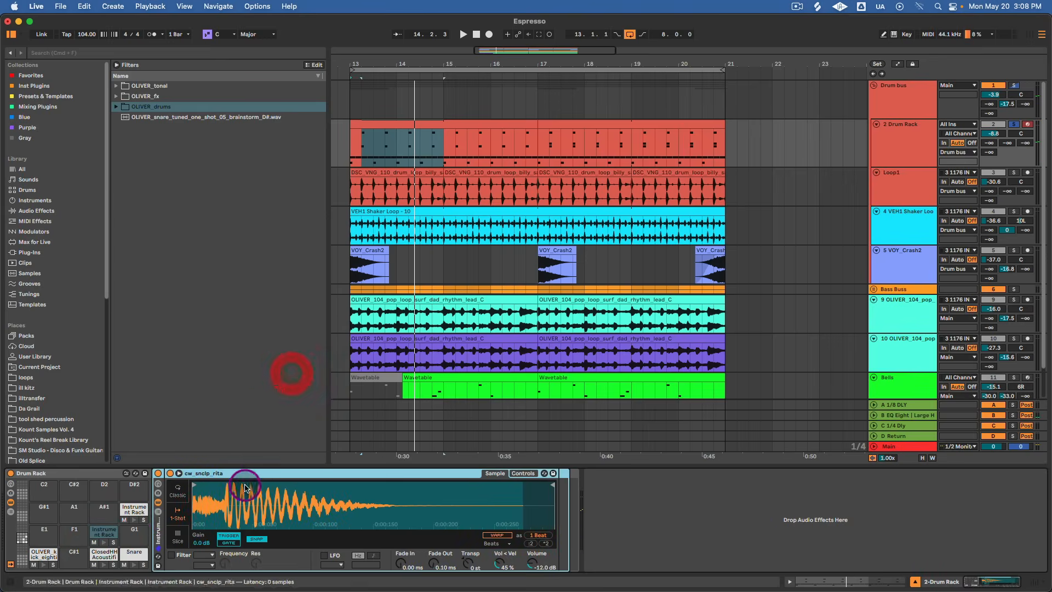
{"action": "left_click", "coordinate": [158, 511]}
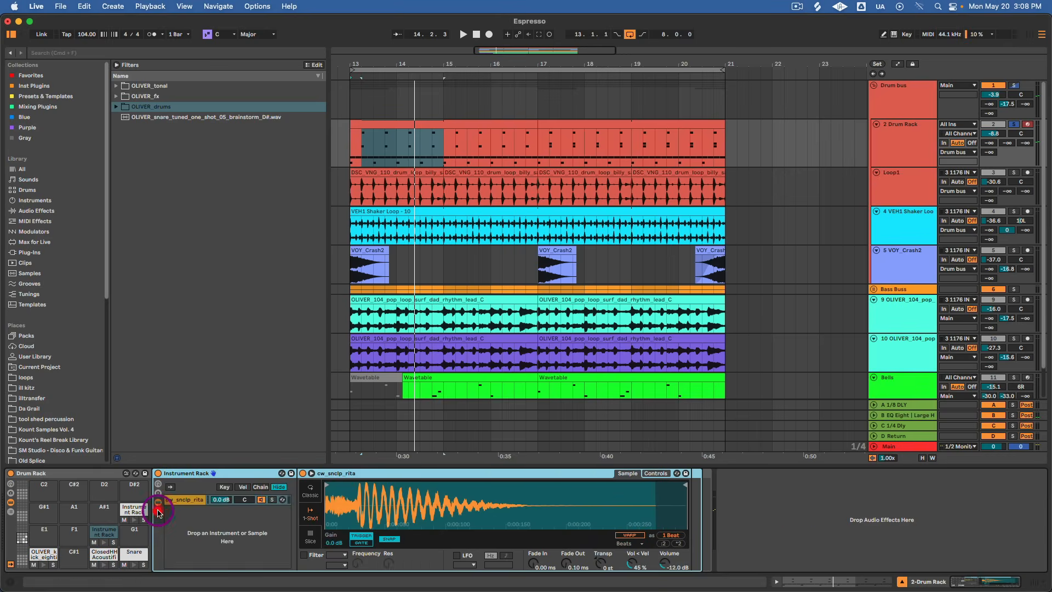
{"action": "left_click", "coordinate": [194, 501]}
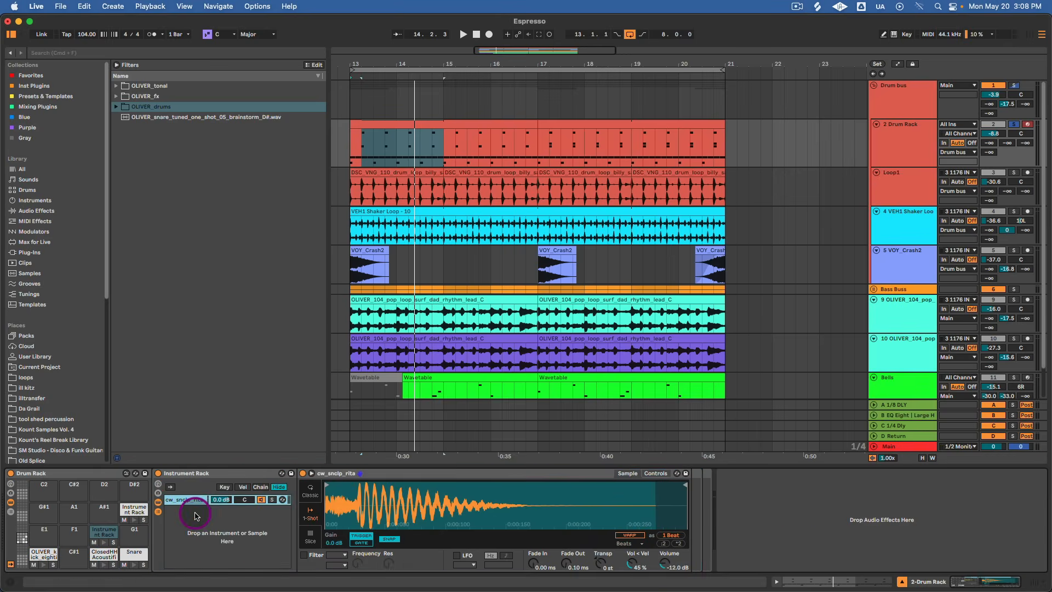
Inspect the FE_124_DISCOCLAP and Snare MarsDisco 3 chains on pad B1, showing the Simpler's sample waveform.
{"action": "left_click", "coordinate": [132, 508]}
{"action": "left_click", "coordinate": [184, 497]}
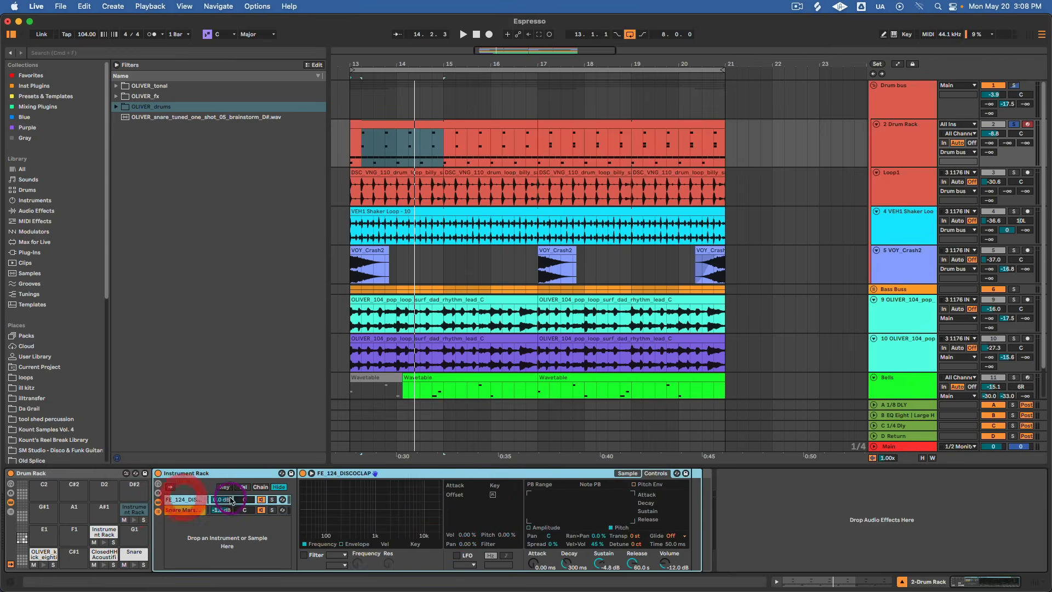
{"action": "left_click", "coordinate": [183, 510]}
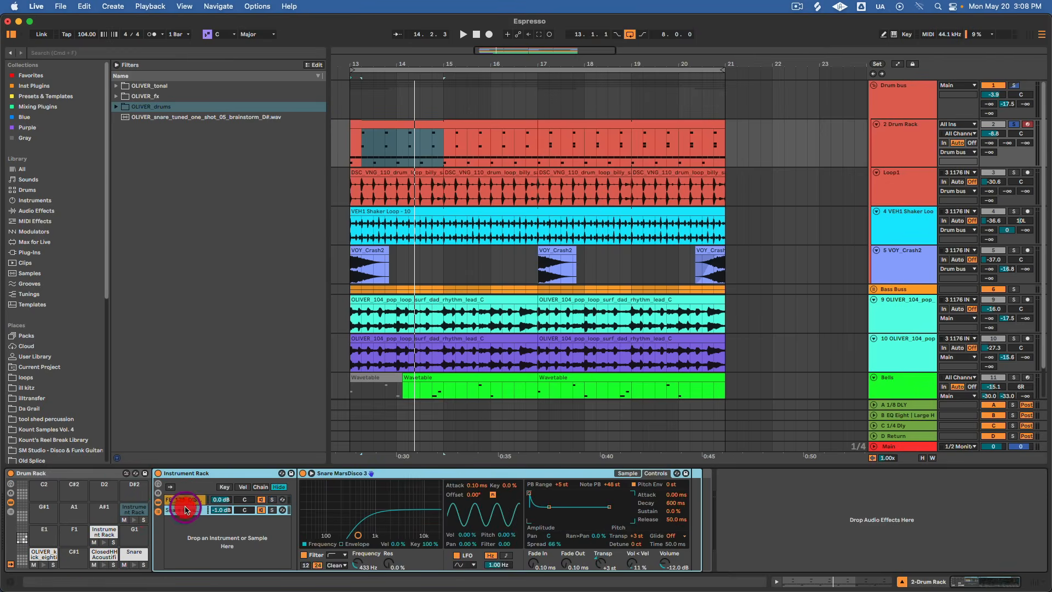
{"action": "left_click", "coordinate": [190, 502]}
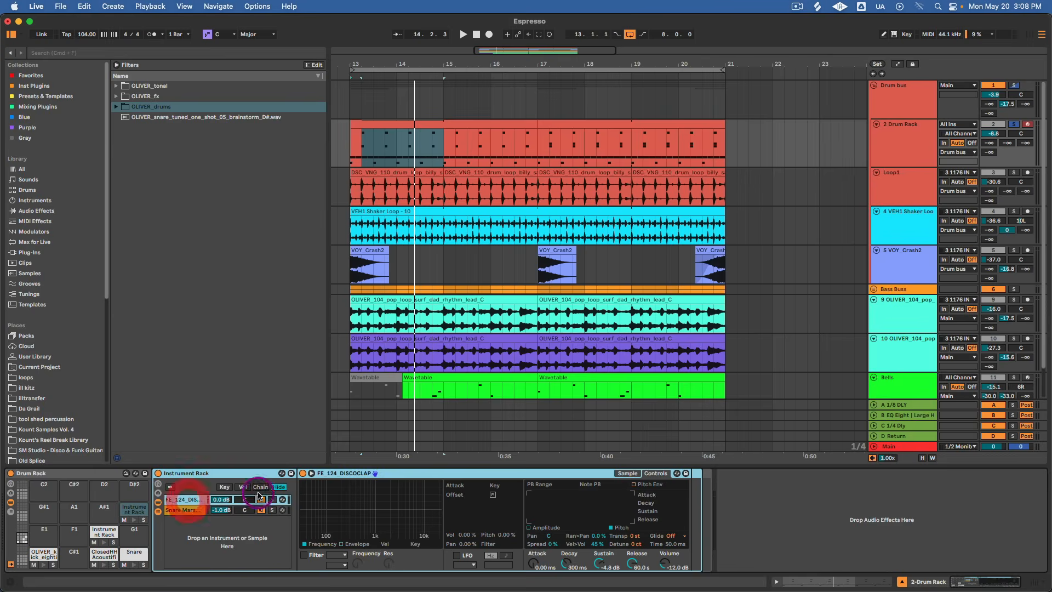
{"action": "left_click", "coordinate": [626, 473]}
Set the filter frequency of the Snare MarsDisco 3 chain to 351 Hz.
{"action": "left_click", "coordinate": [185, 510]}
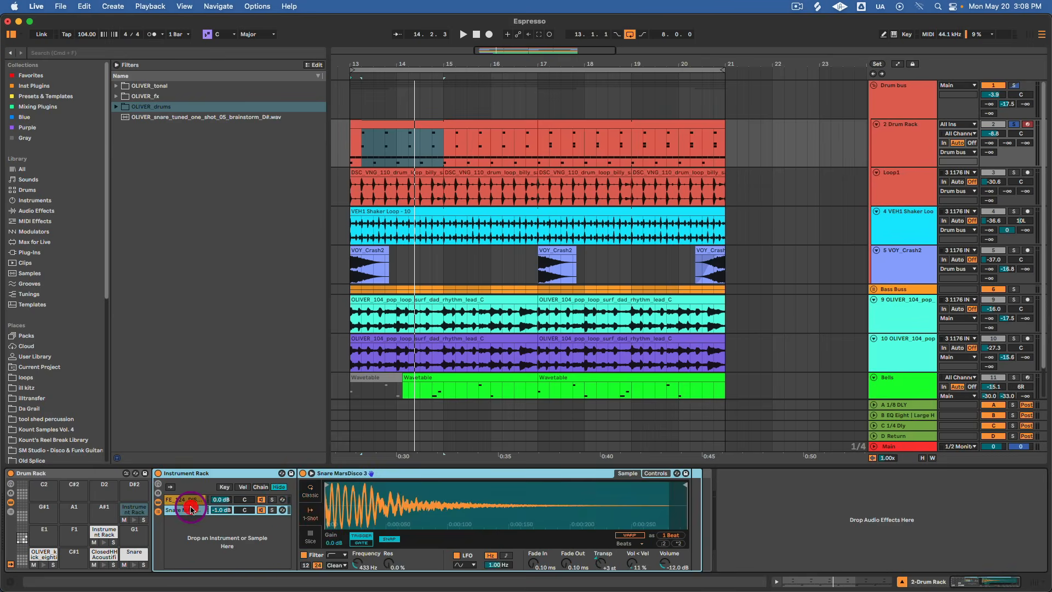
{"action": "left_click", "coordinate": [359, 565]}
{"action": "left_click_drag", "start_coordinate": [359, 565], "coordinate": [359, 565]}
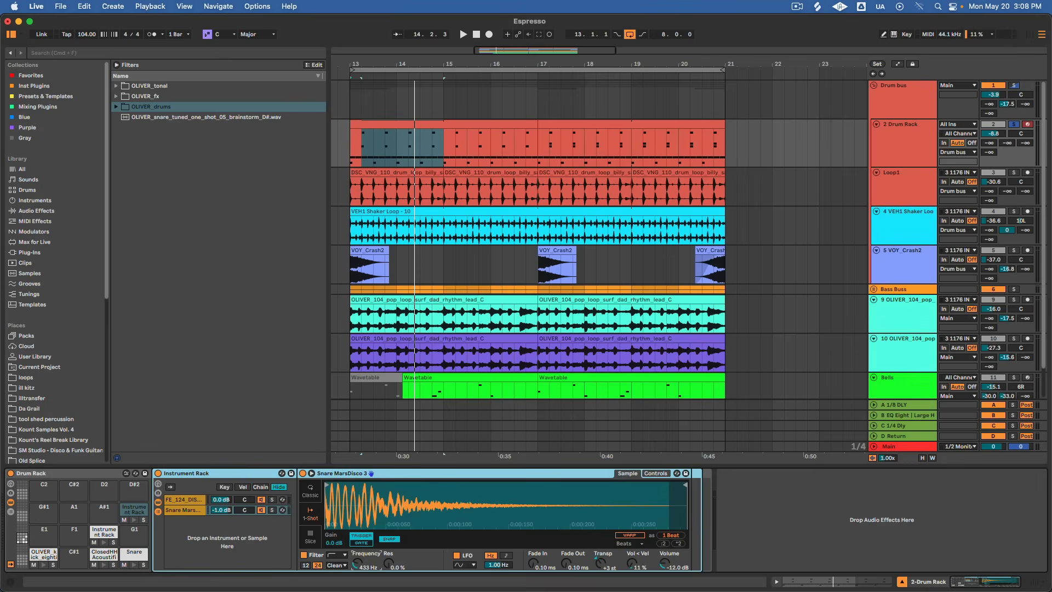
{"action": "left_click_drag", "start_coordinate": [359, 565], "coordinate": [358, 565]}
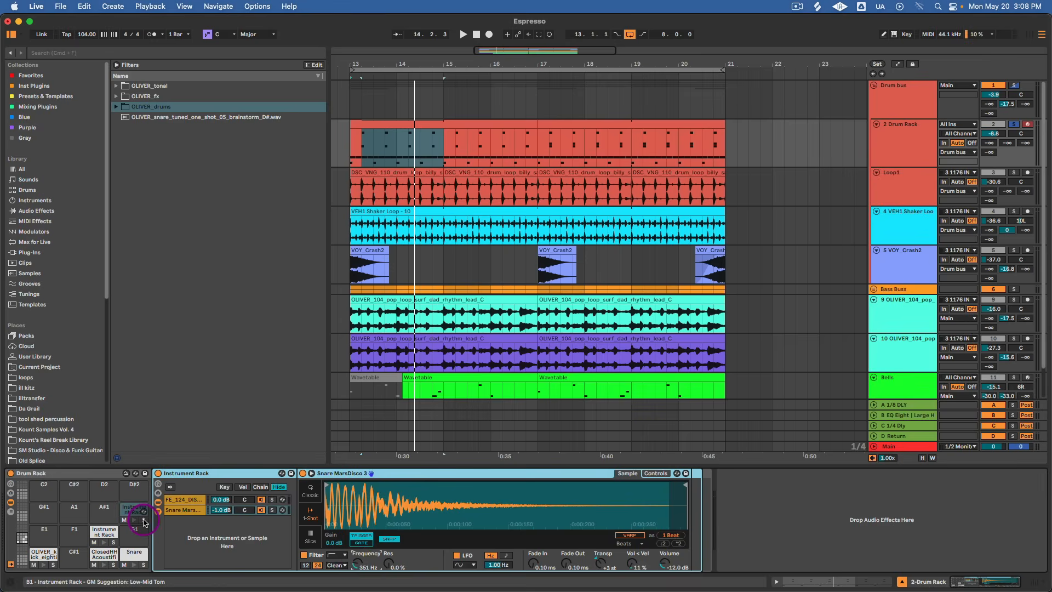
Listen to the Instrument Rack on pad B1 and go through its clap and snare chains.
{"action": "key", "text": "space"}
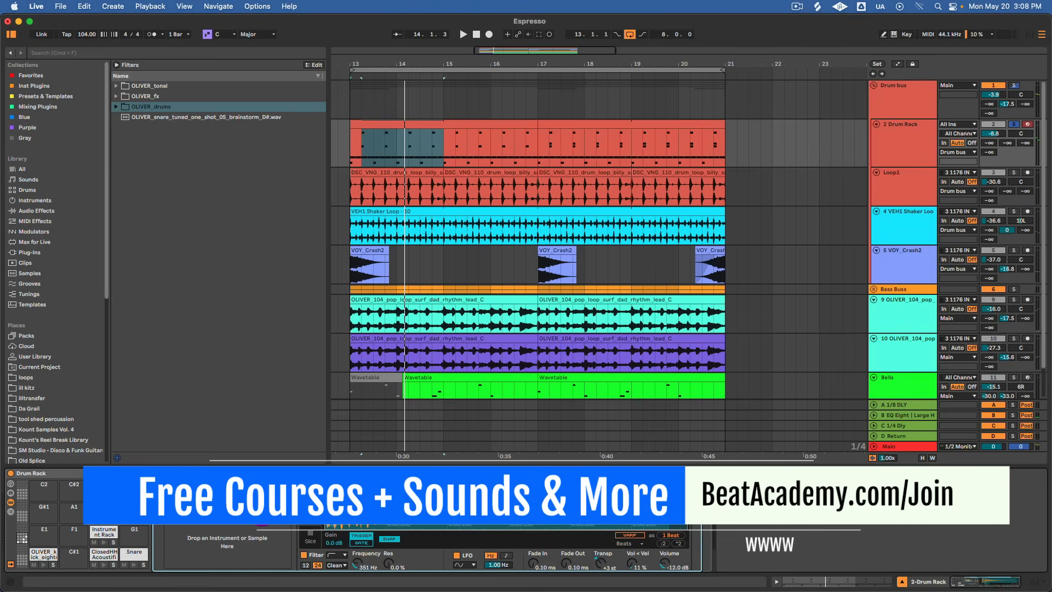
{"action": "left_click", "coordinate": [203, 496]}
{"action": "left_click", "coordinate": [203, 505]}
{"action": "key", "text": "space"}
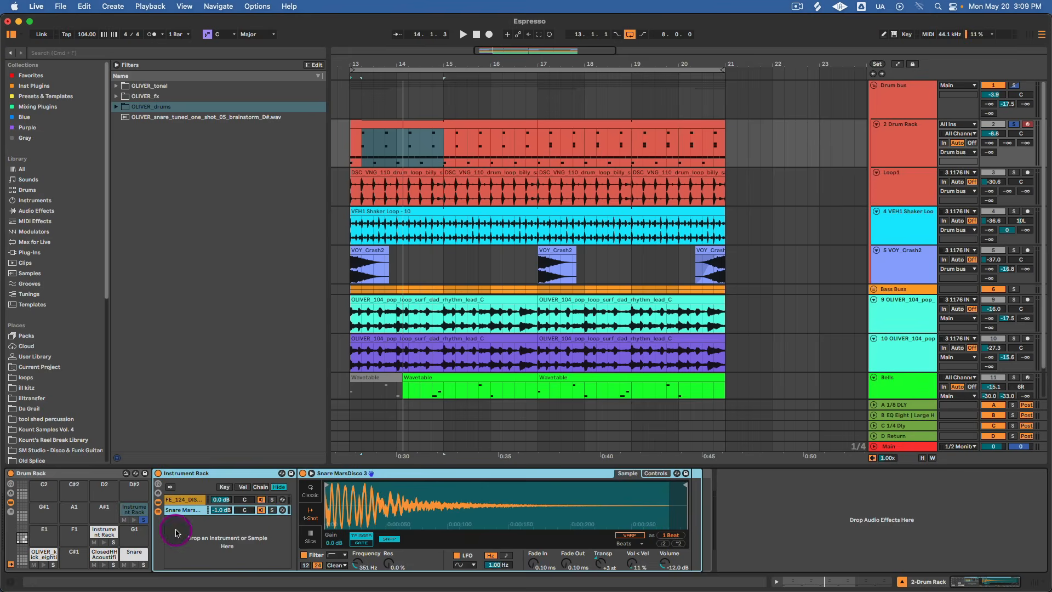
Take pad B1 off solo and play the complete Drum Rack pattern.
{"action": "key", "text": "space"}
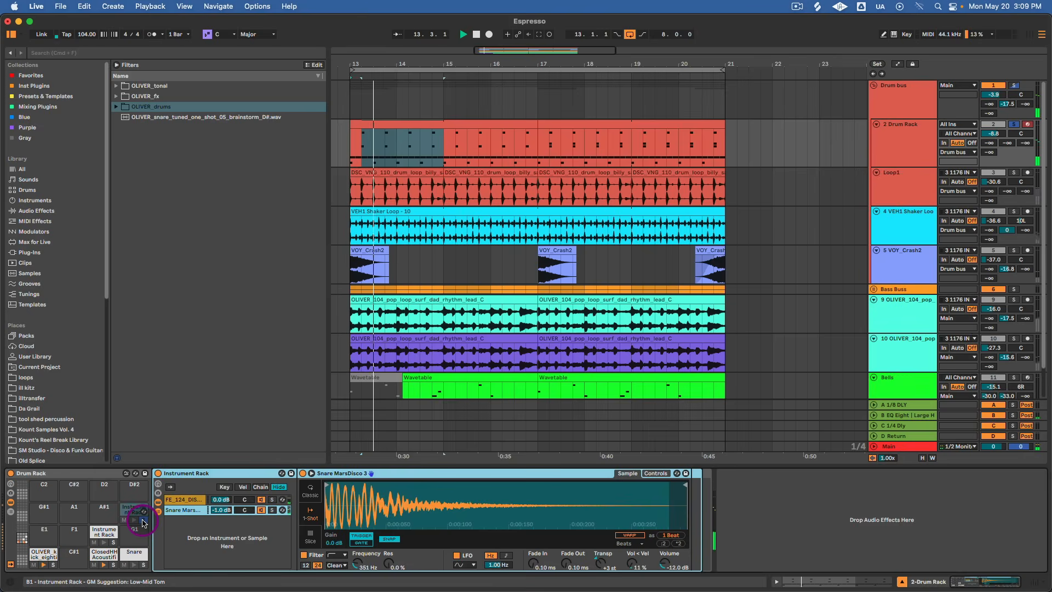
{"action": "key", "text": "space"}
{"action": "left_click", "coordinate": [142, 521]}
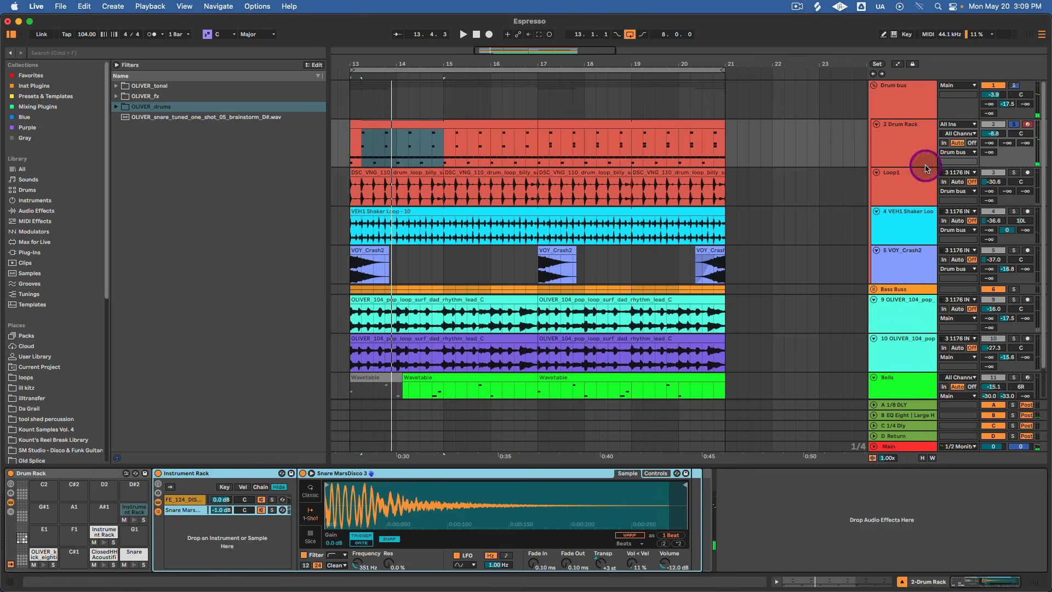
{"action": "left_click", "coordinate": [901, 130]}
{"action": "key", "text": "space"}
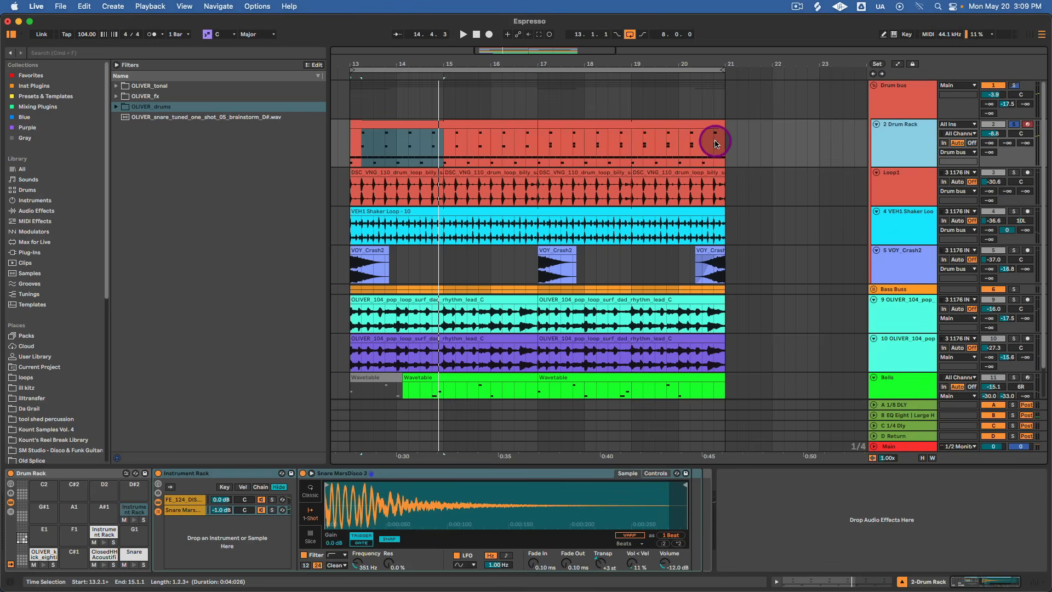
Play the Loop1 track in solo and select its first drum loop clip.
{"action": "left_click", "coordinate": [898, 184]}
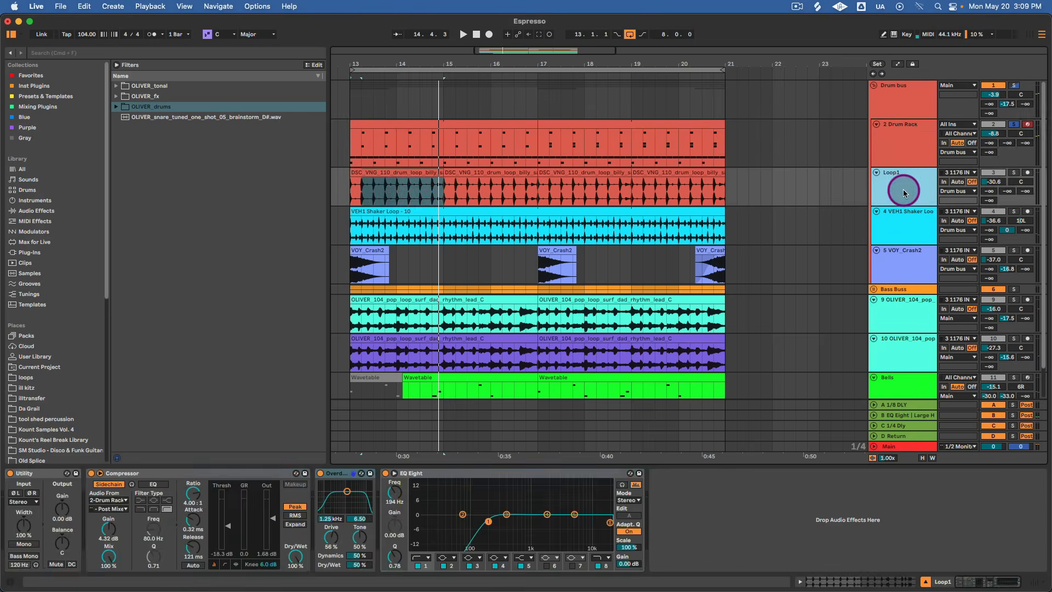
{"action": "left_click", "coordinate": [1013, 172]}
{"action": "key", "text": "space"}
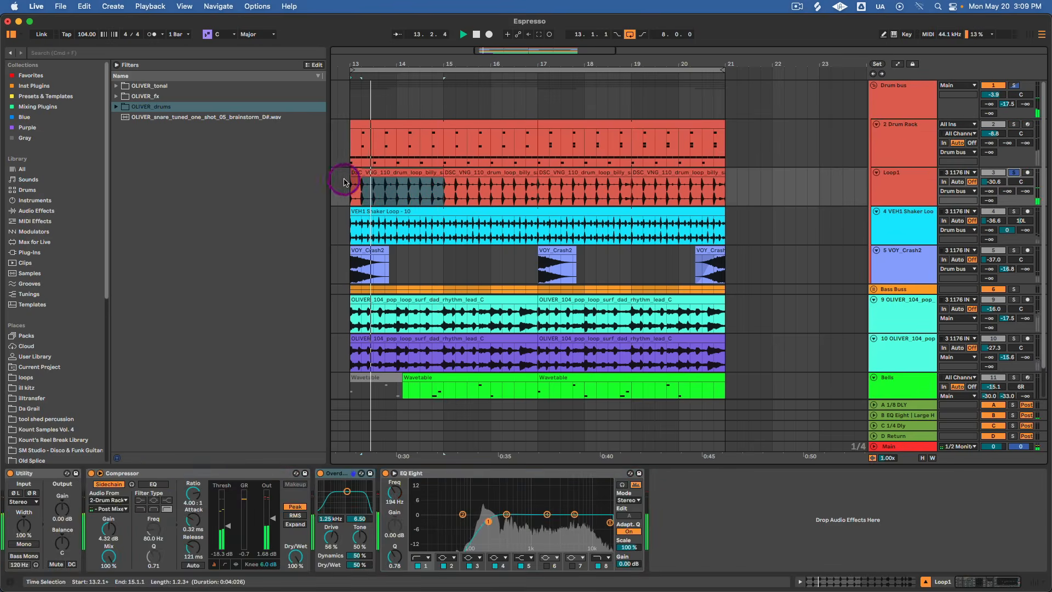
{"action": "left_click", "coordinate": [365, 174]}
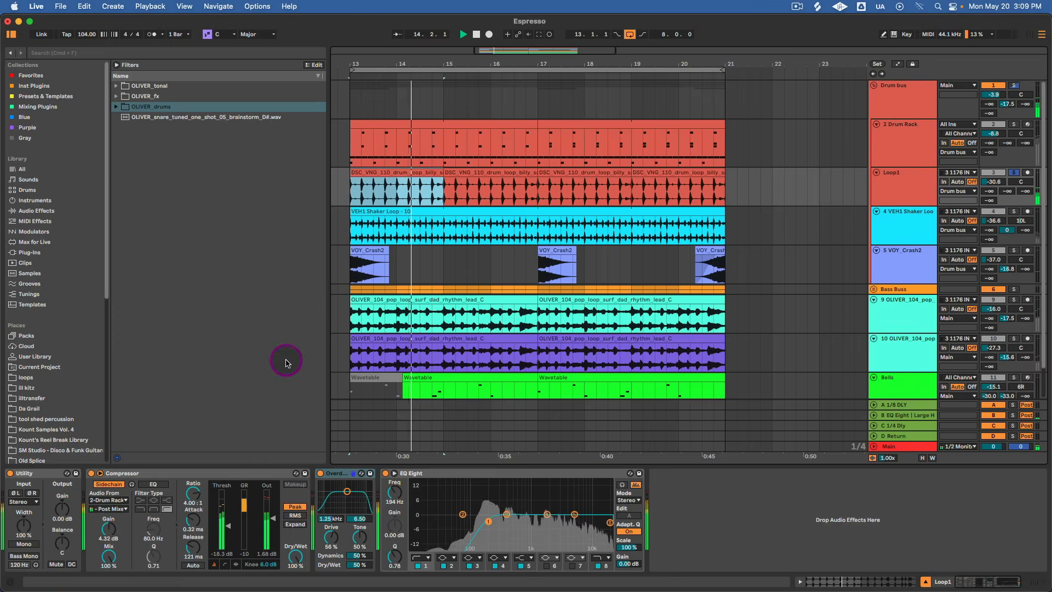
Stop playback and set the sidechain source of Loop1's Compressor to 2-Drum Rack with a Post Mixer tap.
{"action": "key", "text": "space"}
{"action": "left_click", "coordinate": [222, 473]}
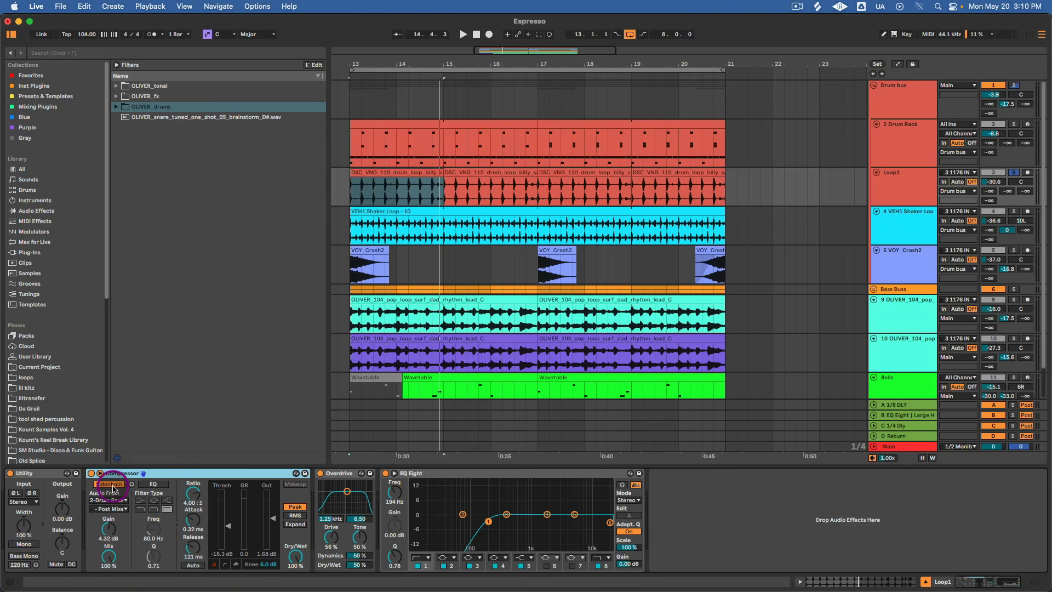
{"action": "left_click", "coordinate": [109, 500]}
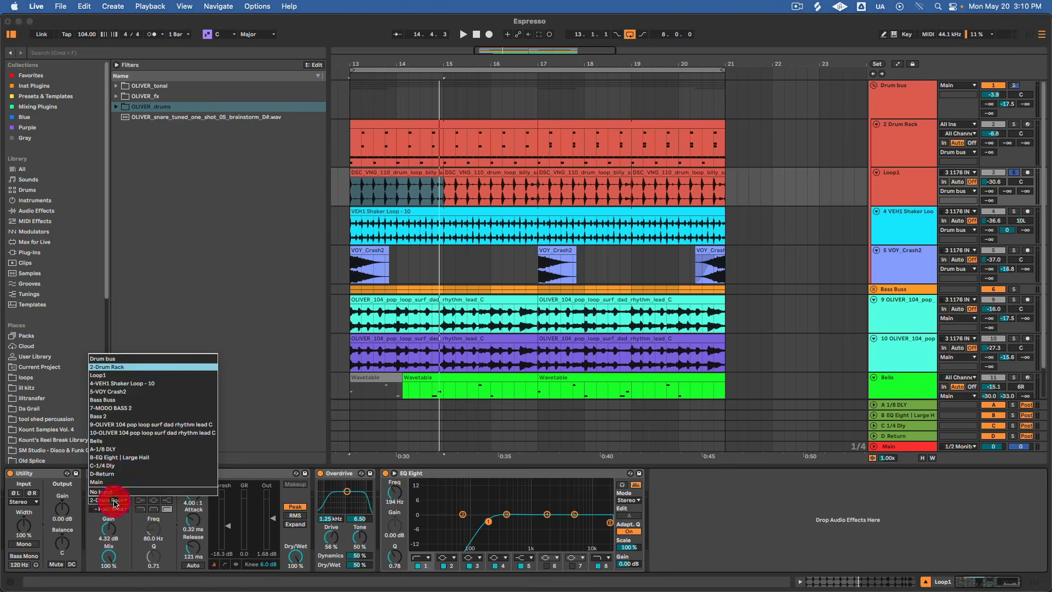
{"action": "left_click", "coordinate": [148, 367]}
{"action": "left_click", "coordinate": [110, 508]}
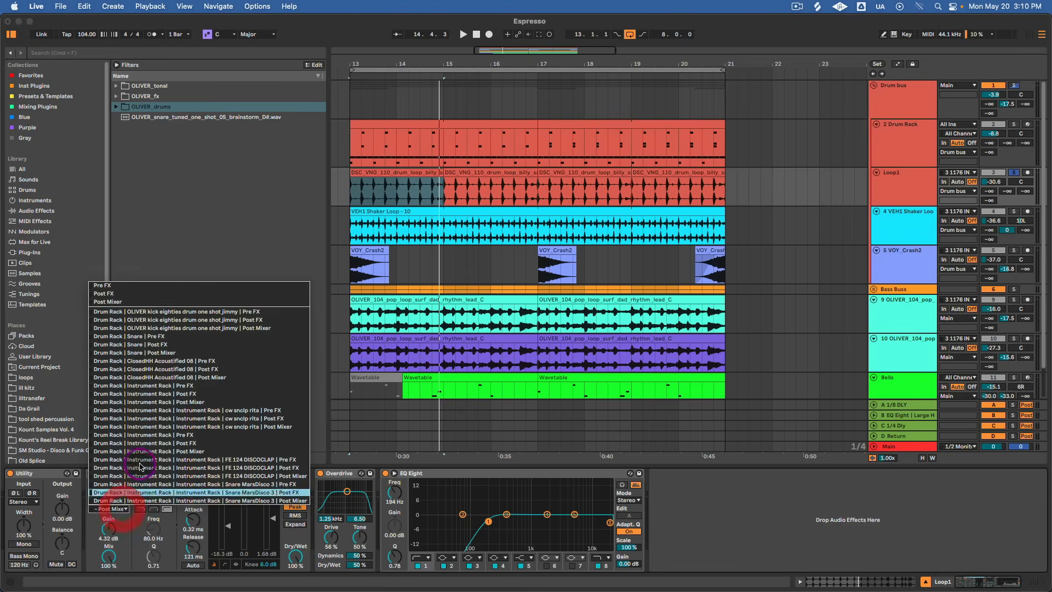
{"action": "left_click", "coordinate": [160, 403]}
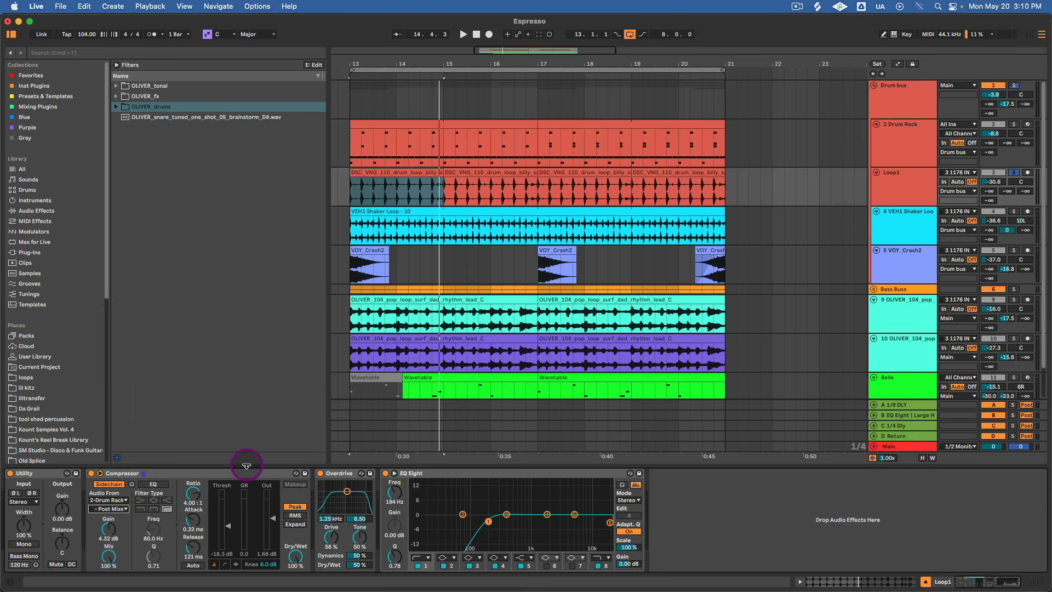
View the waveform of the first Loop1 clip while playing it, and return to the track's device chain.
{"action": "double_click", "coordinate": [371, 181]}
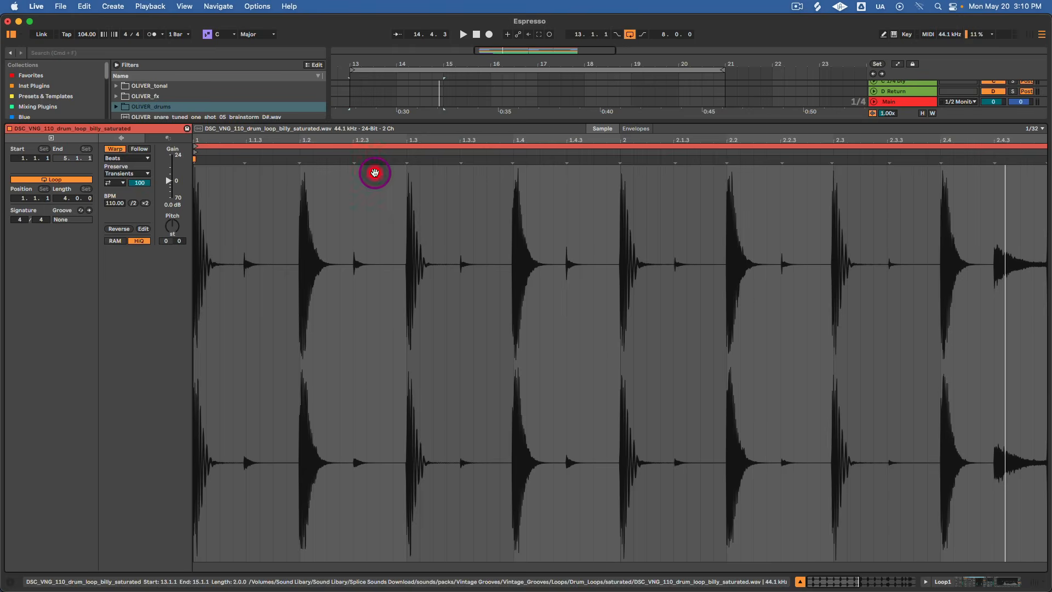
{"action": "key", "text": "space"}
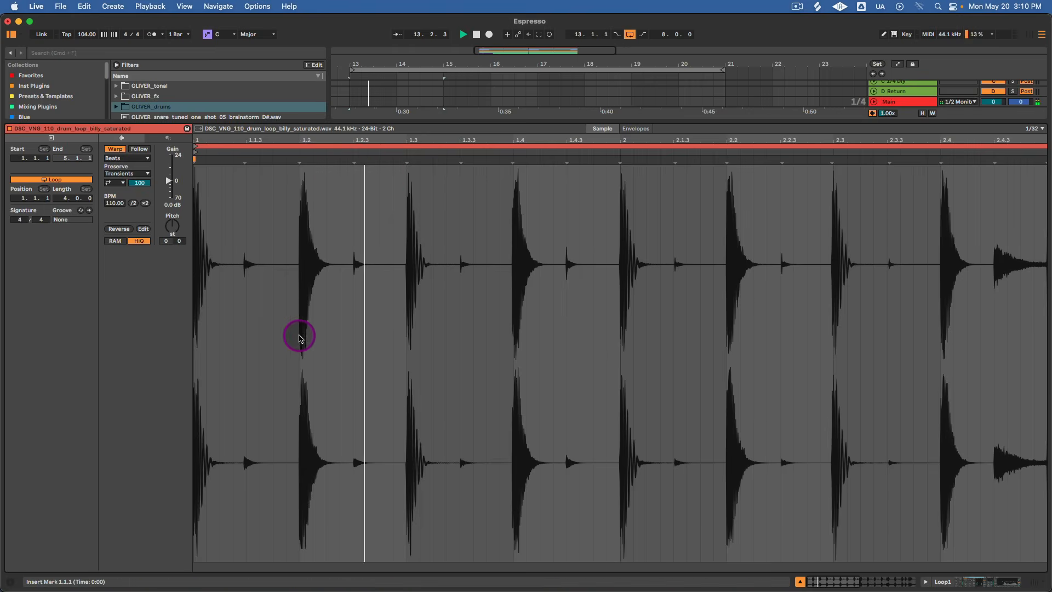
{"action": "key", "text": "shift+Tab"}
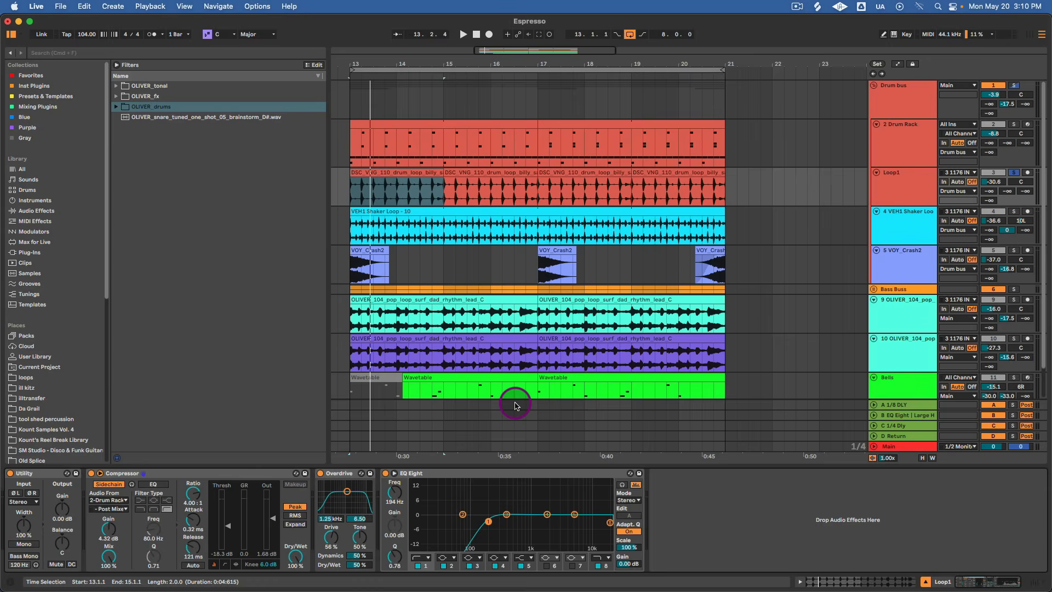
Play Loop1 and inspect its Overdrive and EQ Eight devices, including EQ band 2.
{"action": "key", "text": "space"}
{"action": "left_click", "coordinate": [394, 505]}
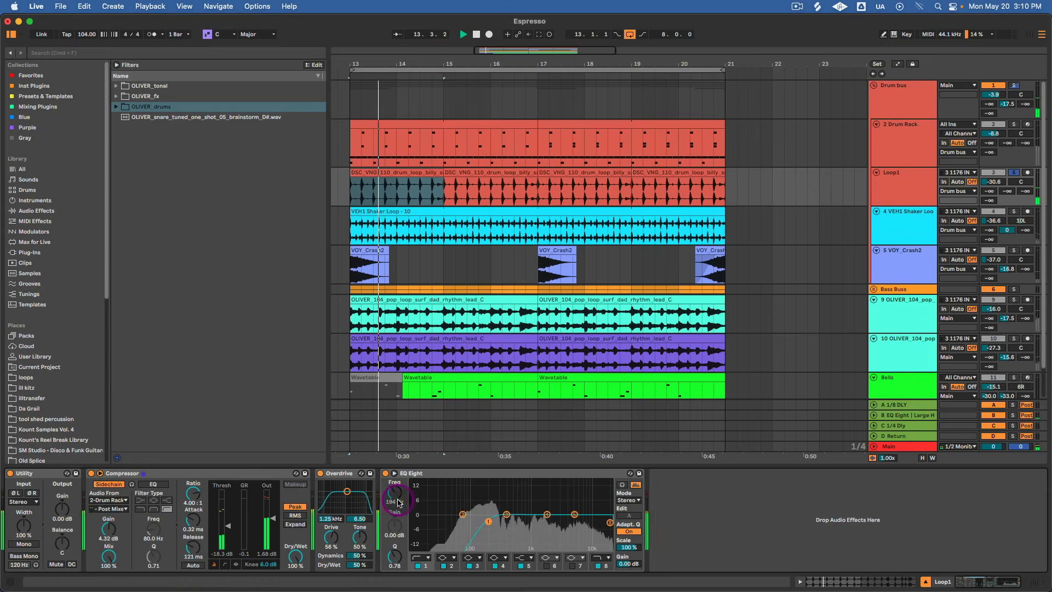
{"action": "key", "text": "space"}
{"action": "left_click", "coordinate": [345, 474]}
{"action": "left_click", "coordinate": [346, 474]}
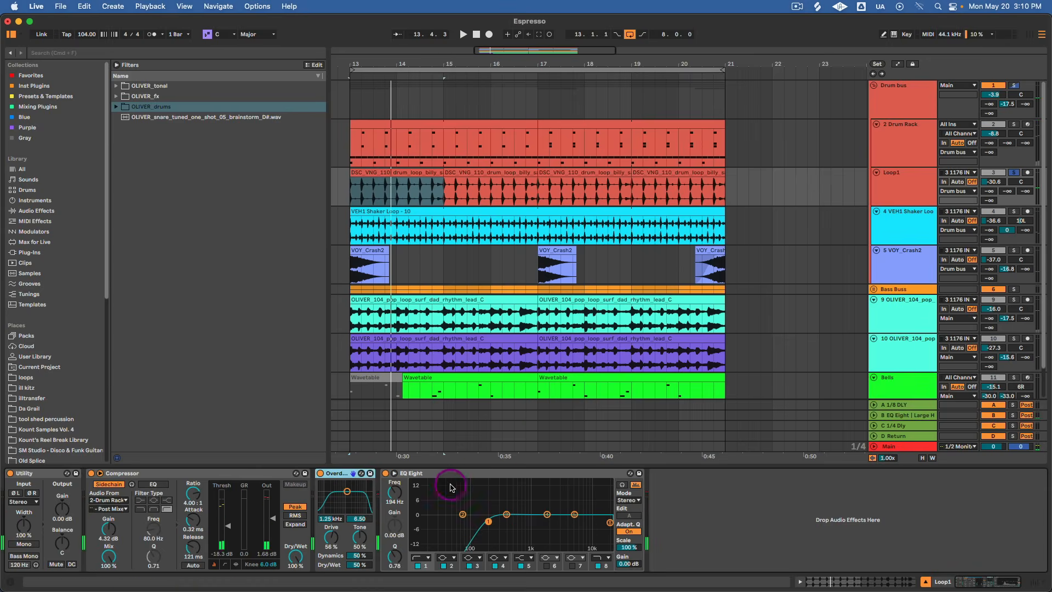
{"action": "left_click", "coordinate": [476, 474]}
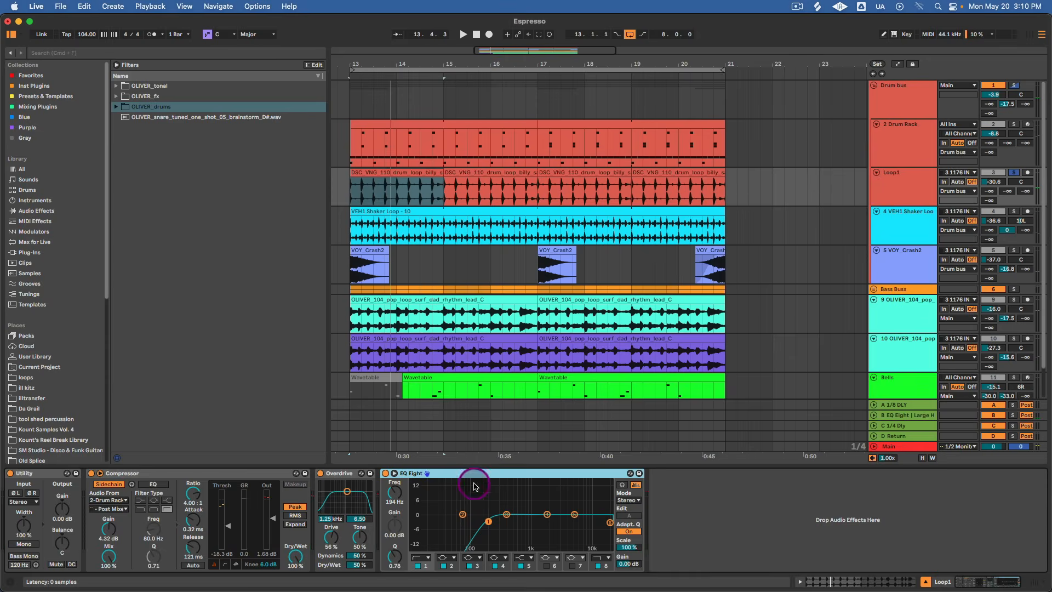
{"action": "left_click", "coordinate": [463, 514]}
Solo the Drum Rack track alongside Loop1 and play both together.
{"action": "left_click", "coordinate": [1015, 129]}
{"action": "left_click", "coordinate": [891, 222]}
{"action": "key", "text": "space"}
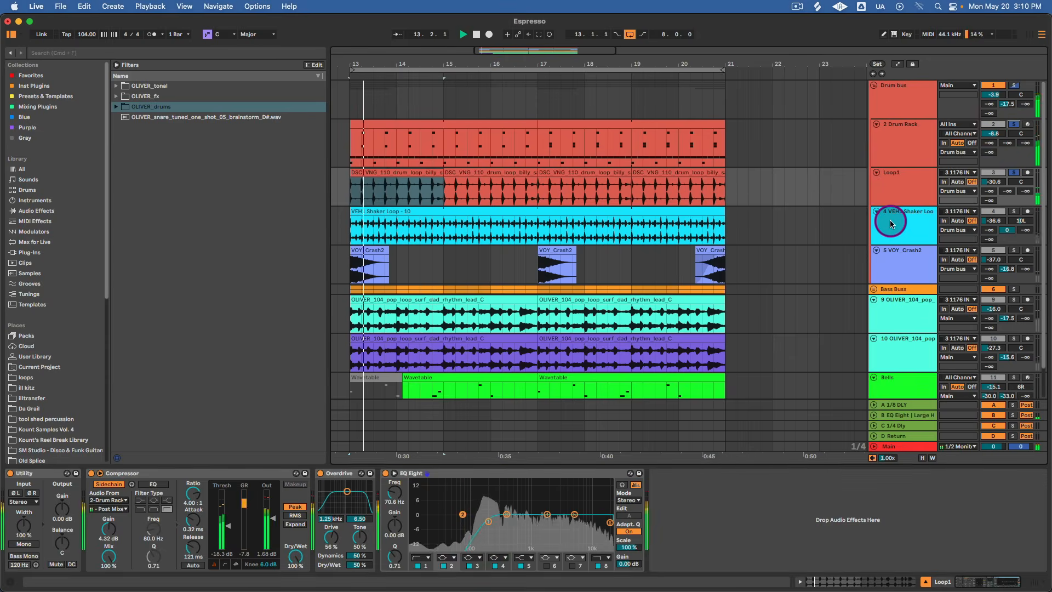
Compare the drums with and without Loop1 in solo, and set the Loop1 track volume to -30.0 dB.
{"action": "left_click", "coordinate": [1013, 174]}
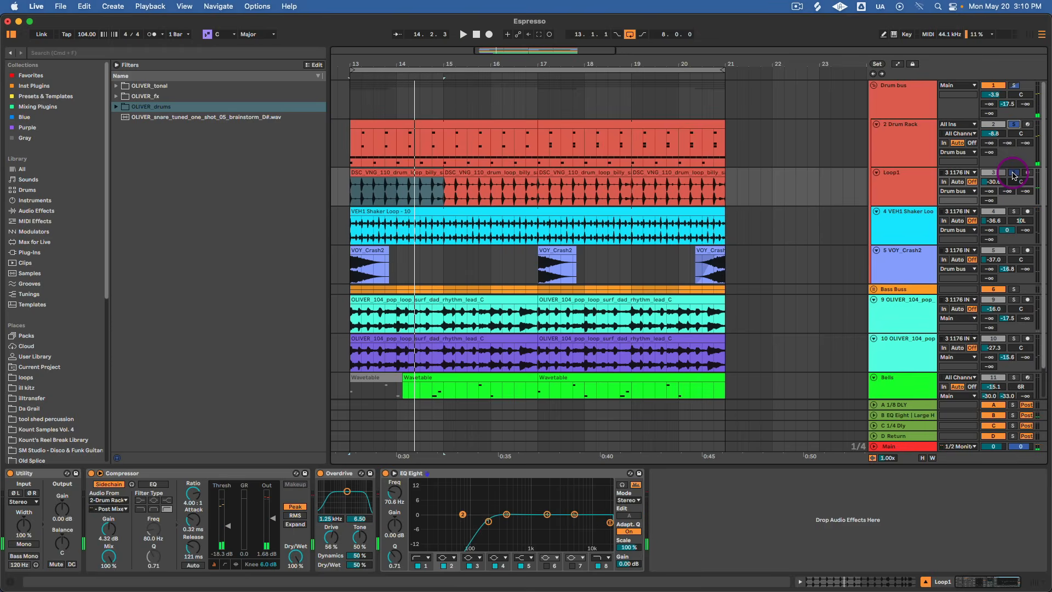
{"action": "key", "text": "space"}
{"action": "left_click", "coordinate": [1014, 174]}
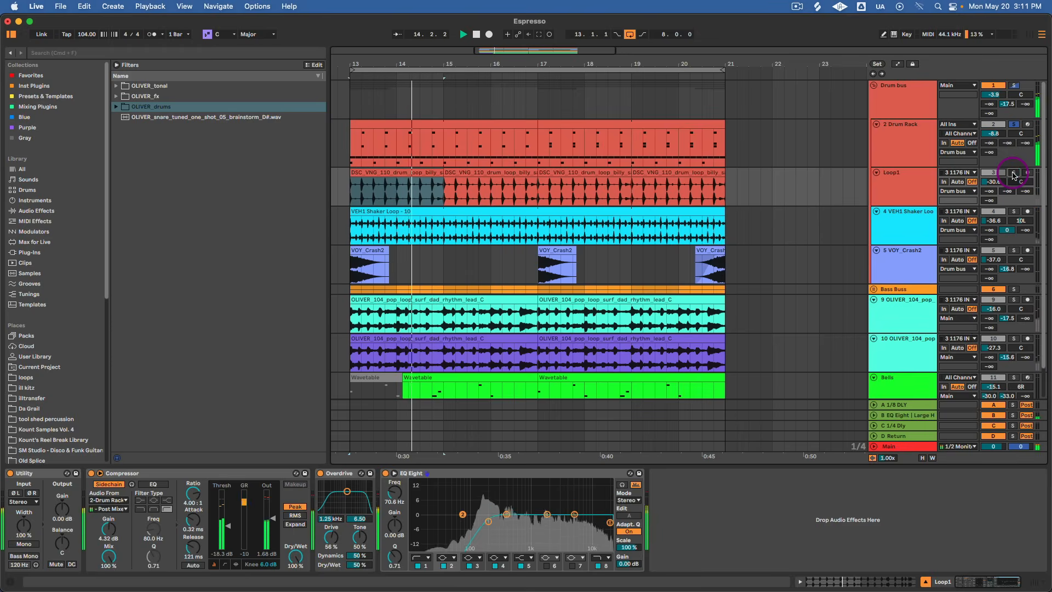
{"action": "left_click", "coordinate": [1013, 173]}
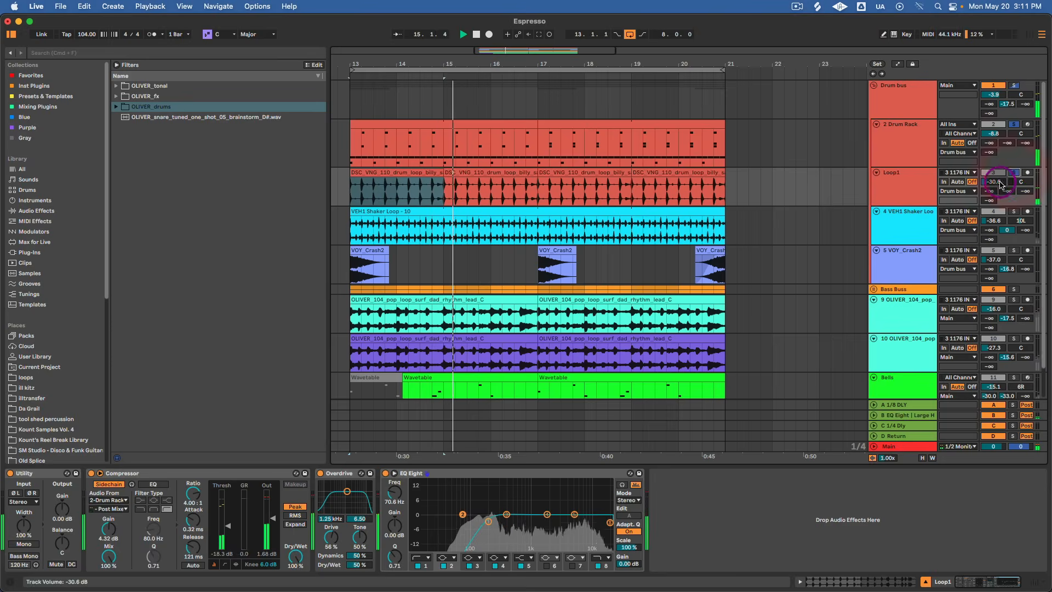
{"action": "mouse_move", "coordinate": [997, 185]}
{"action": "left_mouse_down"}
{"action": "mouse_move", "coordinate": [997, 170]}
{"action": "mouse_move", "coordinate": [998, 185]}
{"action": "left_mouse_up"}
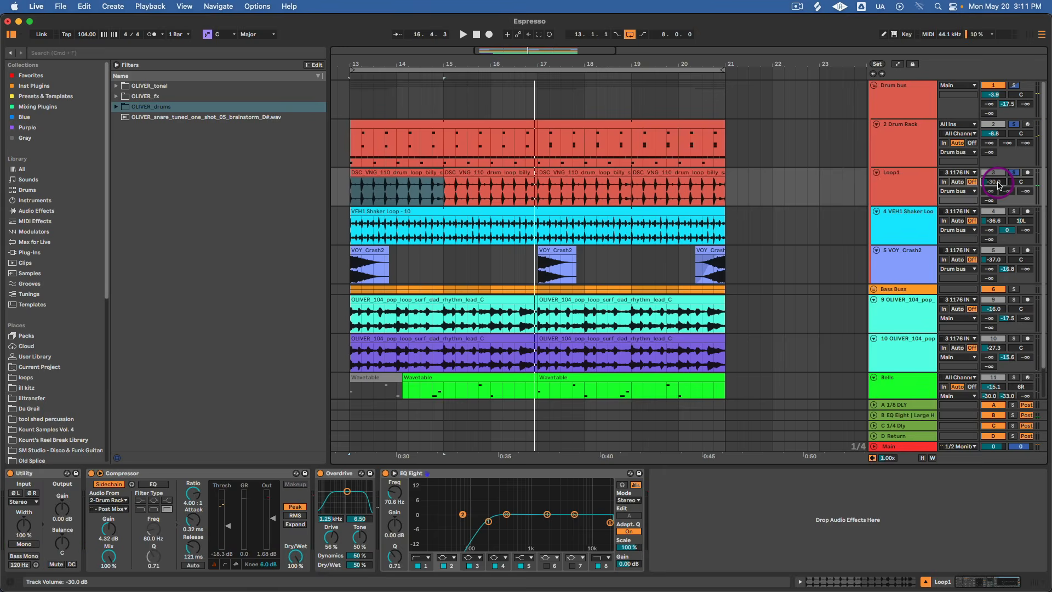
Add the VEH1 Shaker Loop track to the solo, play it from bar 13 with the drums, and inspect its sidechained Compressor.
{"action": "left_click", "coordinate": [1014, 211]}
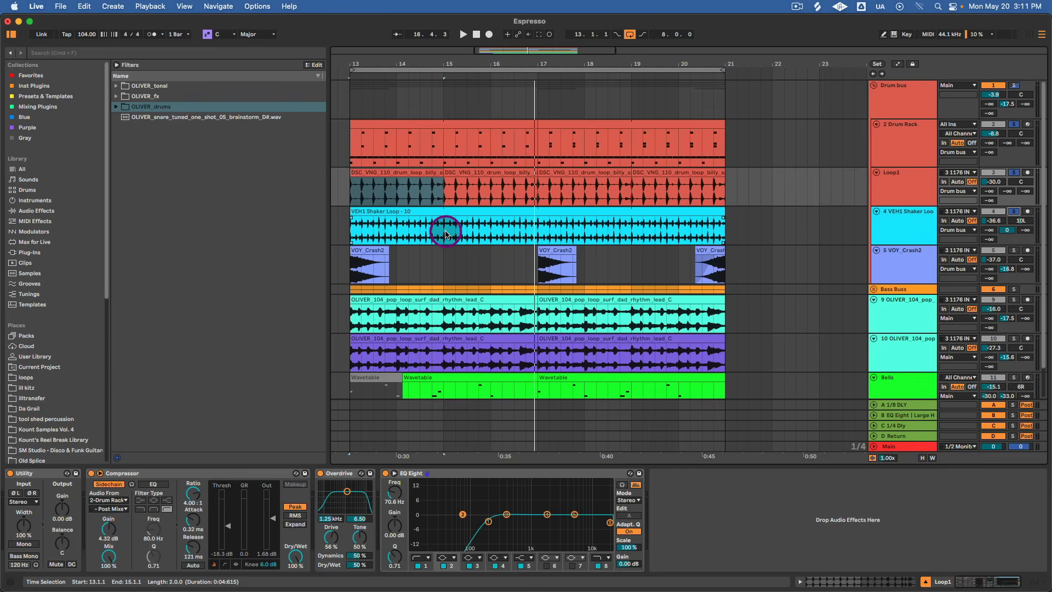
{"action": "left_click_drag", "start_coordinate": [374, 63], "coordinate": [423, 62]}
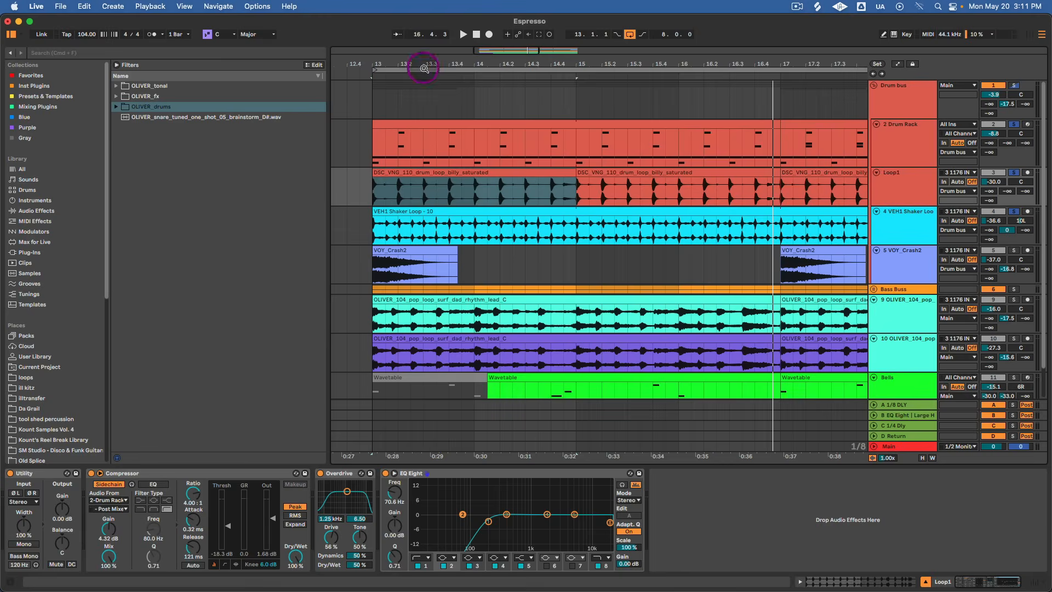
{"action": "left_click", "coordinate": [382, 189]}
{"action": "left_click", "coordinate": [371, 234]}
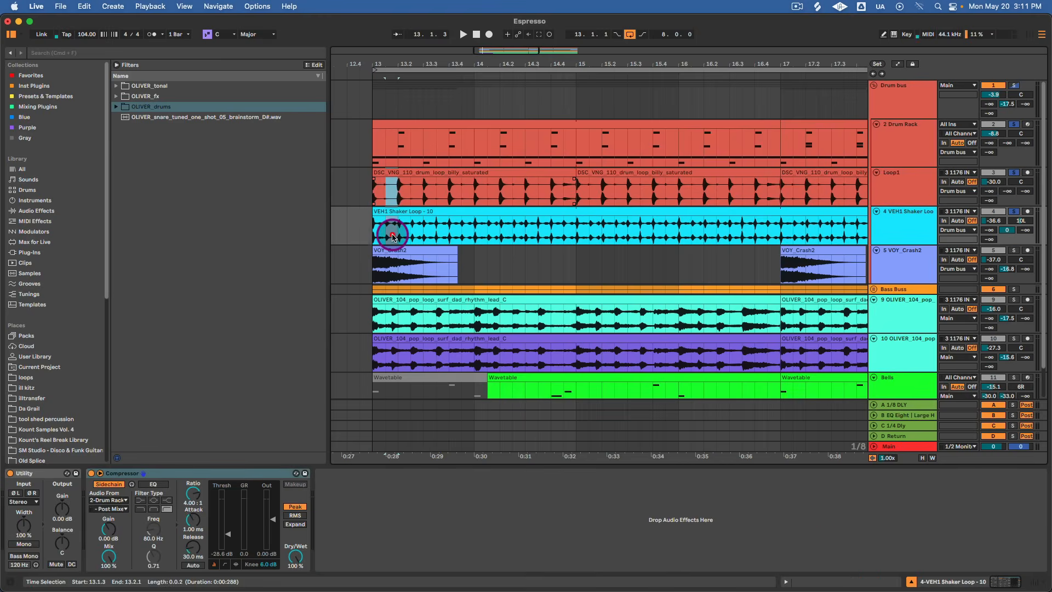
{"action": "key", "text": "space"}
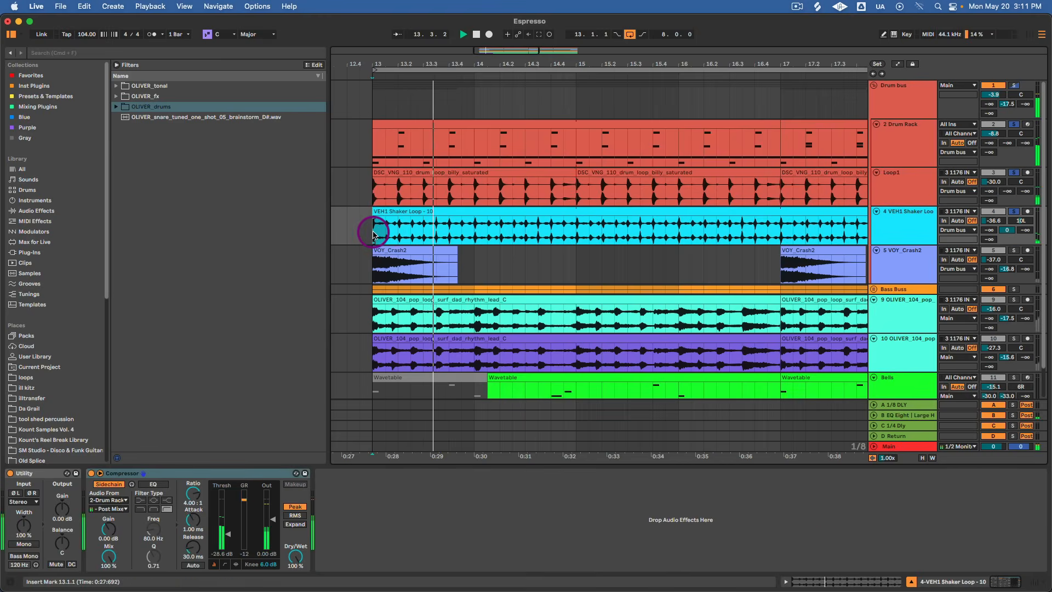
{"action": "key", "text": "space"}
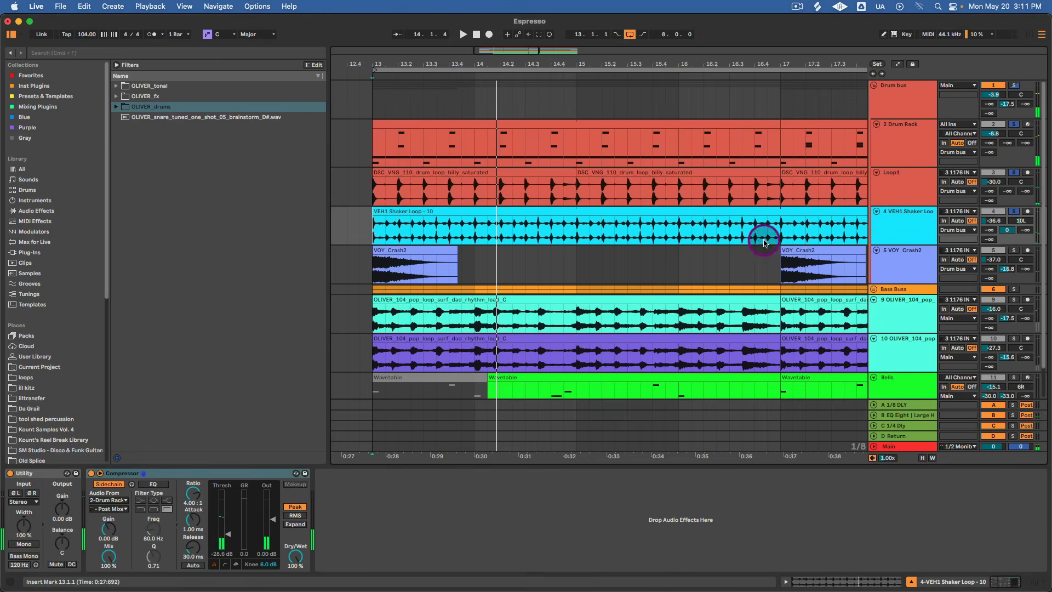
{"action": "left_click", "coordinate": [240, 472]}
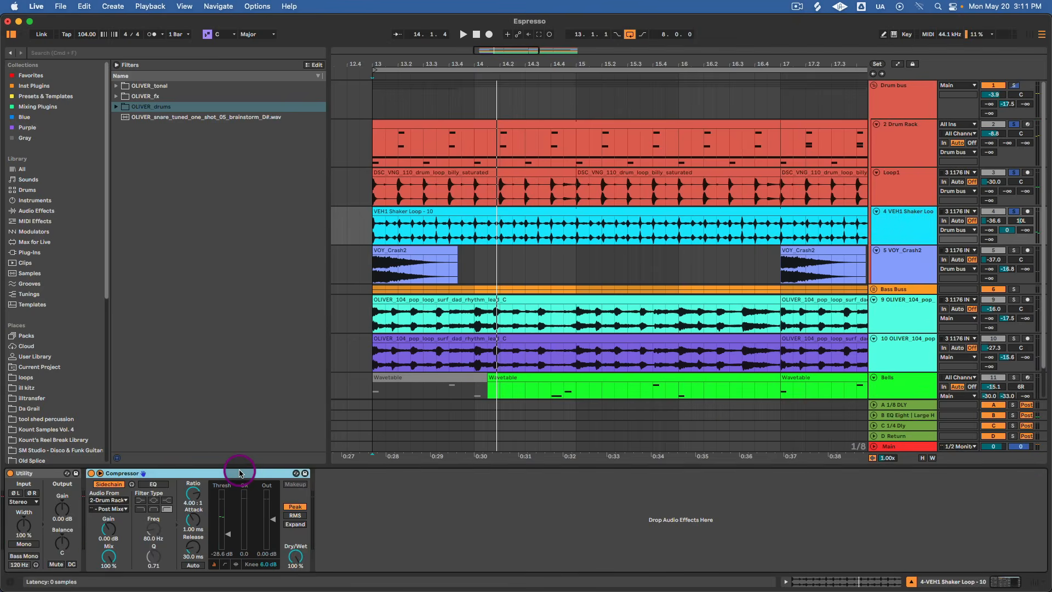
{"action": "key", "text": "space"}
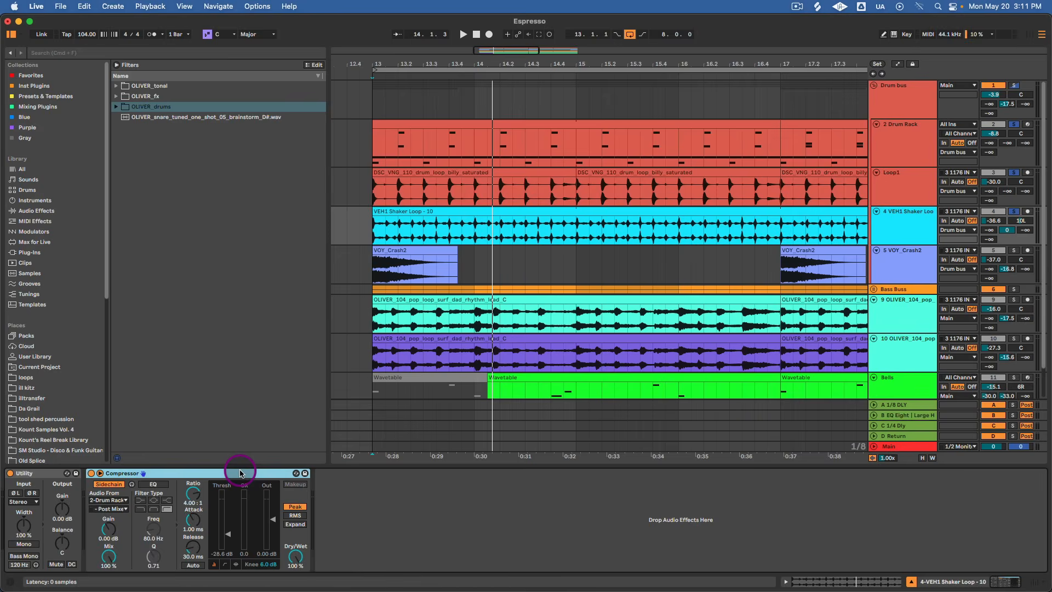
Show the effects chain of the Drum bus group and select its Glue Compressor.
{"action": "left_click", "coordinate": [919, 259]}
{"action": "left_click", "coordinate": [909, 140]}
{"action": "left_click", "coordinate": [904, 96]}
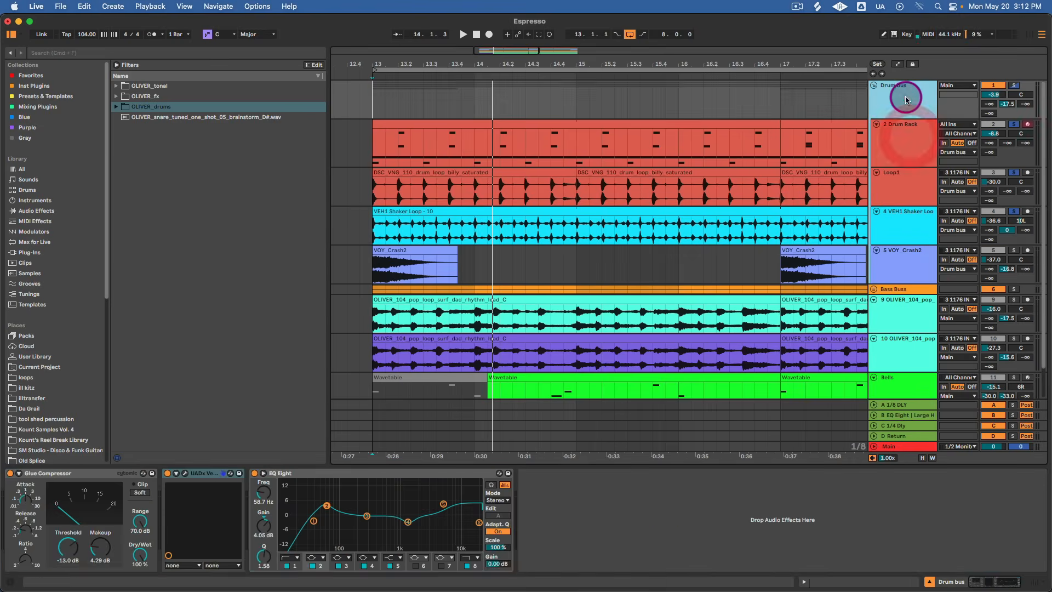
{"action": "left_click", "coordinate": [47, 473]}
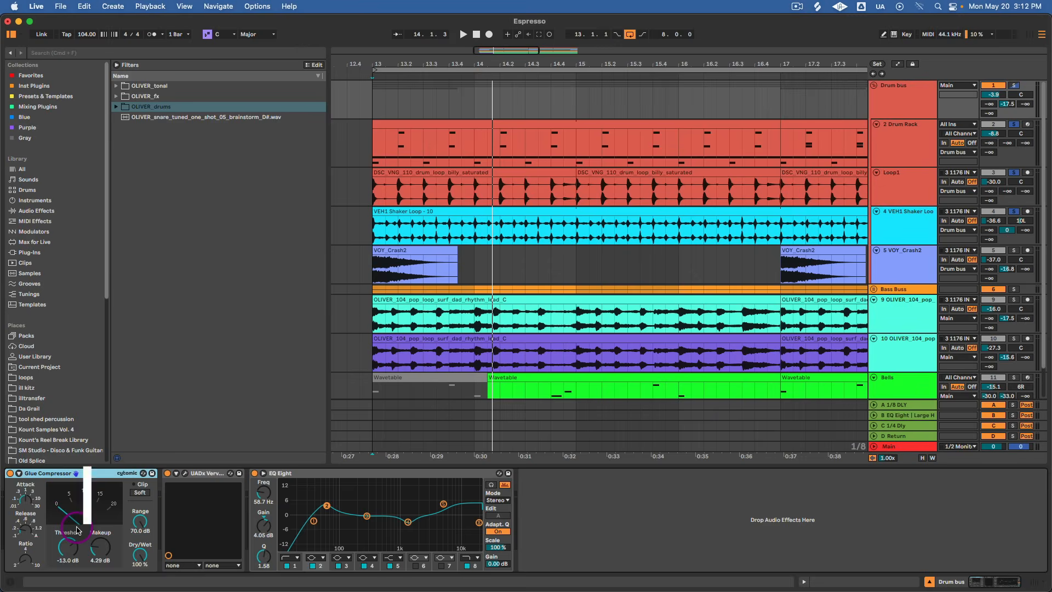
Compare the playing drums with the Glue Compressor bypassed and enabled, and set its Threshold to -13.3 dB.
{"action": "key", "text": "space"}
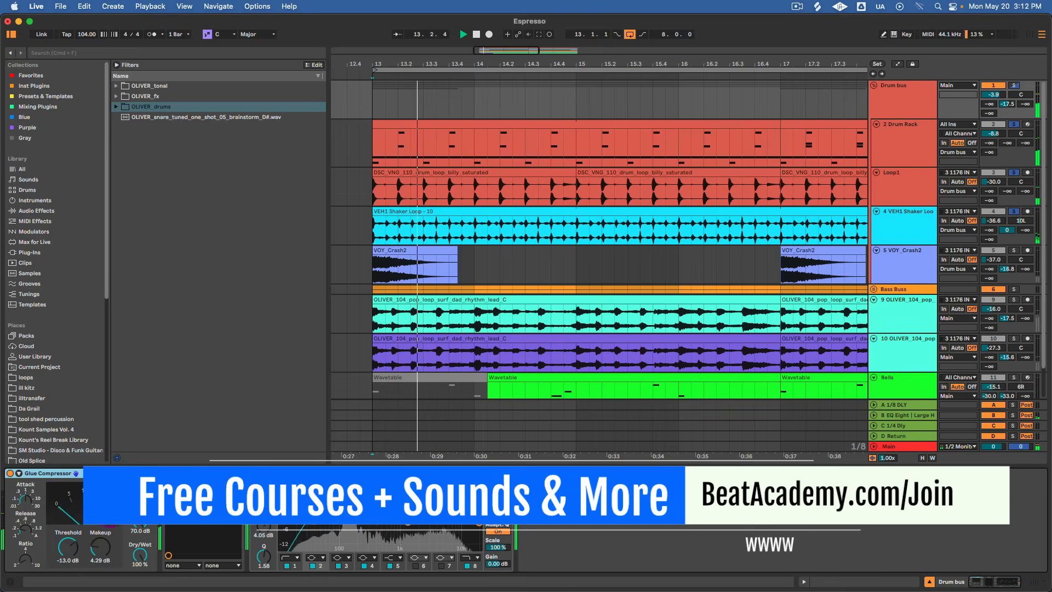
{"action": "left_click", "coordinate": [10, 474]}
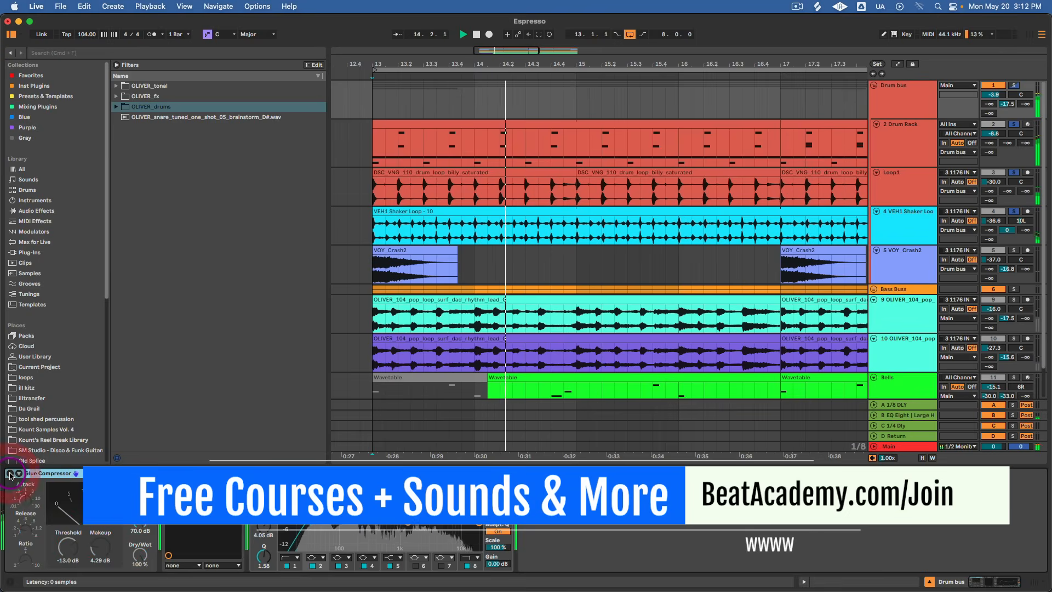
{"action": "left_click", "coordinate": [10, 473]}
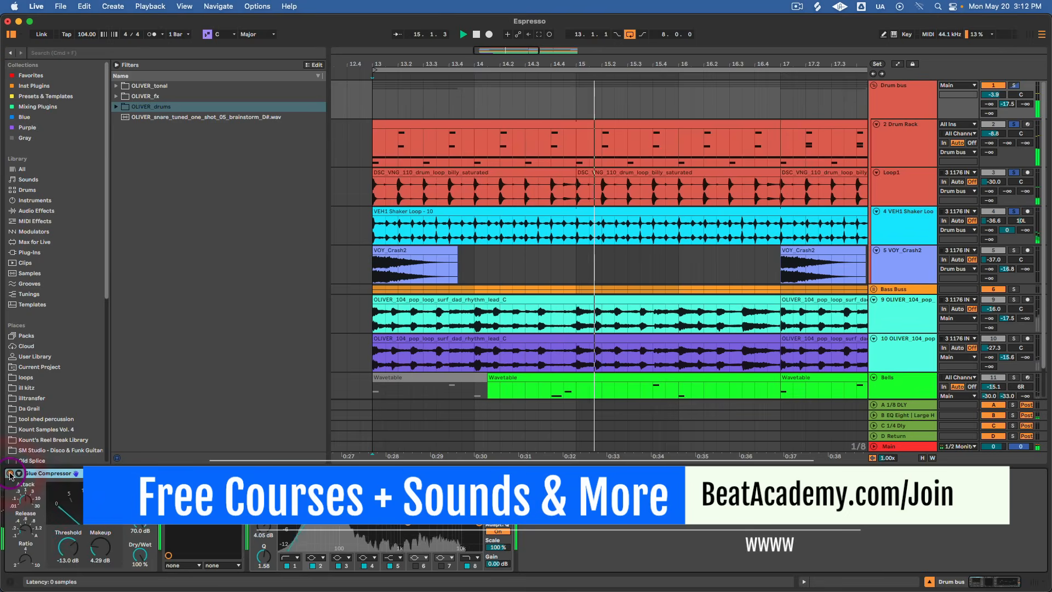
{"action": "left_click_drag", "start_coordinate": [75, 551], "coordinate": [74, 556]}
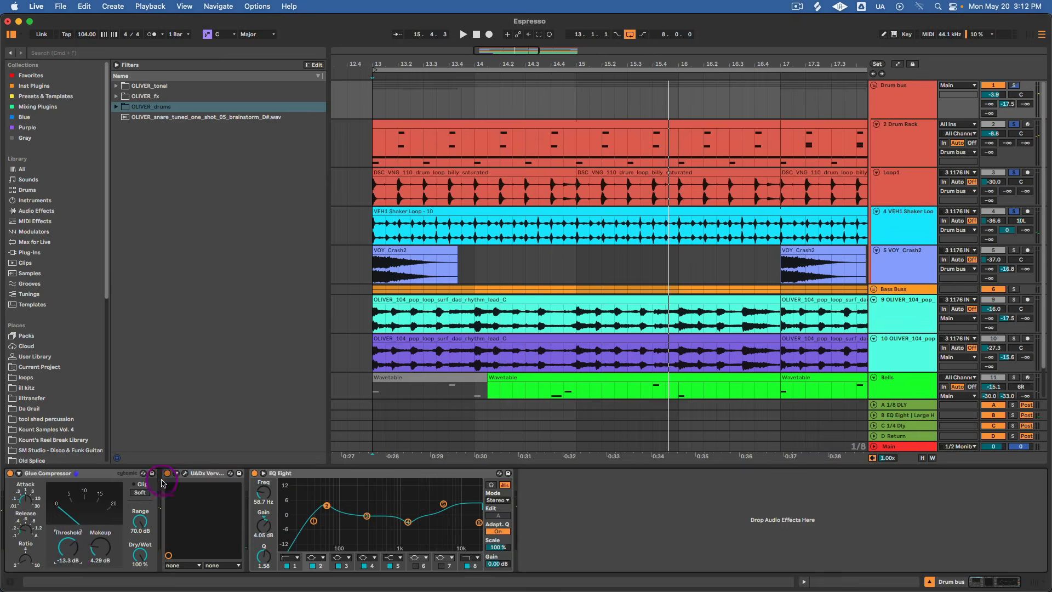
Open the UADx Verve Analog Machines plug-in on the Drum bus and compare the drums with it bypassed and enabled.
{"action": "left_click", "coordinate": [183, 473]}
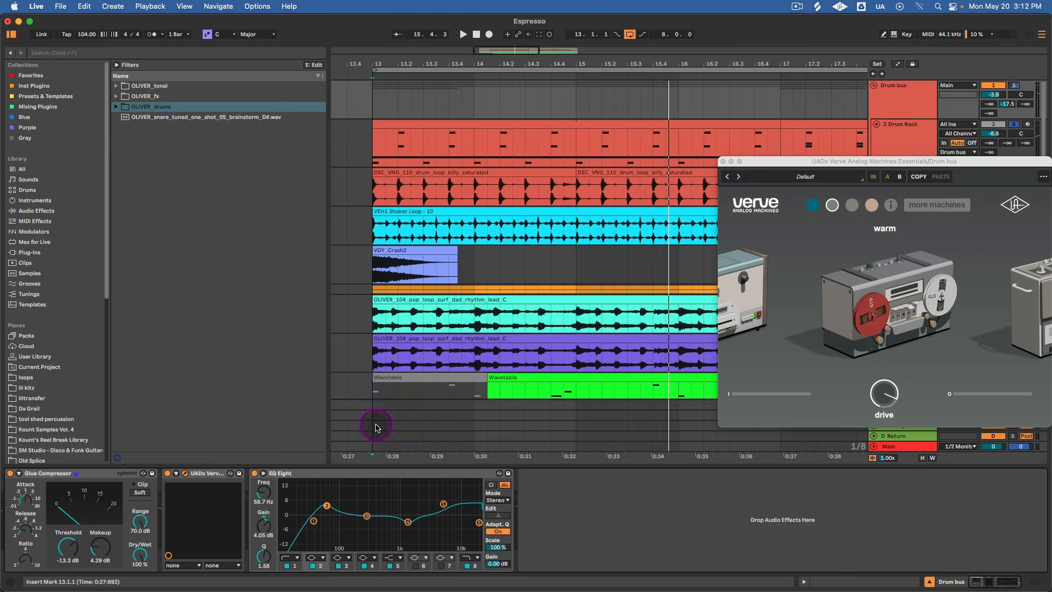
{"action": "left_click_drag", "start_coordinate": [806, 171], "coordinate": [639, 230]}
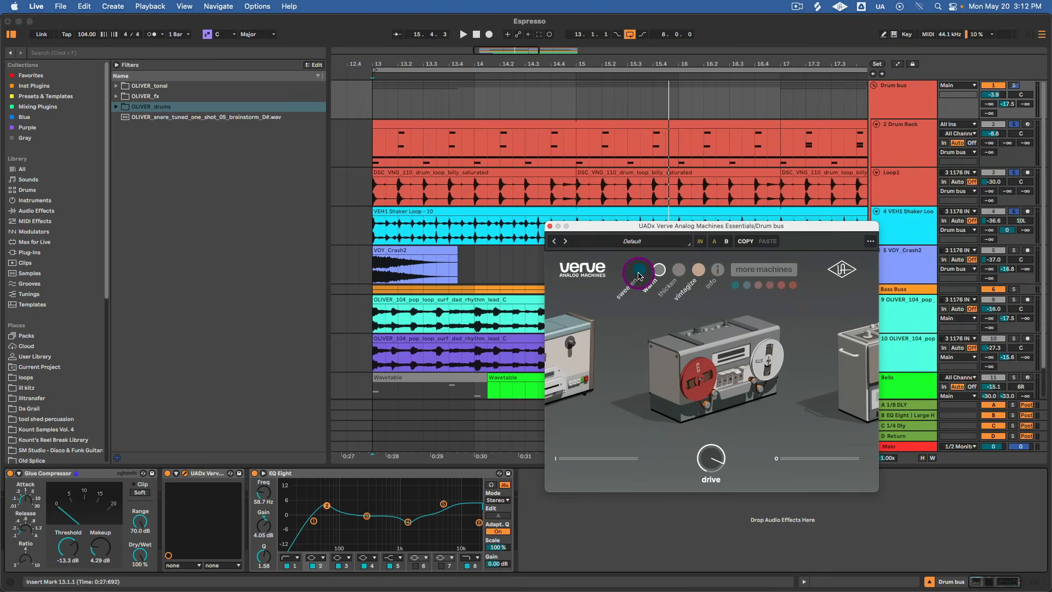
{"action": "left_click", "coordinate": [168, 475]}
{"action": "key", "text": "space"}
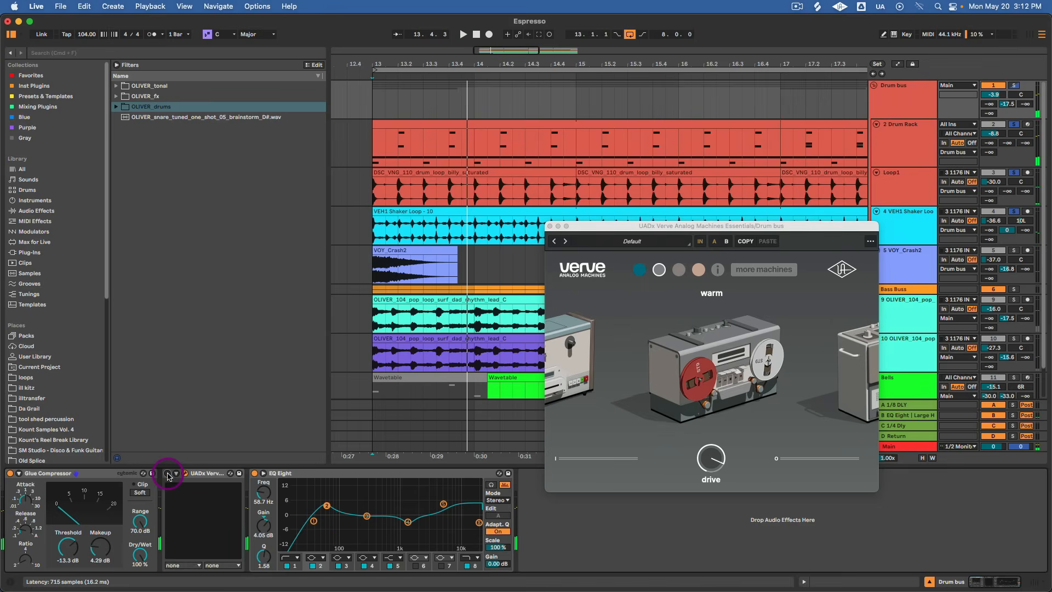
{"action": "left_click", "coordinate": [168, 474]}
{"action": "key", "text": "space"}
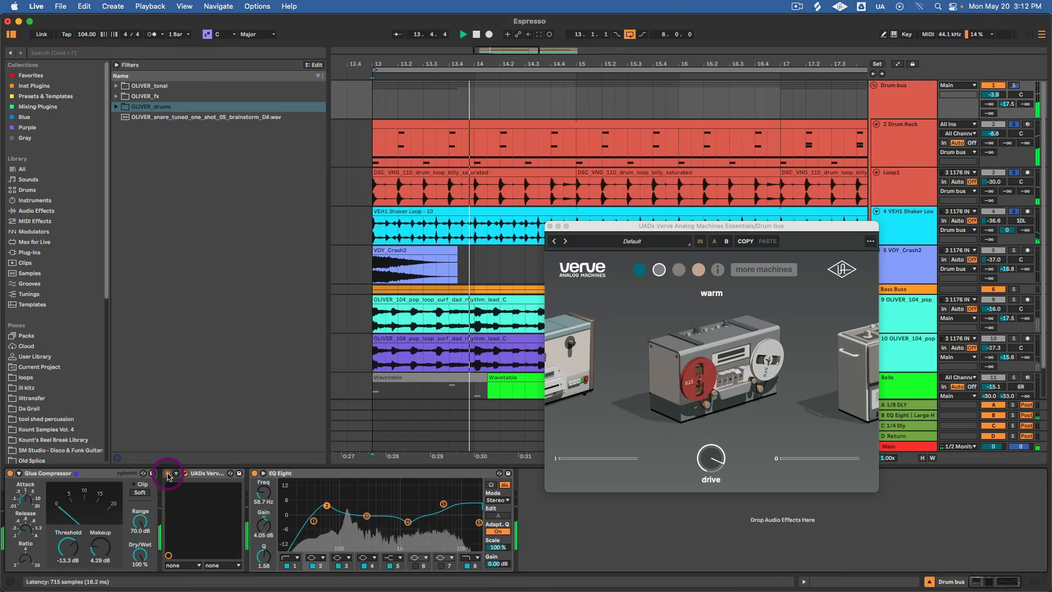
{"action": "key", "text": "space"}
Select the Drum bus EQ Eight, play the drums to view its spectrum, and close the UADx Verve window.
{"action": "left_click", "coordinate": [303, 475]}
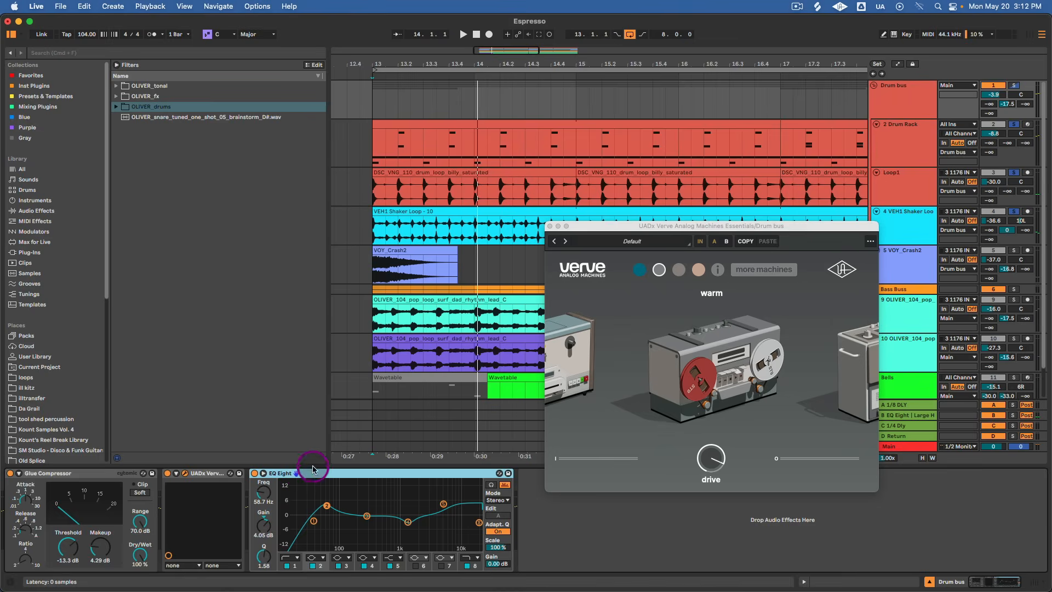
{"action": "left_click", "coordinate": [418, 475]}
{"action": "key", "text": "space"}
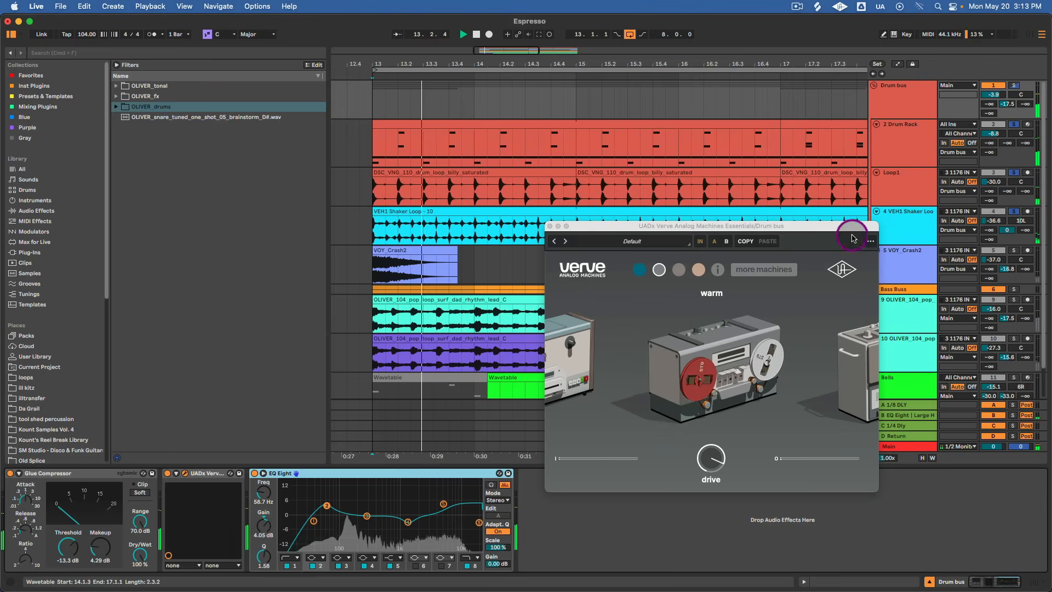
{"action": "left_click", "coordinate": [549, 225]}
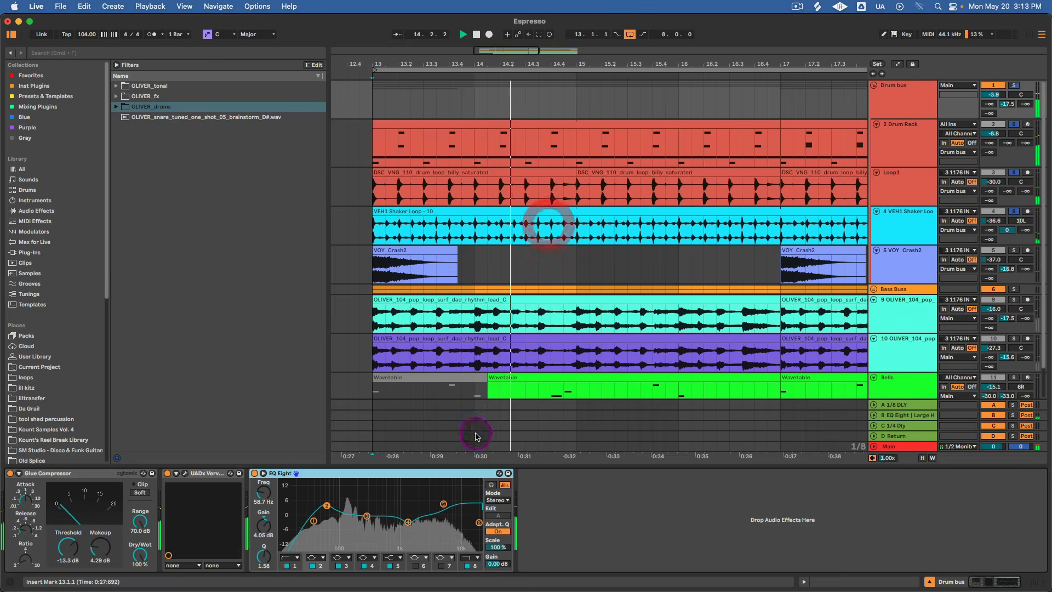
Compare the playing drums with the Drum bus group's entire effects chain bypassed and enabled.
{"action": "key", "text": "space"}
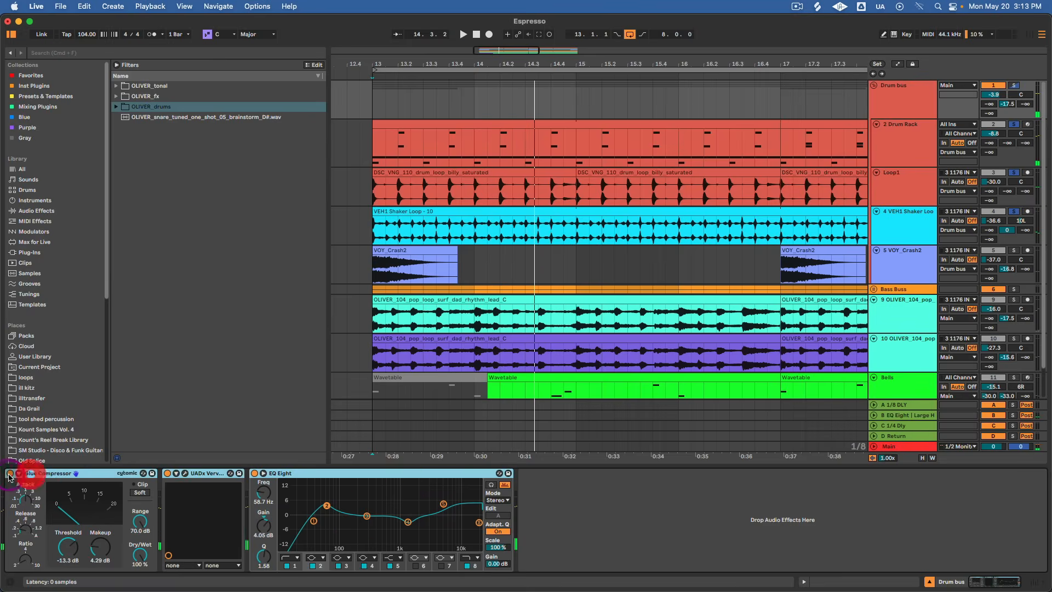
{"action": "key", "text": "space"}
{"action": "left_click", "coordinate": [10, 474]}
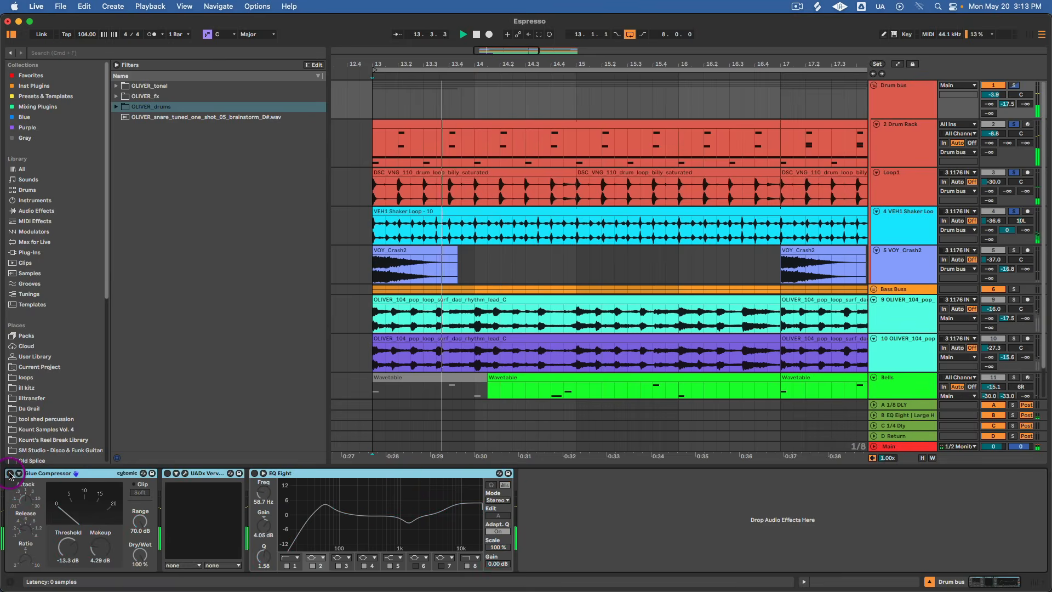
{"action": "left_click", "coordinate": [10, 473]}
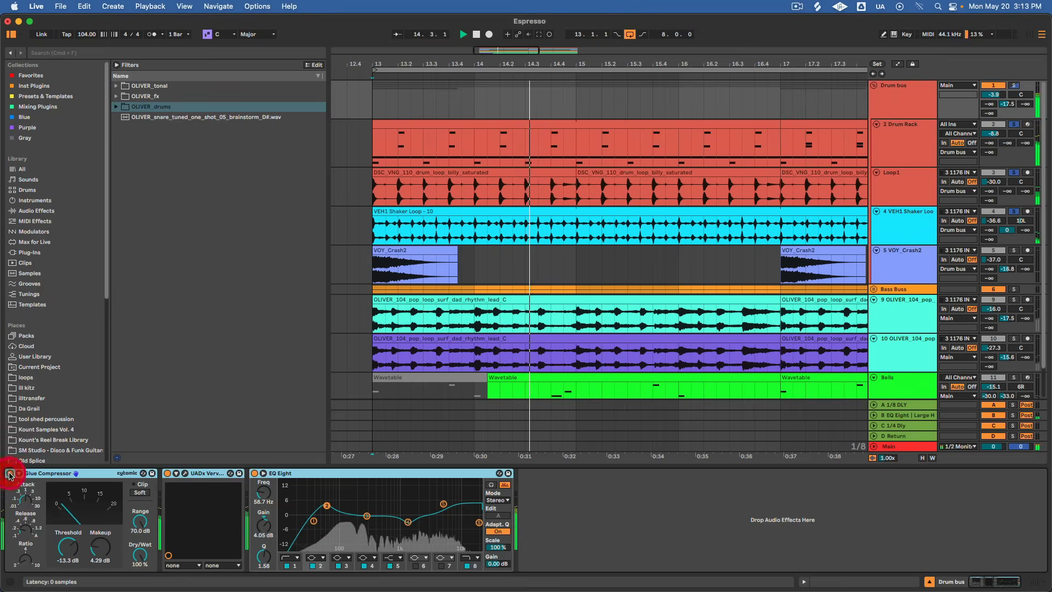
{"action": "left_click", "coordinate": [9, 474]}
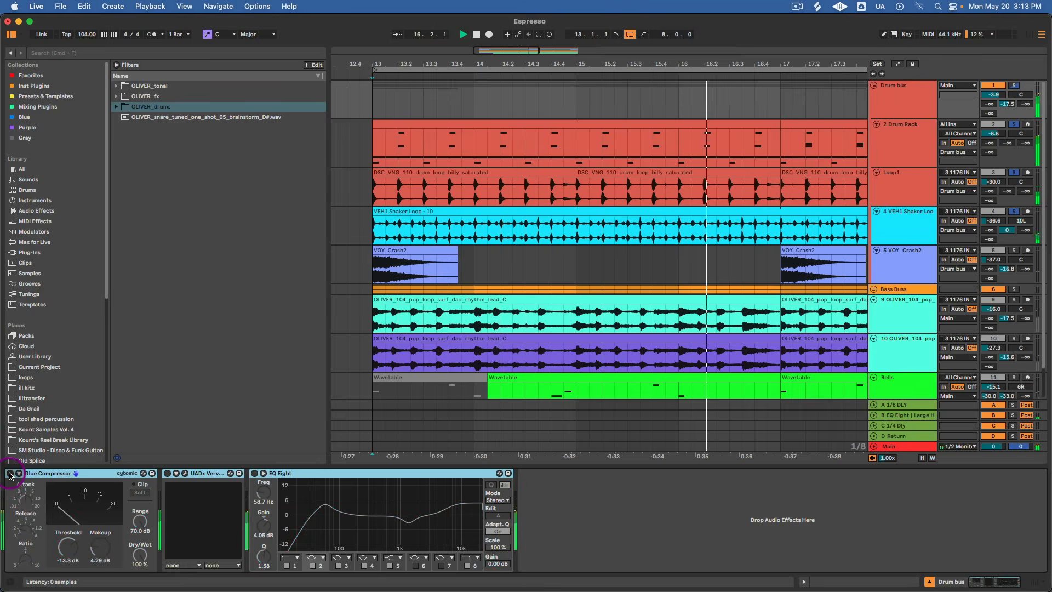
{"action": "left_click", "coordinate": [10, 474]}
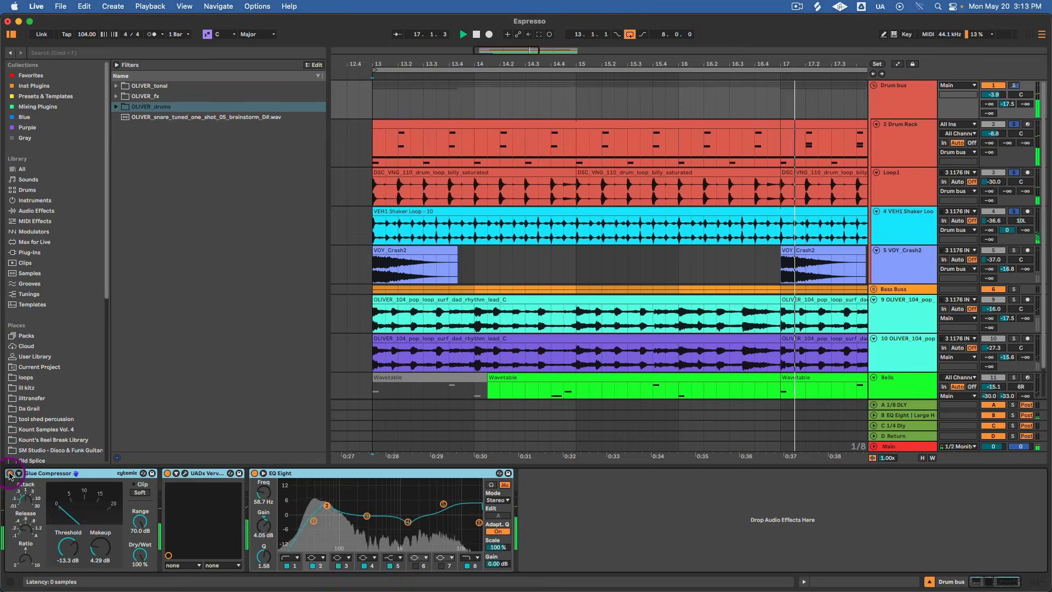
Solo the turquoise OLIVER_104 rhythm lead track, make its lane taller and play the loop on its own.
{"action": "left_click", "coordinate": [719, 320]}
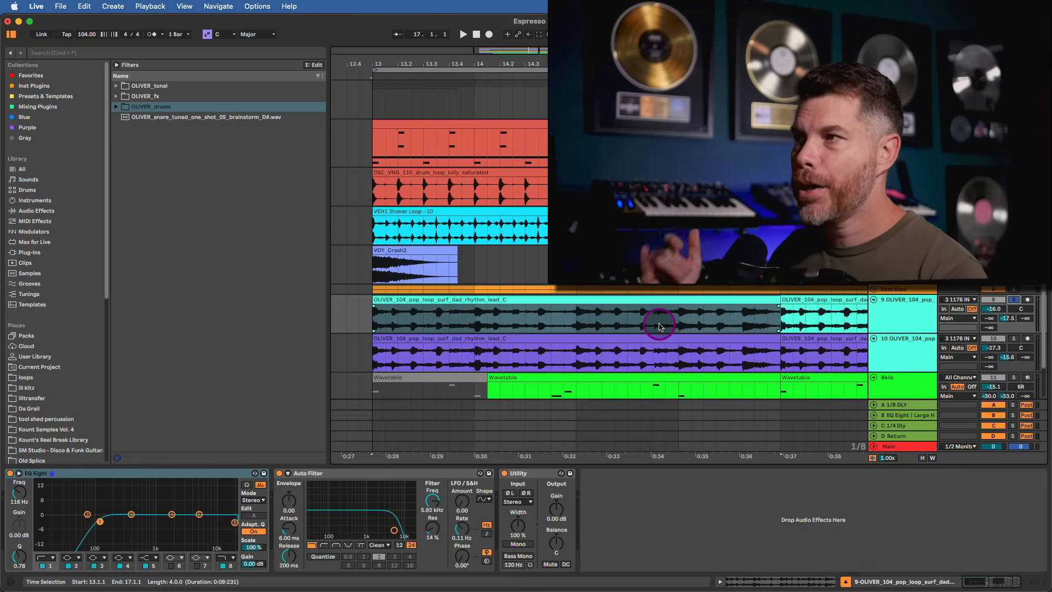
{"action": "left_click", "coordinate": [872, 325]}
{"action": "key", "text": "space"}
{"action": "left_click_drag", "start_coordinate": [891, 334], "coordinate": [892, 354]}
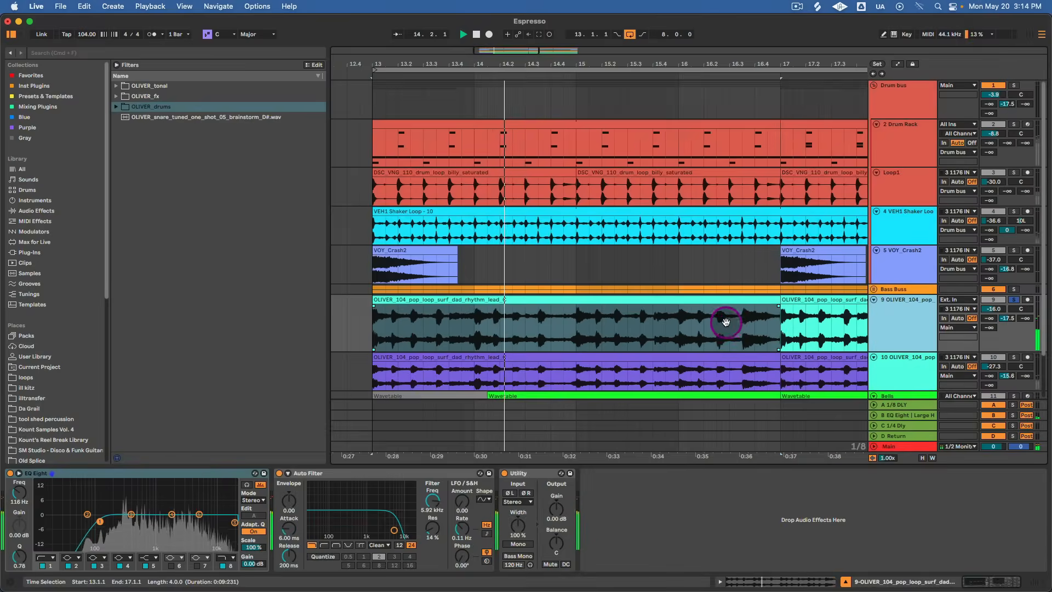
{"action": "left_click_drag", "start_coordinate": [728, 323], "coordinate": [709, 298]}
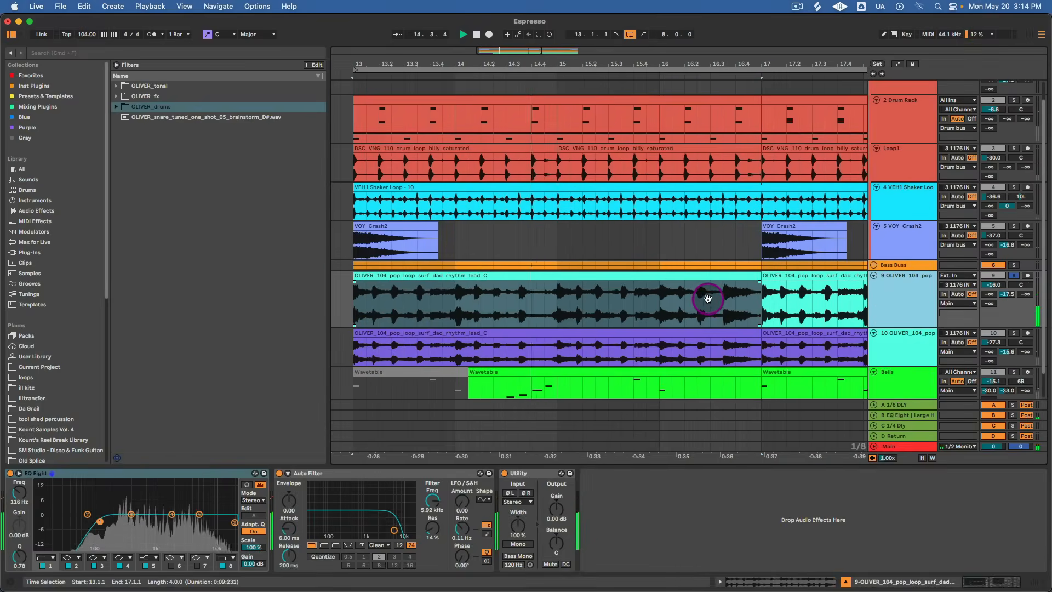
{"action": "left_click_drag", "start_coordinate": [735, 65], "coordinate": [654, 65]}
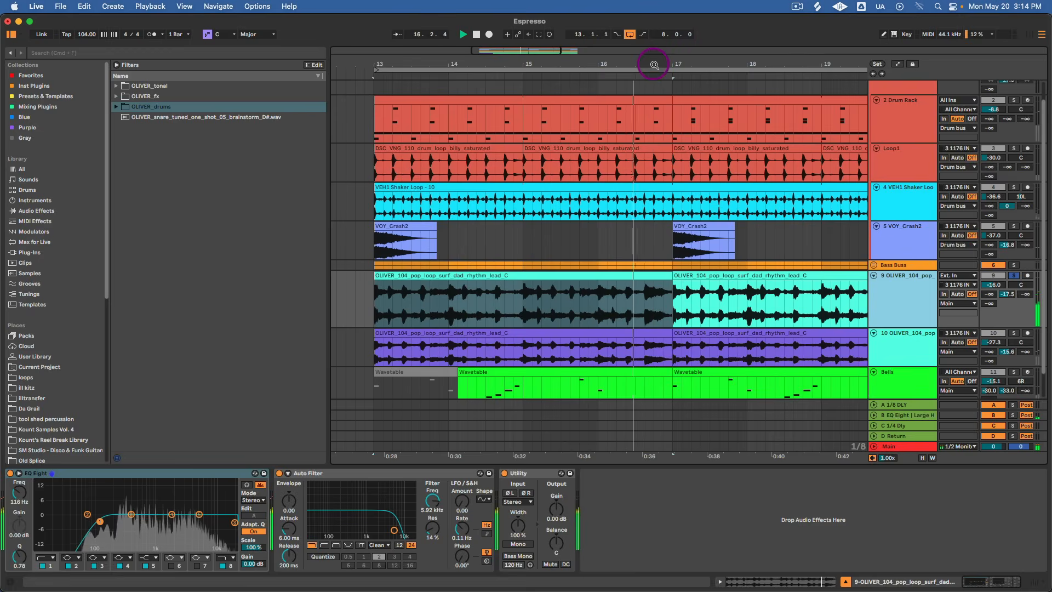
{"action": "key", "text": "space"}
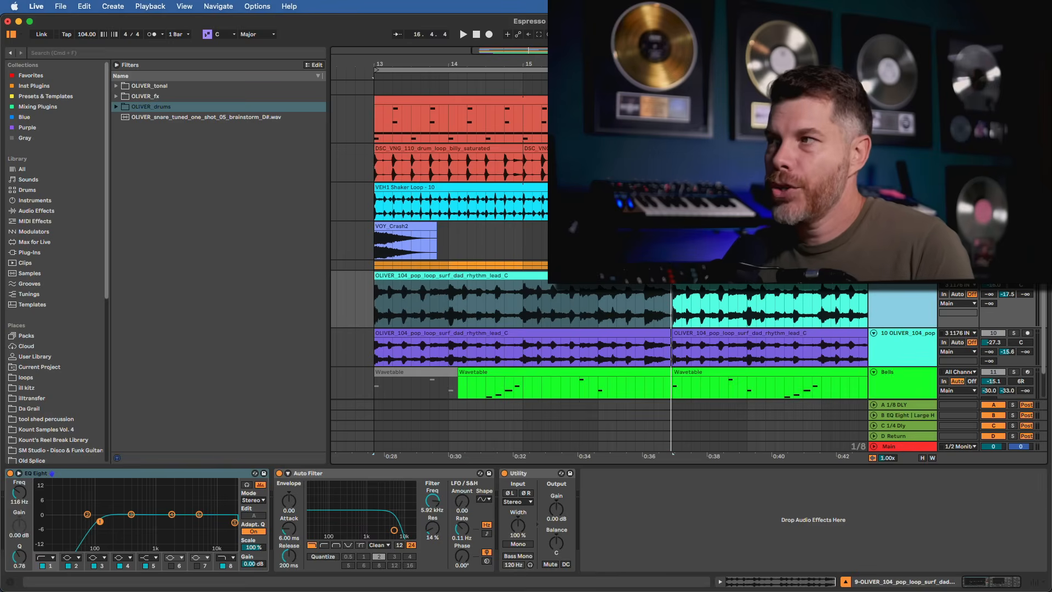
On the turquoise loop track, set the EQ Eight low-cut frequency to 126 Hz and the Auto Filter frequency to 7.71 kHz.
{"action": "left_click", "coordinate": [643, 305]}
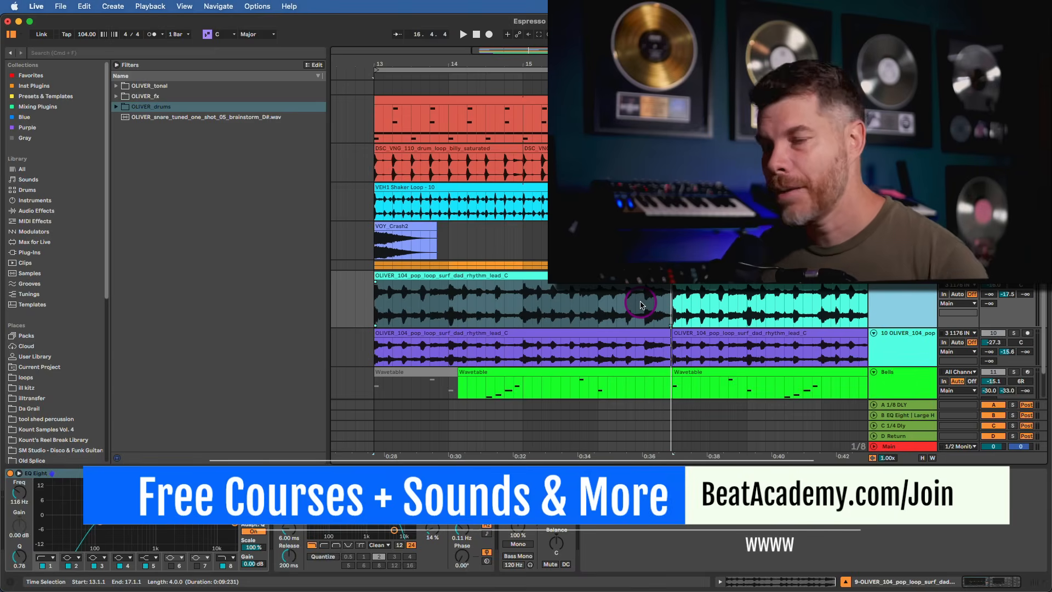
{"action": "left_click", "coordinate": [903, 294]}
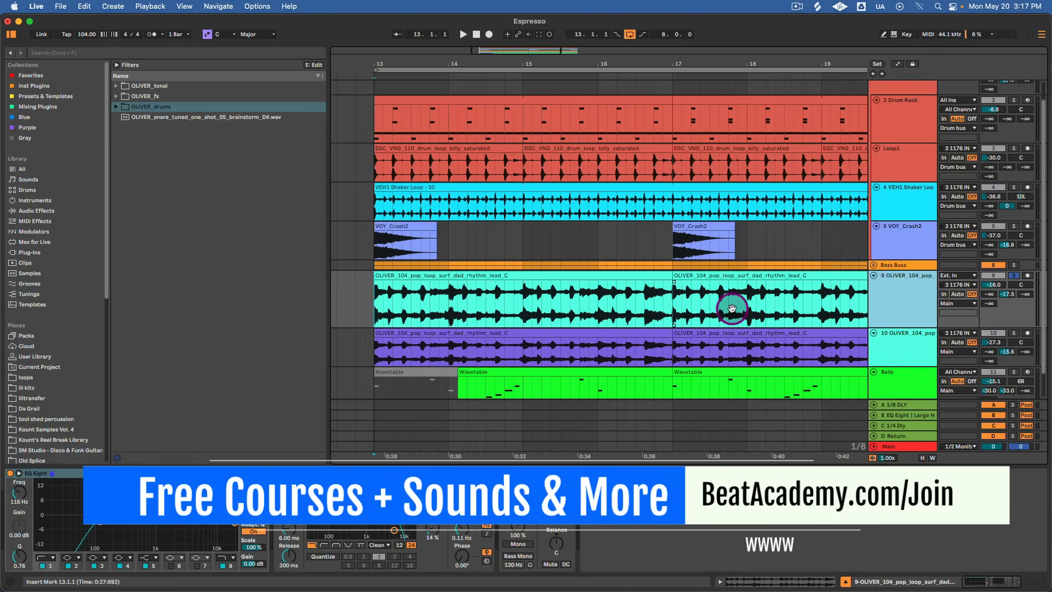
{"action": "left_click_drag", "start_coordinate": [732, 309], "coordinate": [722, 282]}
{"action": "left_click_drag", "start_coordinate": [97, 530], "coordinate": [102, 532]}
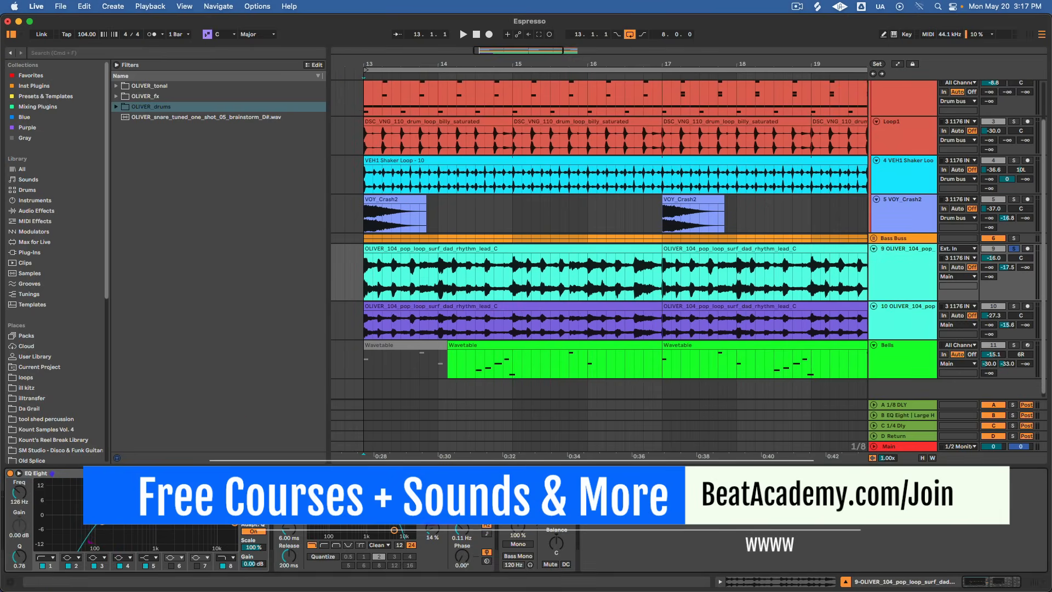
{"action": "left_click_drag", "start_coordinate": [433, 500], "coordinate": [433, 498]}
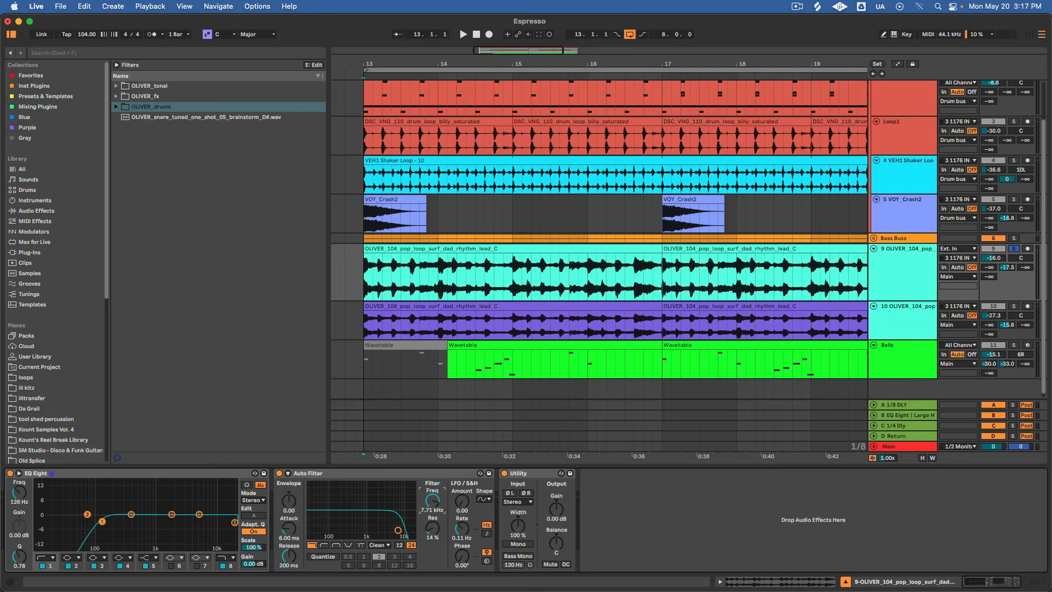
{"action": "mouse_move", "coordinate": [235, 522]}
{"action": "left_mouse_down"}
{"action": "mouse_move", "coordinate": [214, 521]}
{"action": "mouse_move", "coordinate": [234, 522]}
{"action": "left_mouse_up"}
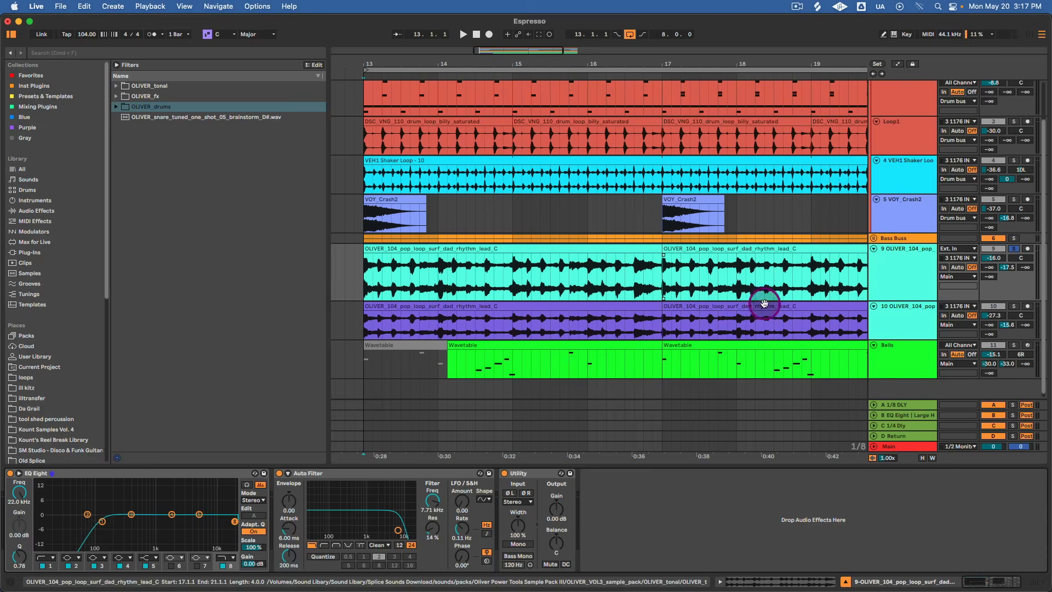
Solo the purple duplicate loop track in place of the turquoise one, show its effects chain and make its lane taller.
{"action": "left_click", "coordinate": [892, 284]}
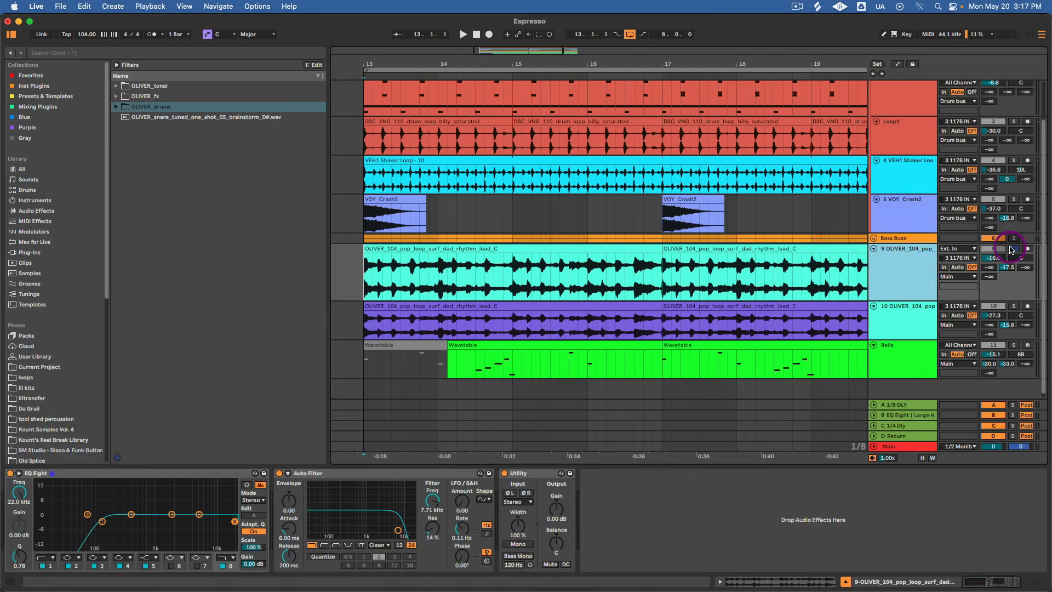
{"action": "left_click", "coordinate": [906, 263]}
{"action": "left_click", "coordinate": [1014, 306]}
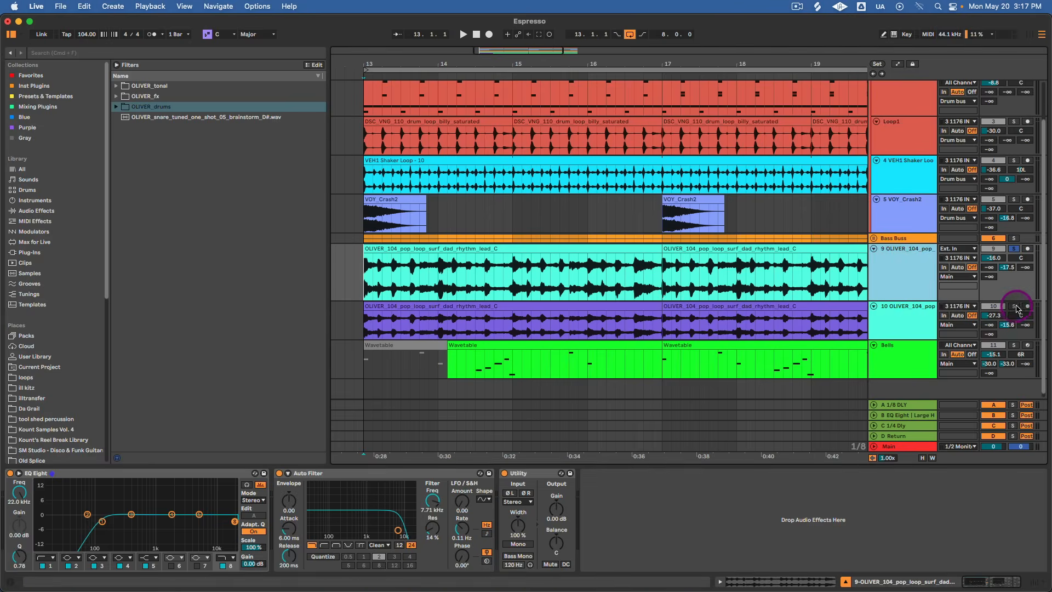
{"action": "left_click", "coordinate": [907, 322]}
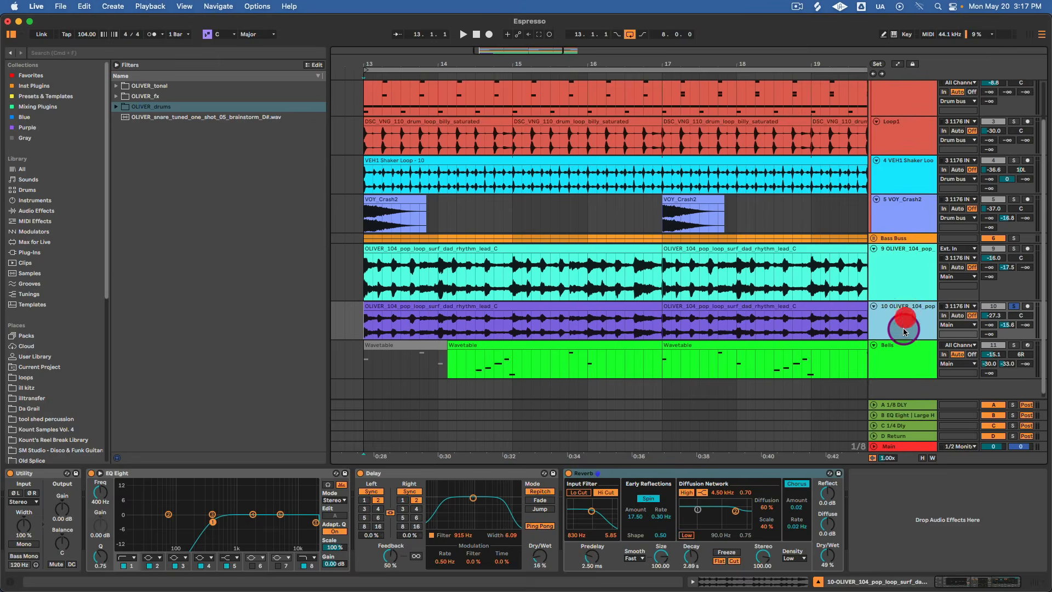
{"action": "left_click_drag", "start_coordinate": [900, 339], "coordinate": [902, 402]}
{"action": "scroll", "coordinate": [400, 287], "scroll_direction": "down", "scroll_amount": 2}
Open the purple track's first loop clip and review its pitch transposition and warp mode, choosing Complex.
{"action": "double_click", "coordinate": [400, 287]}
{"action": "left_click", "coordinate": [172, 227]}
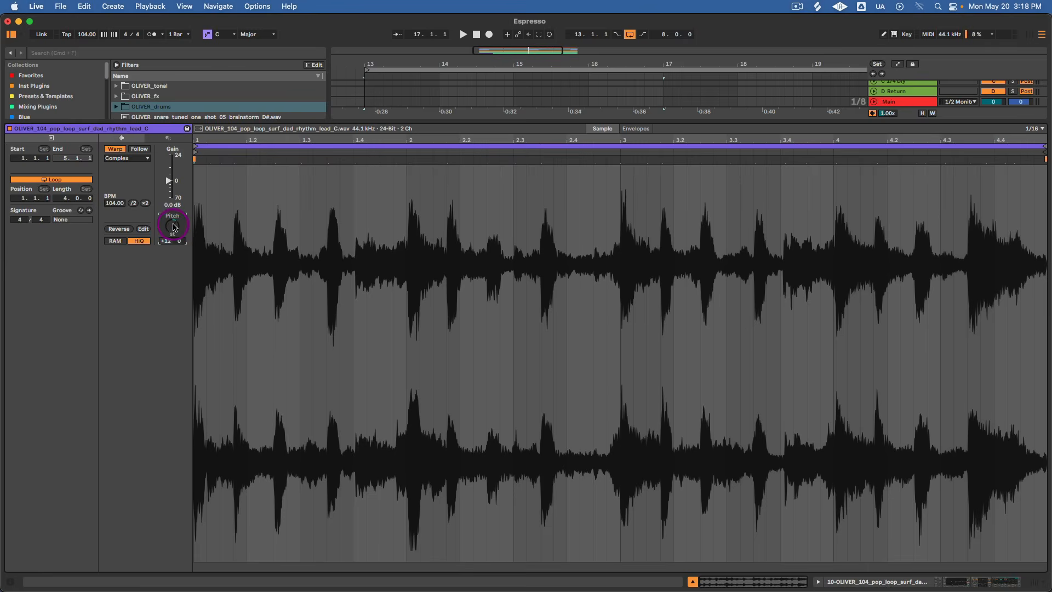
{"action": "left_click", "coordinate": [135, 159]}
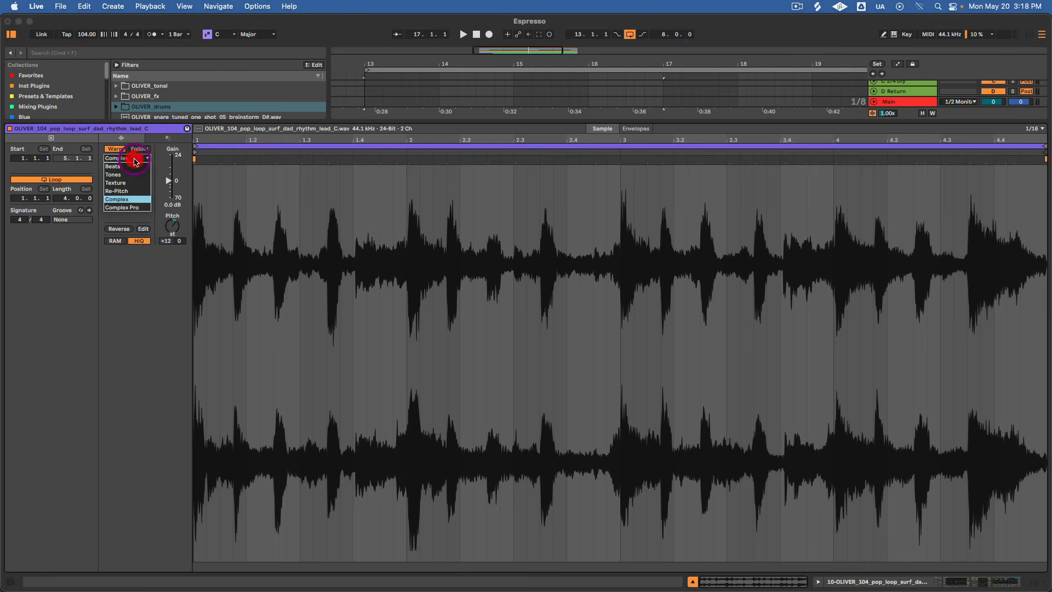
{"action": "left_click", "coordinate": [132, 199]}
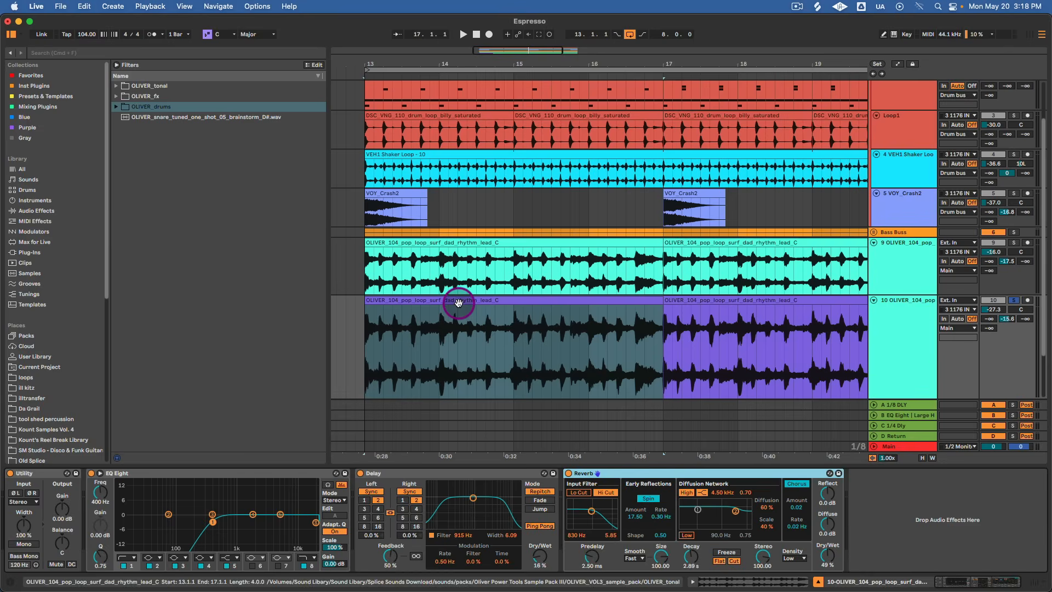
Play the purple loop, then set its Delay Dry/Wet to 20% and its Reverb Dry/Wet to 54%.
{"action": "key", "text": "space"}
{"action": "left_click", "coordinate": [524, 311]}
{"action": "left_click", "coordinate": [546, 548]}
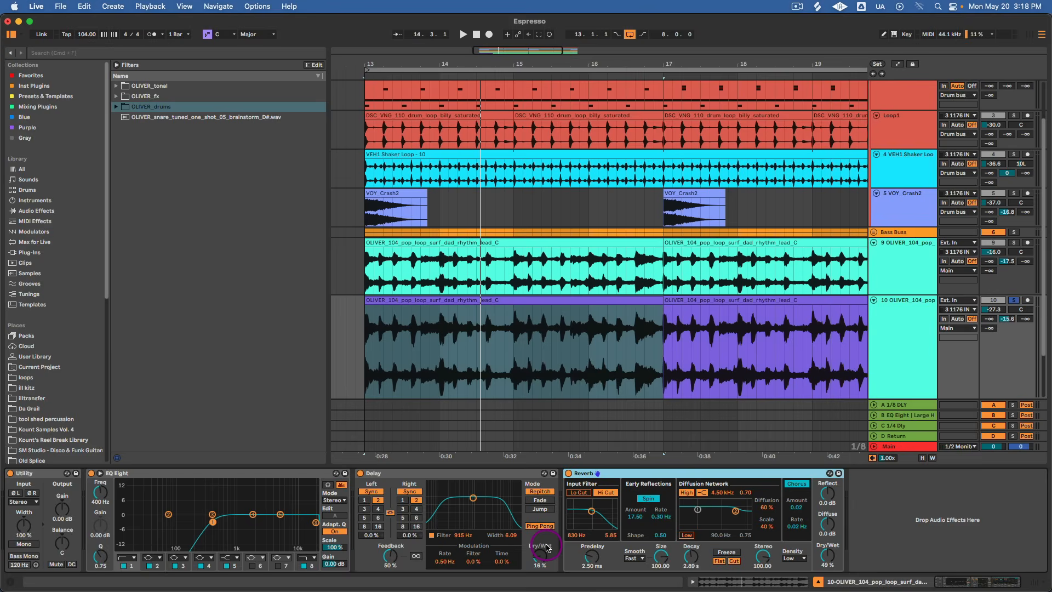
{"action": "left_click", "coordinate": [545, 558]}
{"action": "left_click_drag", "start_coordinate": [541, 557], "coordinate": [542, 557]}
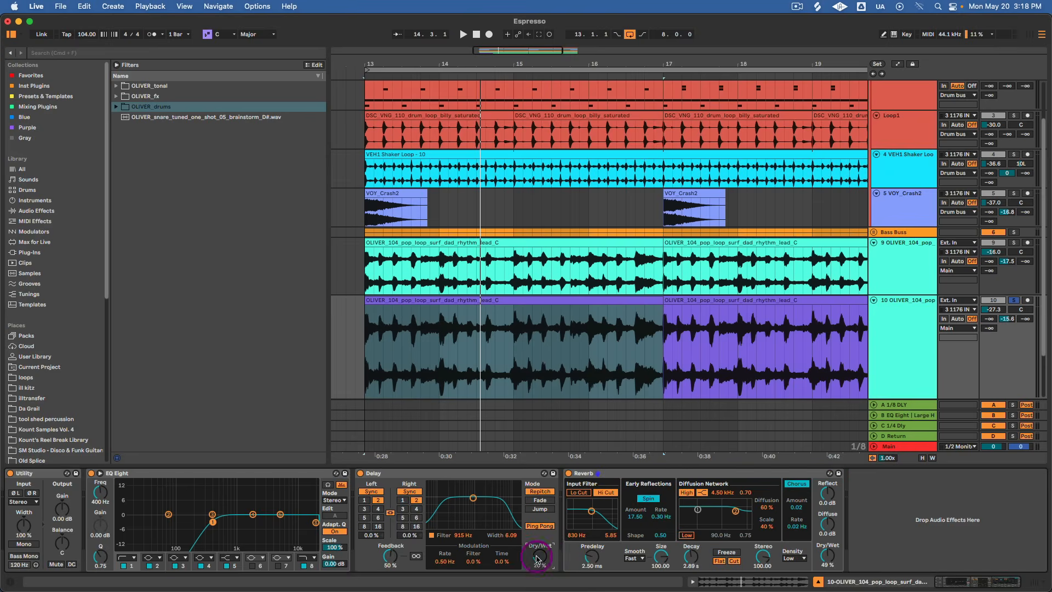
{"action": "left_click_drag", "start_coordinate": [830, 555], "coordinate": [830, 552]}
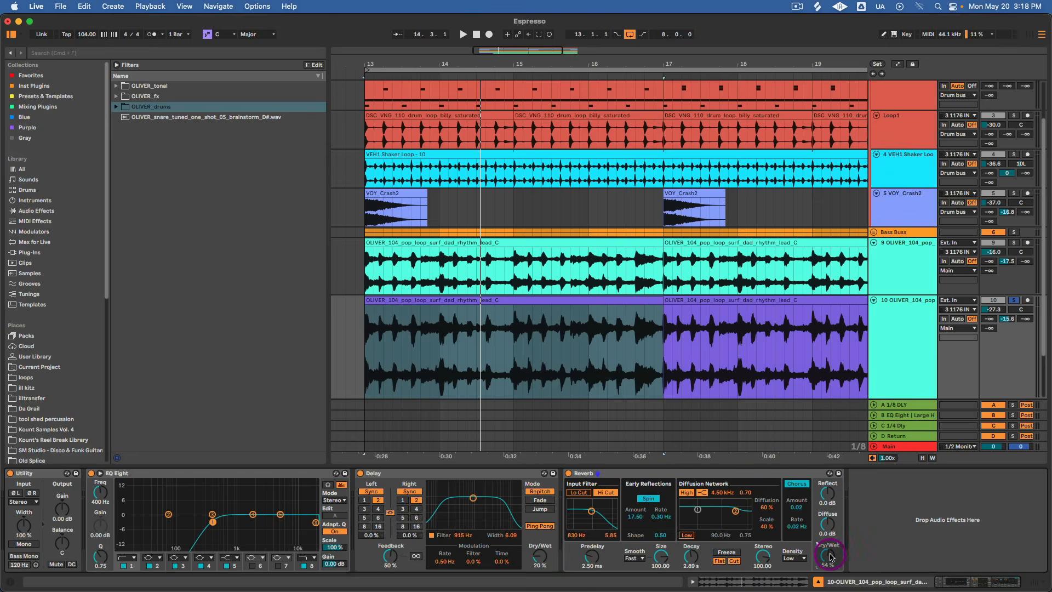
Compare the turquoise and purple loops soloed together with the turquoise loop soloed on its own.
{"action": "key", "text": "space"}
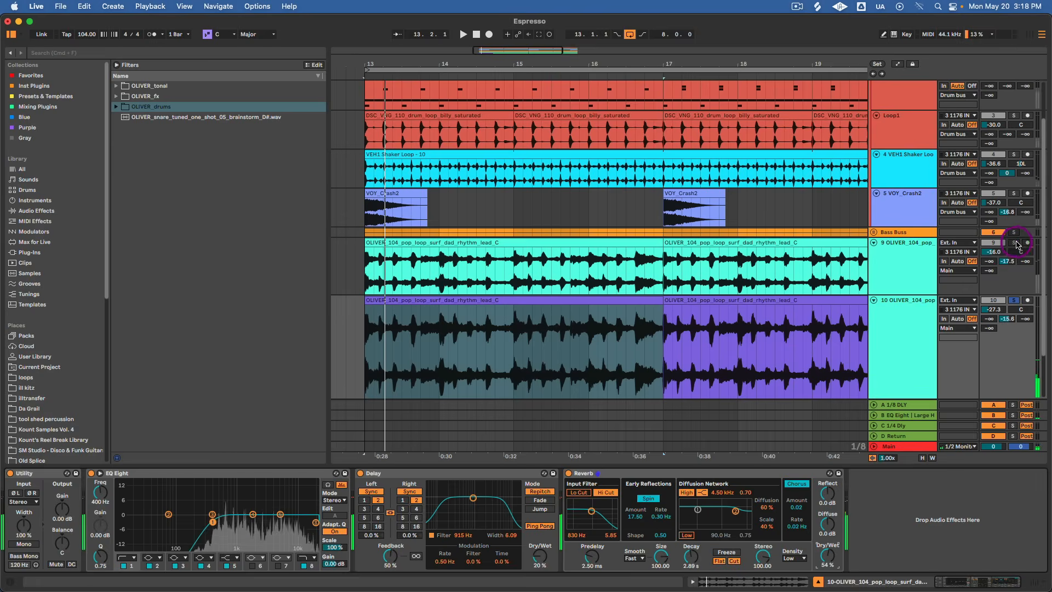
{"action": "left_click", "coordinate": [1015, 243]}
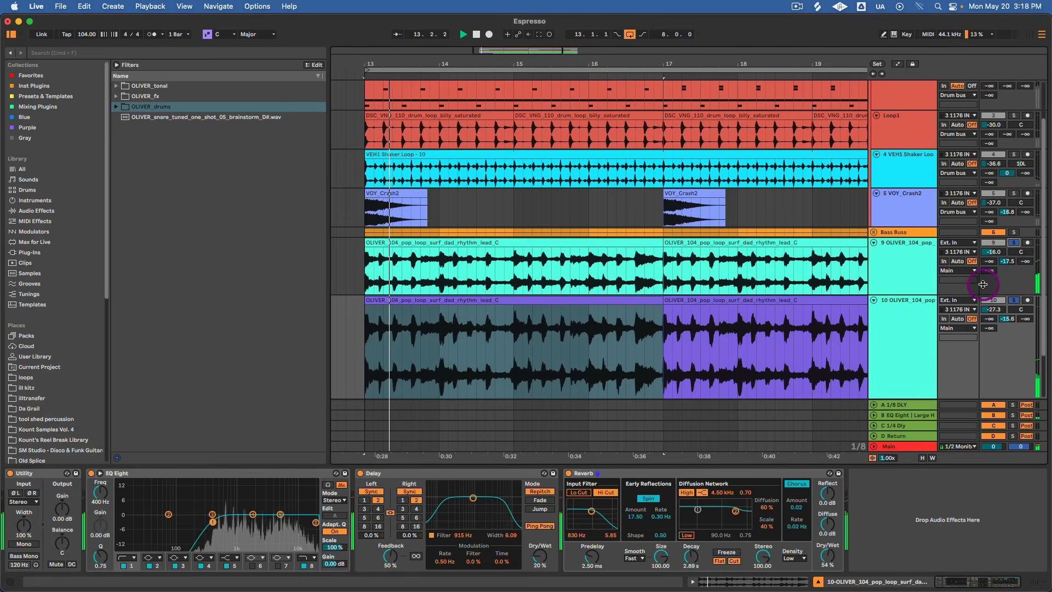
{"action": "key", "text": "space"}
{"action": "left_click", "coordinate": [1016, 301]}
{"action": "key", "text": "space"}
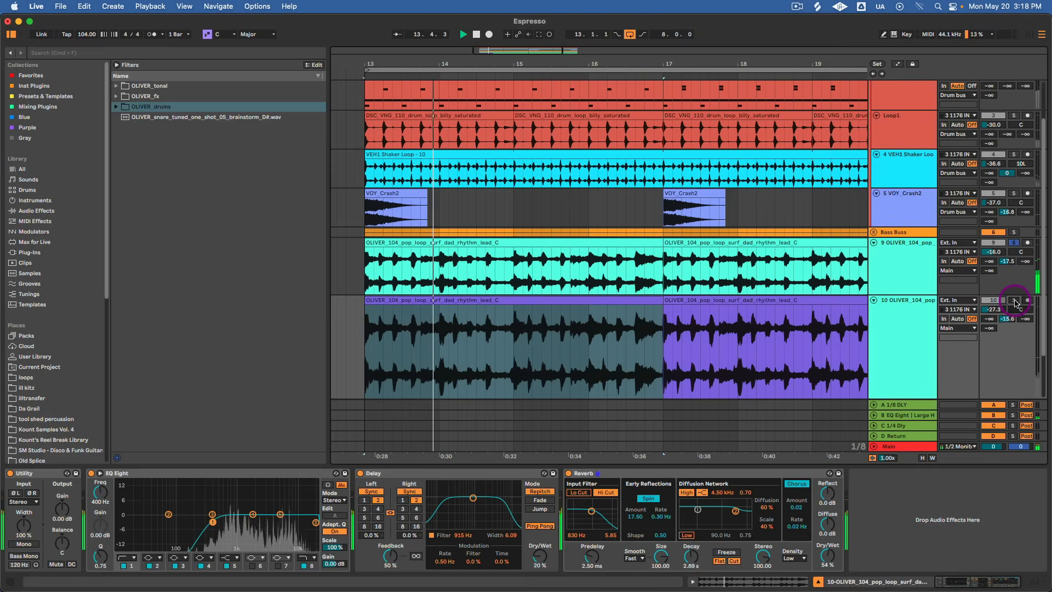
Add the purple loop back to the solo, play both loops together and set the purple track's volume to -27.7 dB.
{"action": "left_click", "coordinate": [1015, 302]}
{"action": "key", "text": "space"}
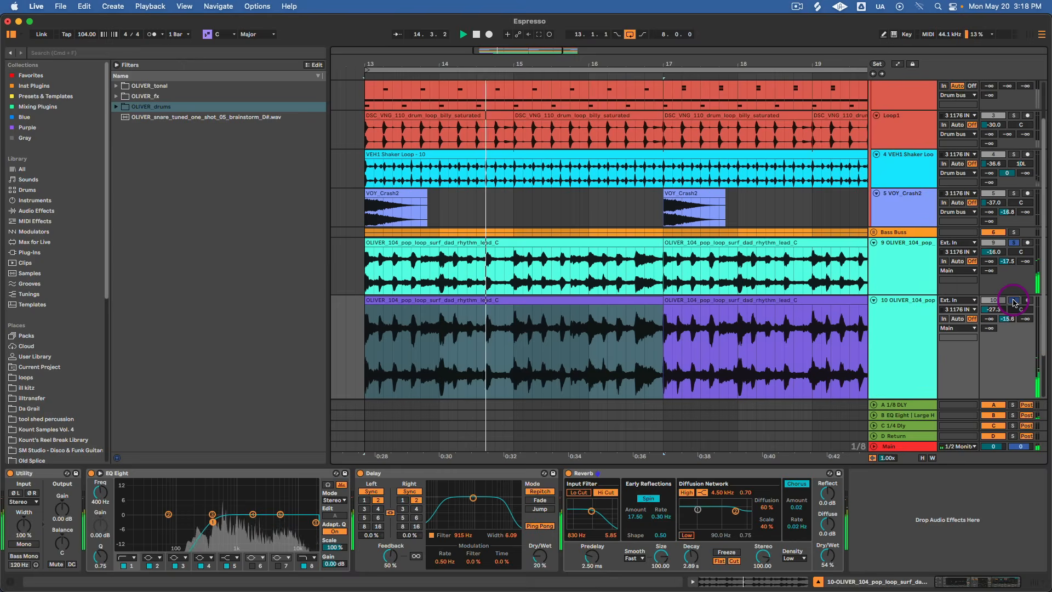
{"action": "key", "text": "space"}
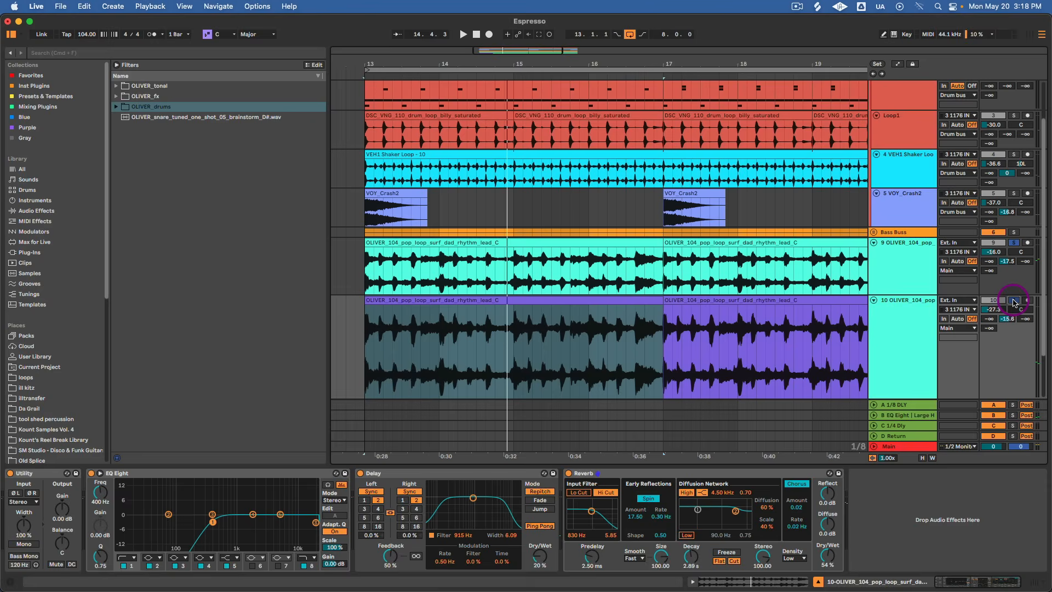
{"action": "key", "text": "Tab"}
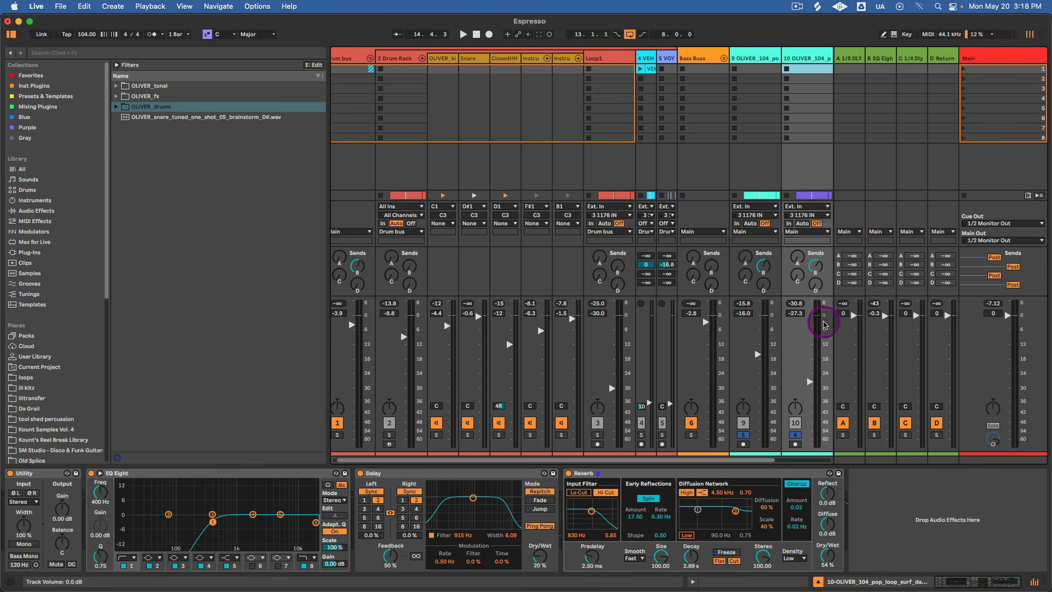
{"action": "left_click_drag", "start_coordinate": [810, 384], "coordinate": [810, 387]}
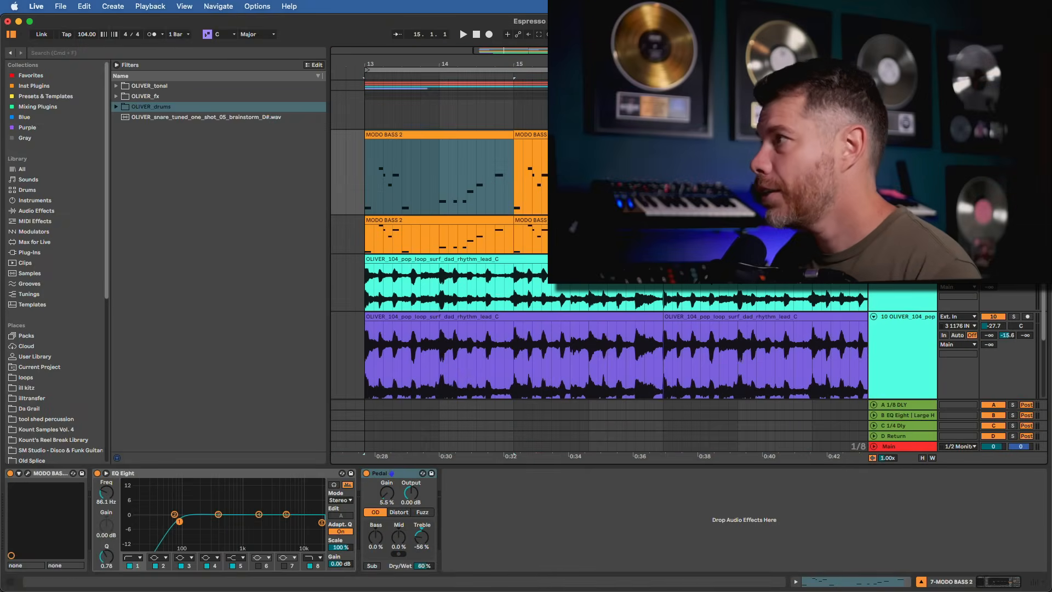
Open the first MIDI clip on the Bass 2 track, play its notes, and return to the track's devices with Wavetable selected.
{"action": "left_click", "coordinate": [910, 220]}
{"action": "left_click_drag", "start_coordinate": [920, 254], "coordinate": [920, 283]}
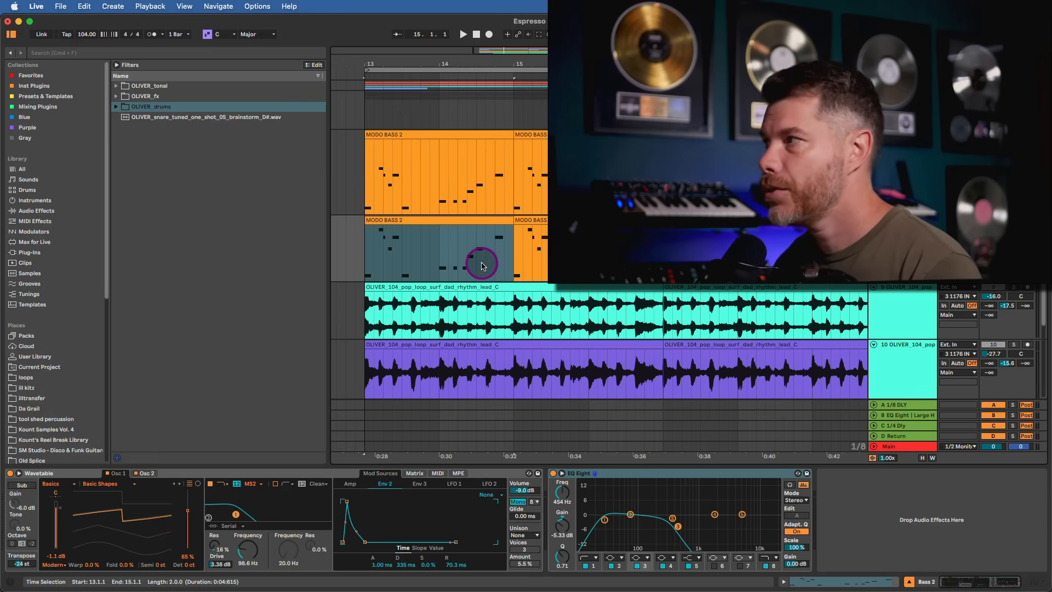
{"action": "double_click", "coordinate": [430, 222]}
{"action": "key", "text": "space"}
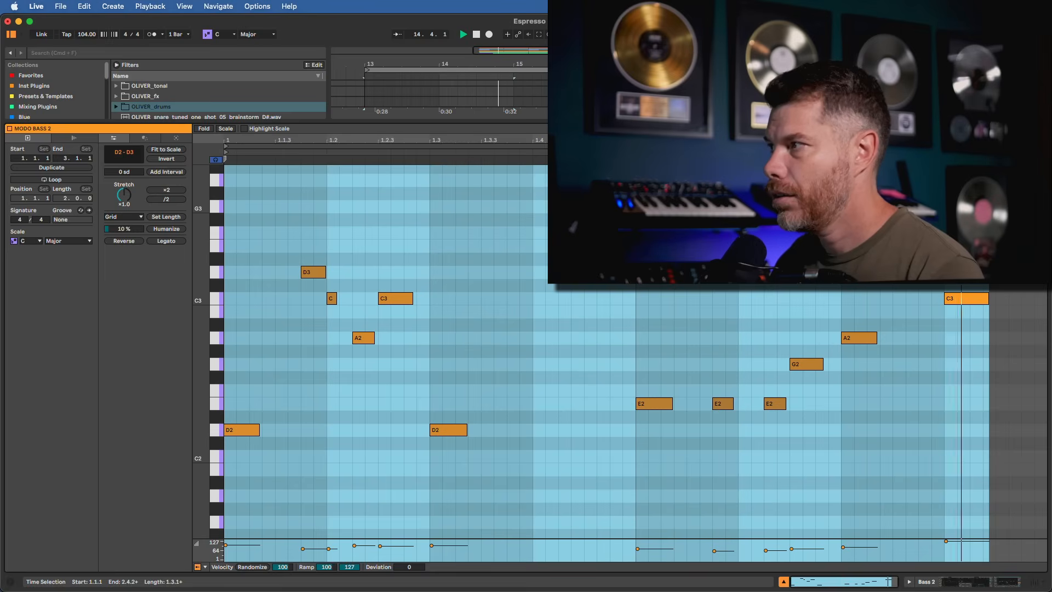
{"action": "key", "text": "shift+Tab"}
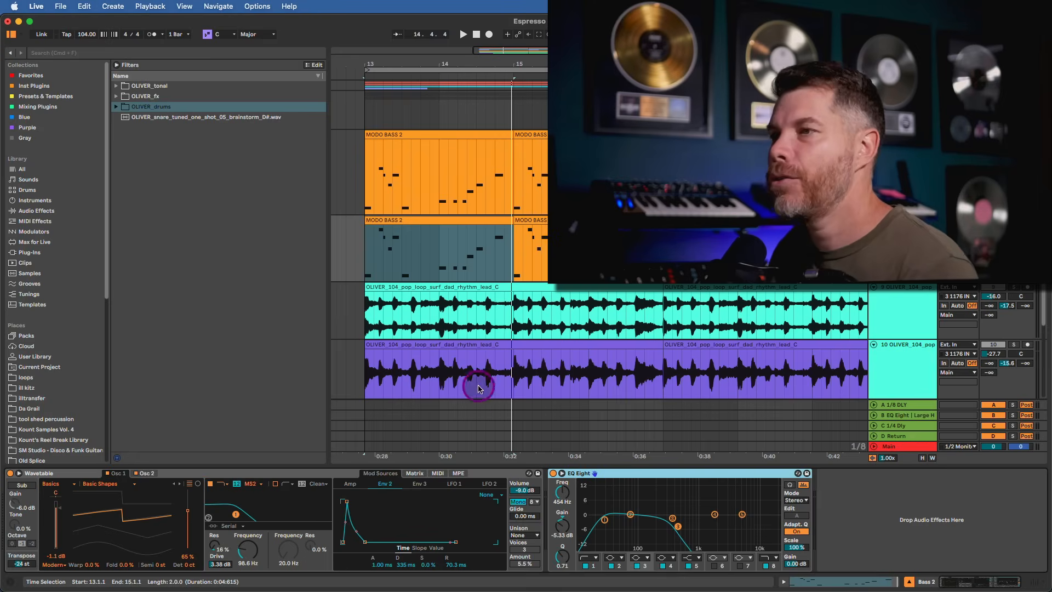
{"action": "left_click", "coordinate": [179, 475]}
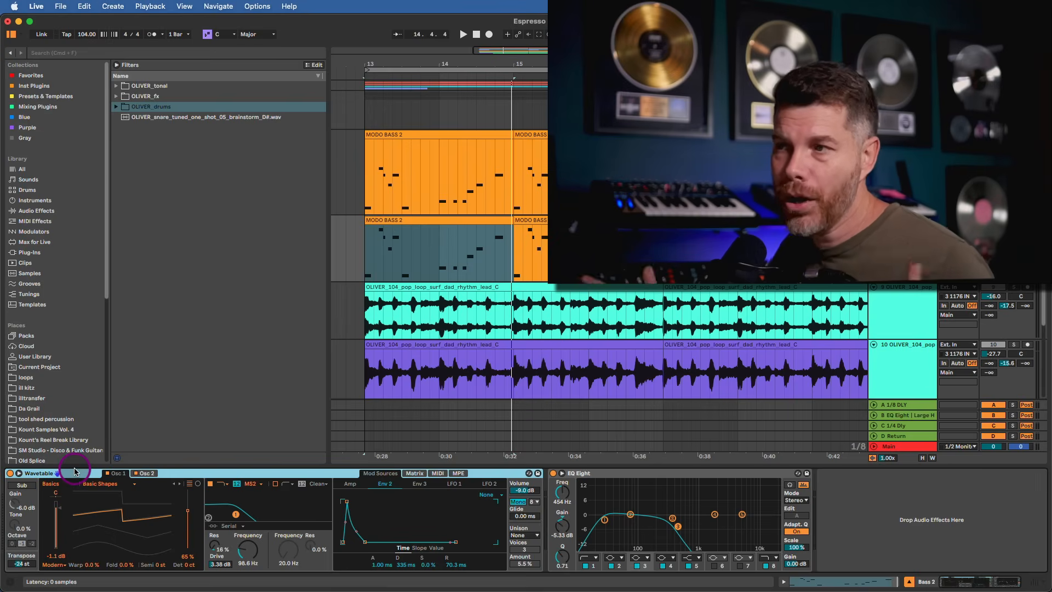
Review the Bass 2 Wavetable's two oscillators, its filter frequency and the Env 2 modulation of Filter 1 Freq in the matrix.
{"action": "left_click", "coordinate": [121, 475]}
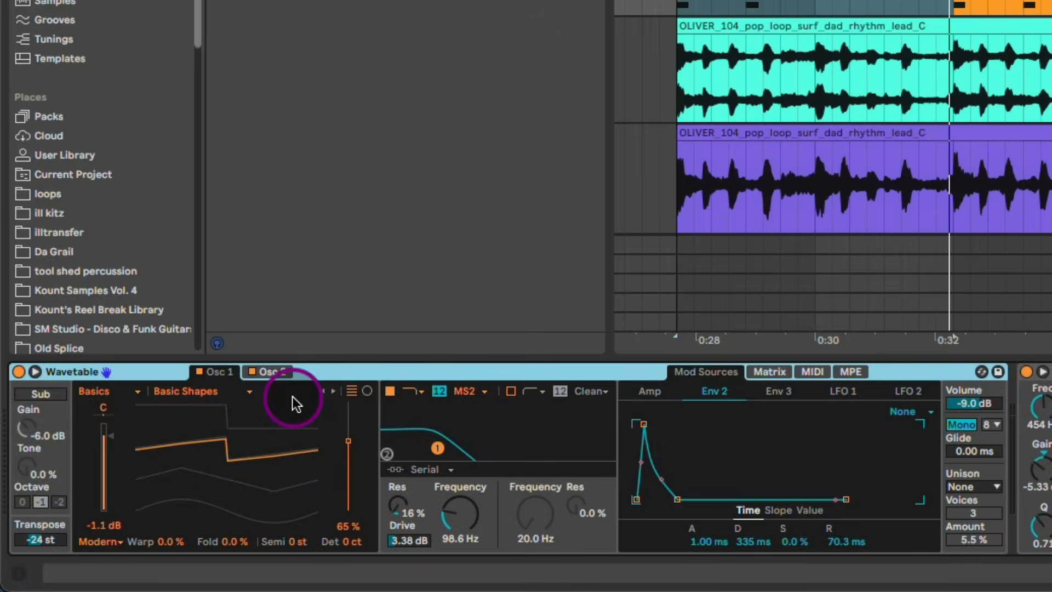
{"action": "left_click", "coordinate": [274, 373]}
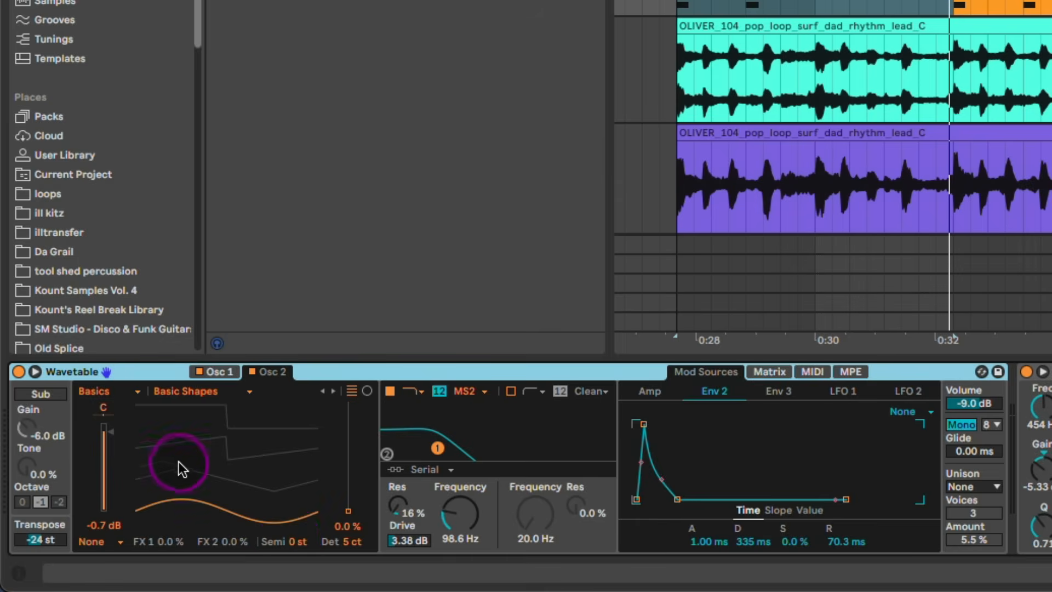
{"action": "left_click", "coordinate": [218, 371]}
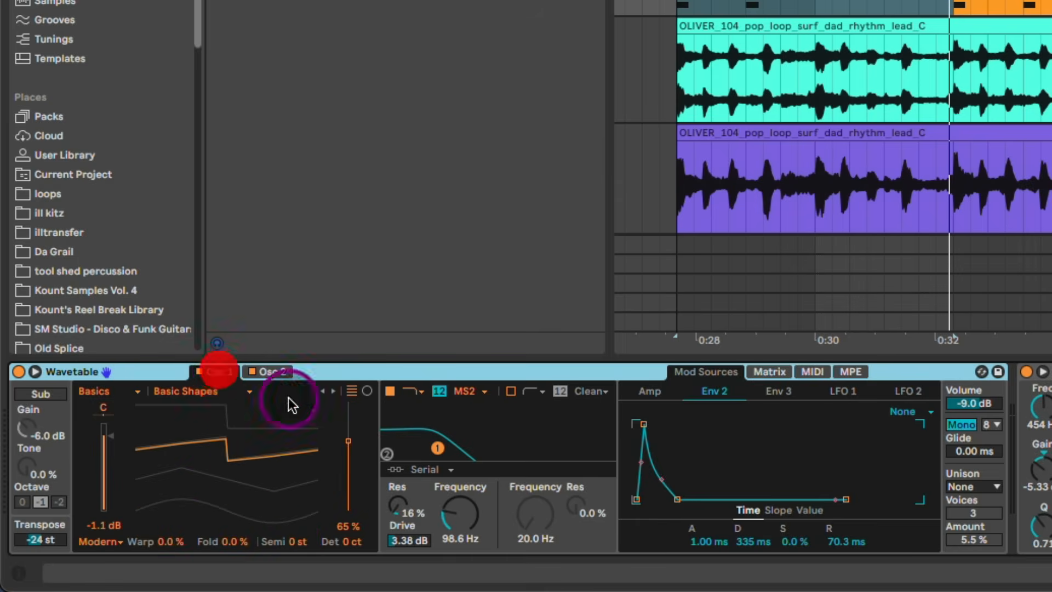
{"action": "left_click", "coordinate": [465, 508]}
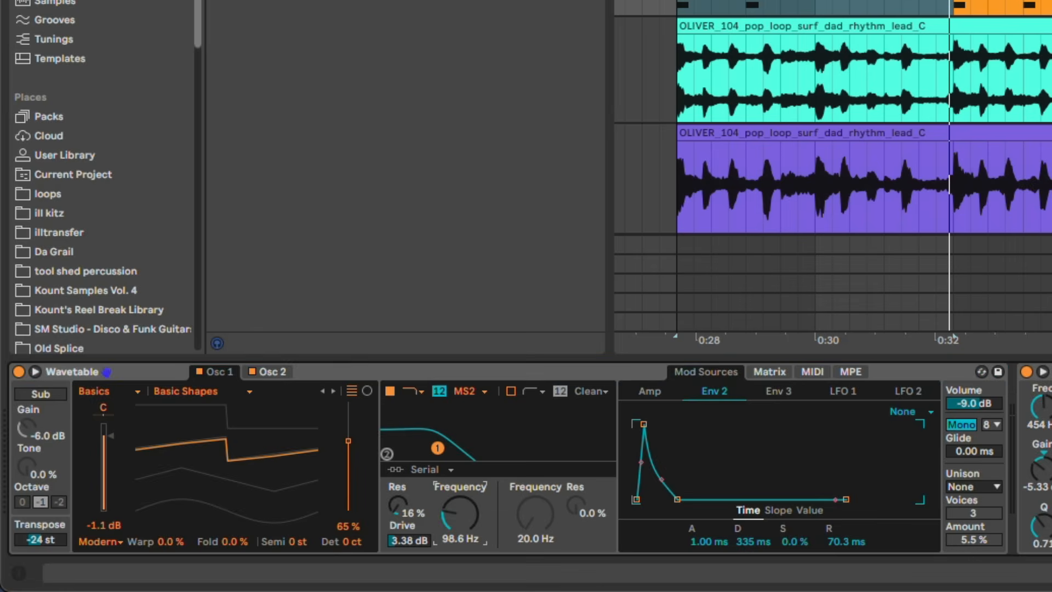
{"action": "left_click", "coordinate": [770, 372]}
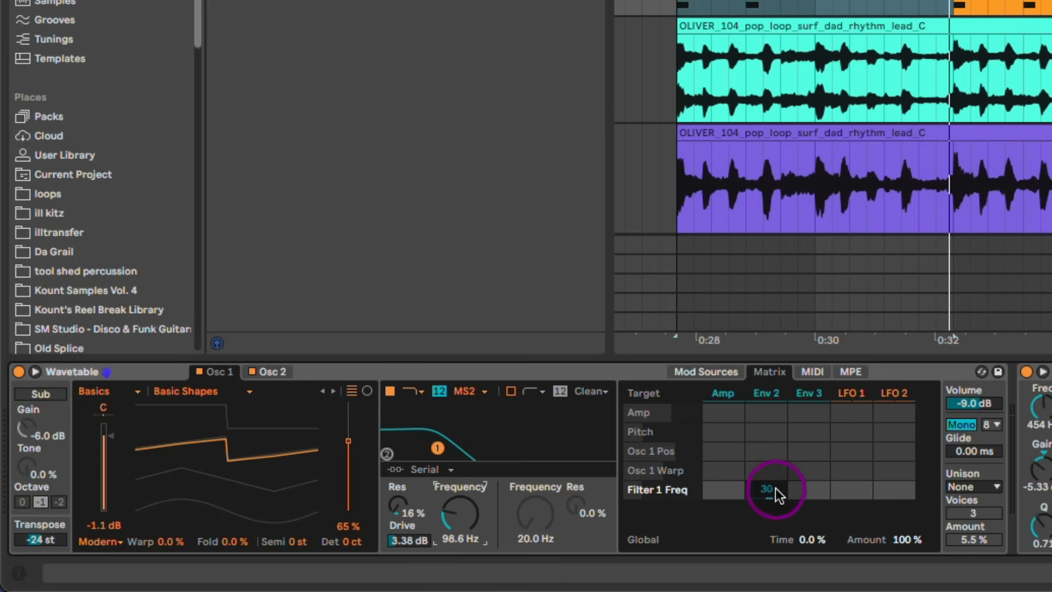
Set the decay of Env 2 in the Bass 2 Wavetable to 397 ms.
{"action": "left_click", "coordinate": [713, 371]}
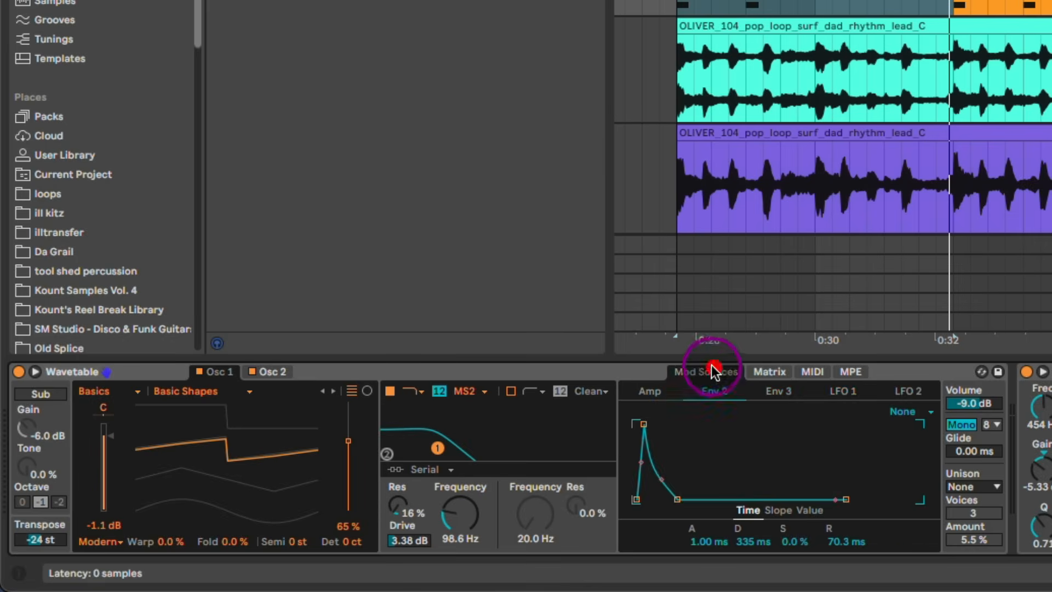
{"action": "left_click_drag", "start_coordinate": [796, 541], "coordinate": [752, 543]}
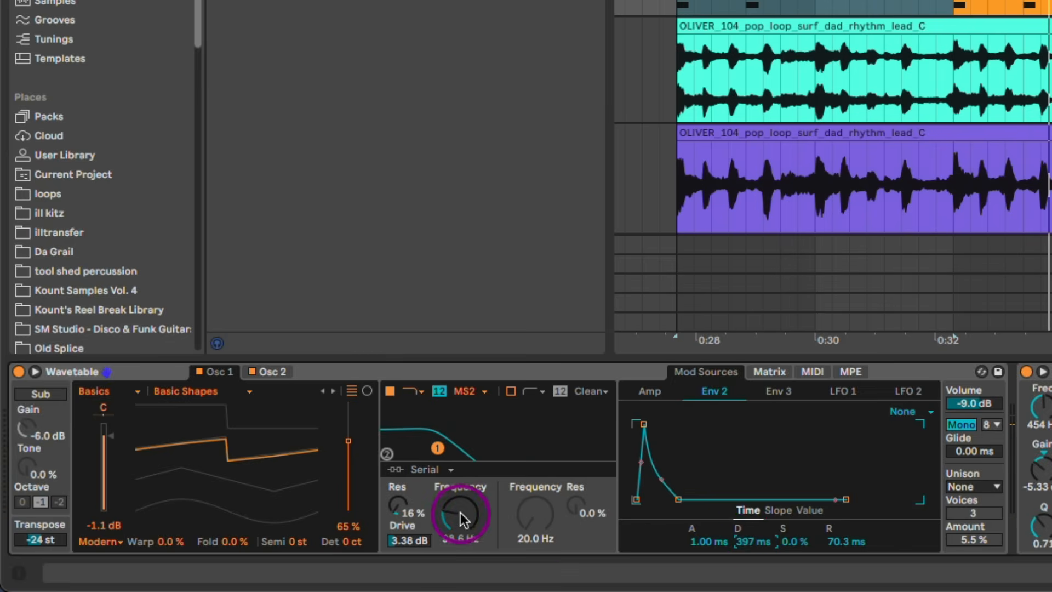
{"action": "left_click", "coordinate": [409, 530]}
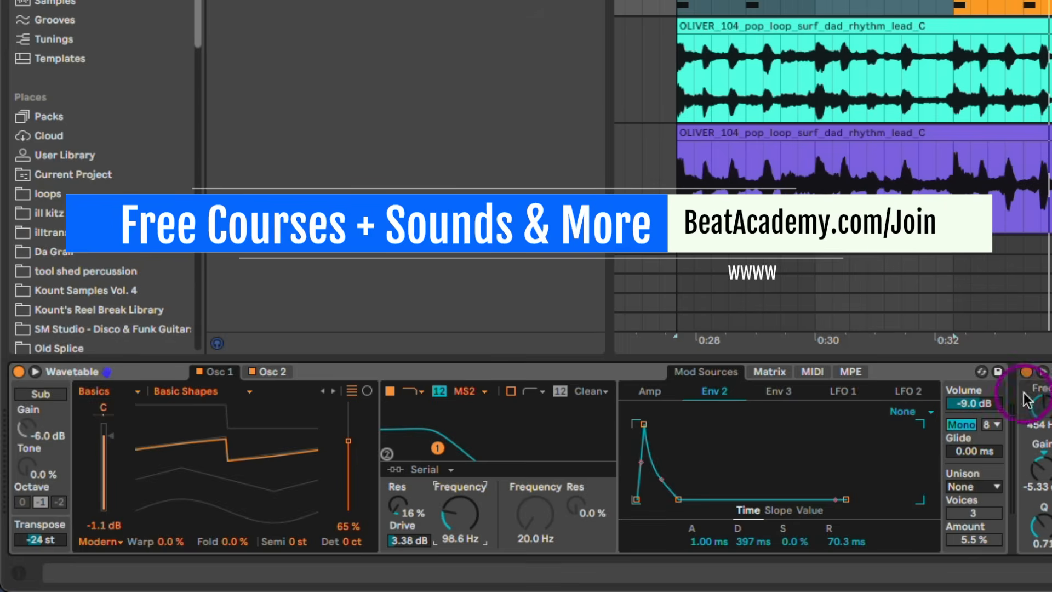
Select the first clip on the MODO BASS 2 track, solo the track, open its bass instrument and play it.
{"action": "left_click", "coordinate": [531, 166]}
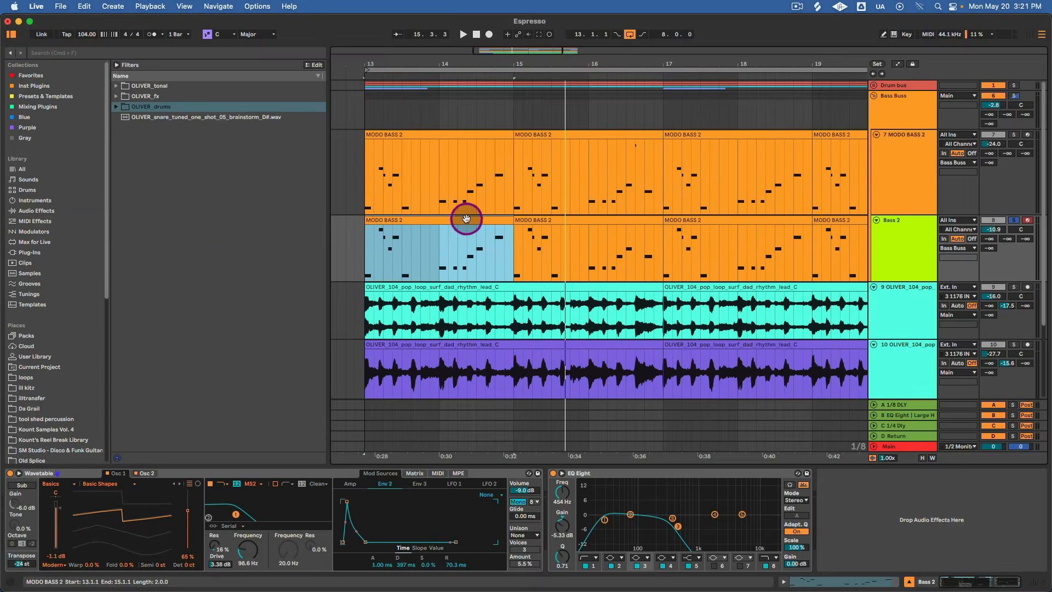
{"action": "left_click", "coordinate": [468, 193]}
{"action": "left_click", "coordinate": [470, 135]}
{"action": "left_click", "coordinate": [1014, 135]}
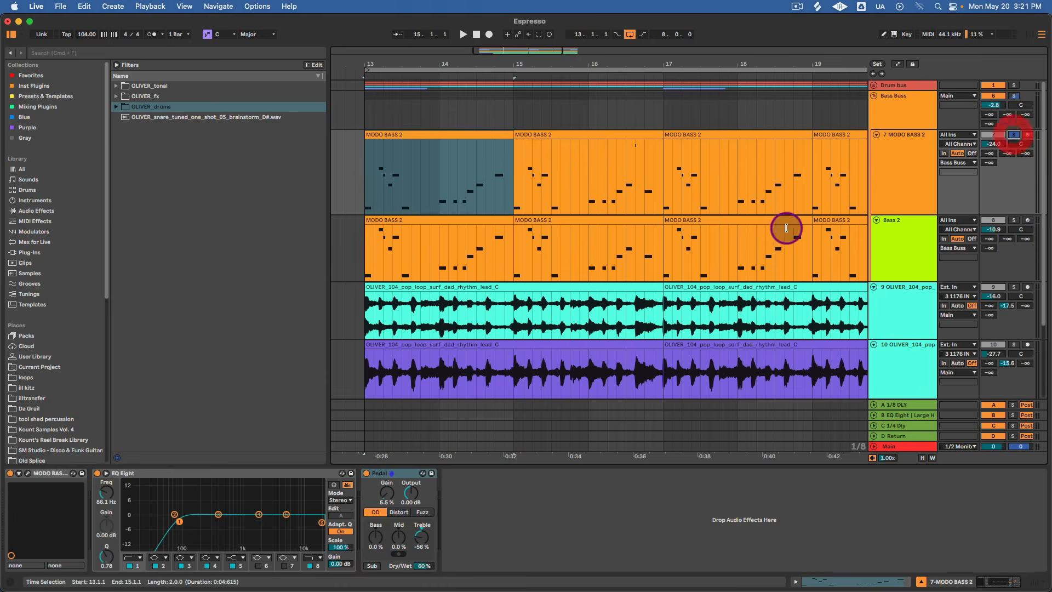
{"action": "left_click", "coordinate": [28, 473]}
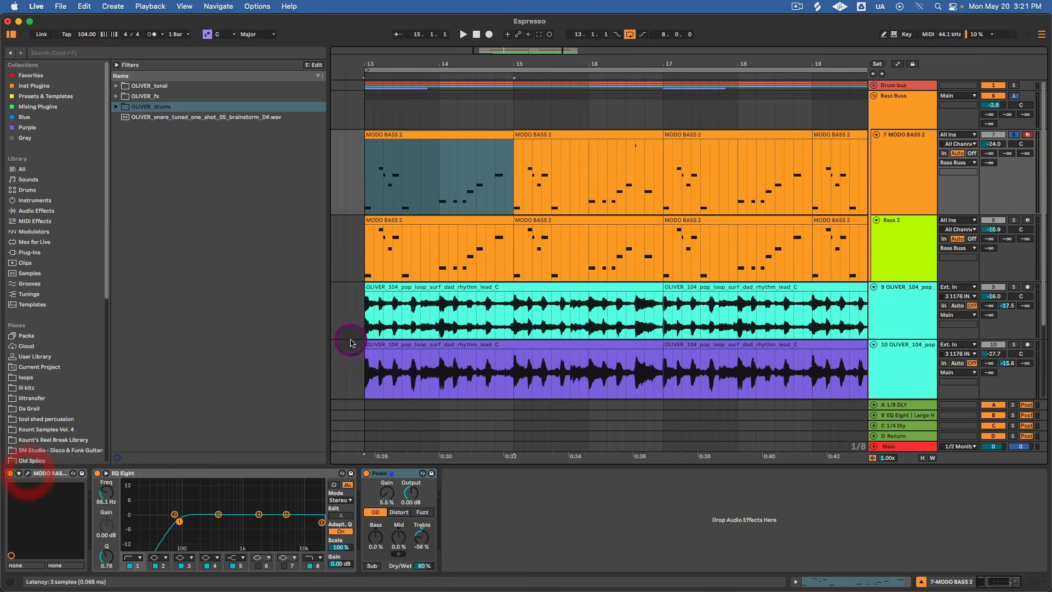
{"action": "key", "text": "space"}
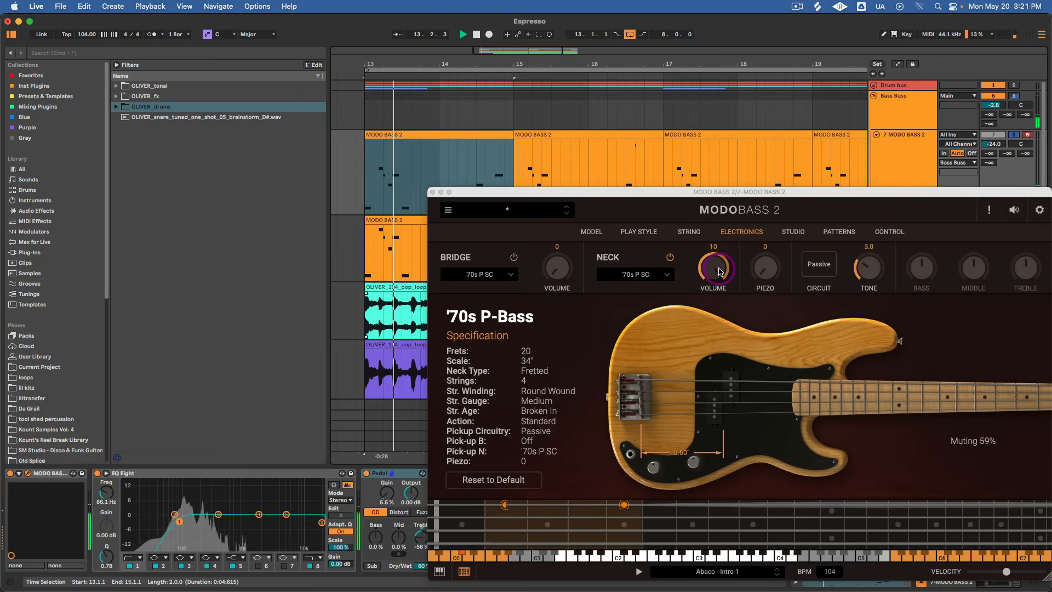
Raise the bass's Tone during playback, view the bass models and set the play style's Muting to 56%.
{"action": "left_click", "coordinate": [720, 269]}
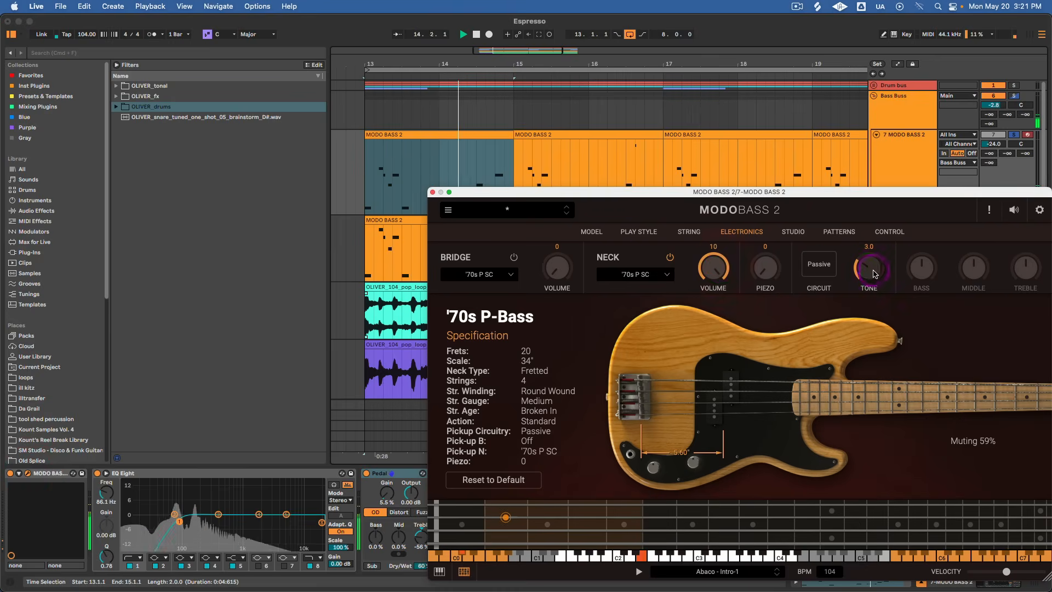
{"action": "left_click_drag", "start_coordinate": [870, 268], "coordinate": [880, 245]}
{"action": "key", "text": "space"}
{"action": "left_click", "coordinate": [593, 234]}
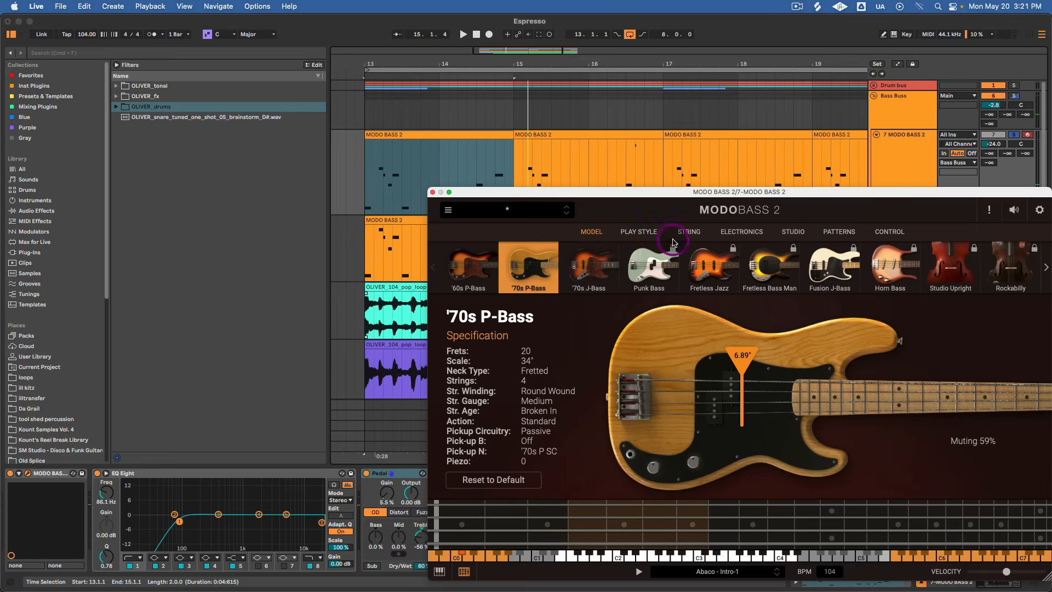
{"action": "left_click", "coordinate": [645, 235]}
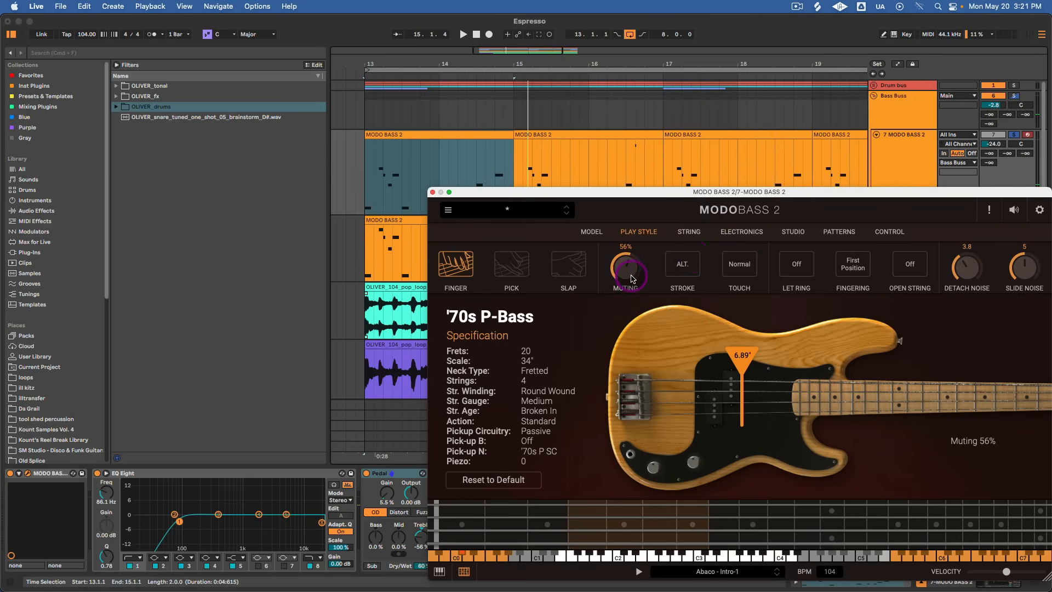
Set the Tone in the bass's electronics to 5.0 while listening, and close the instrument window.
{"action": "left_click", "coordinate": [744, 234]}
{"action": "left_click", "coordinate": [876, 278]}
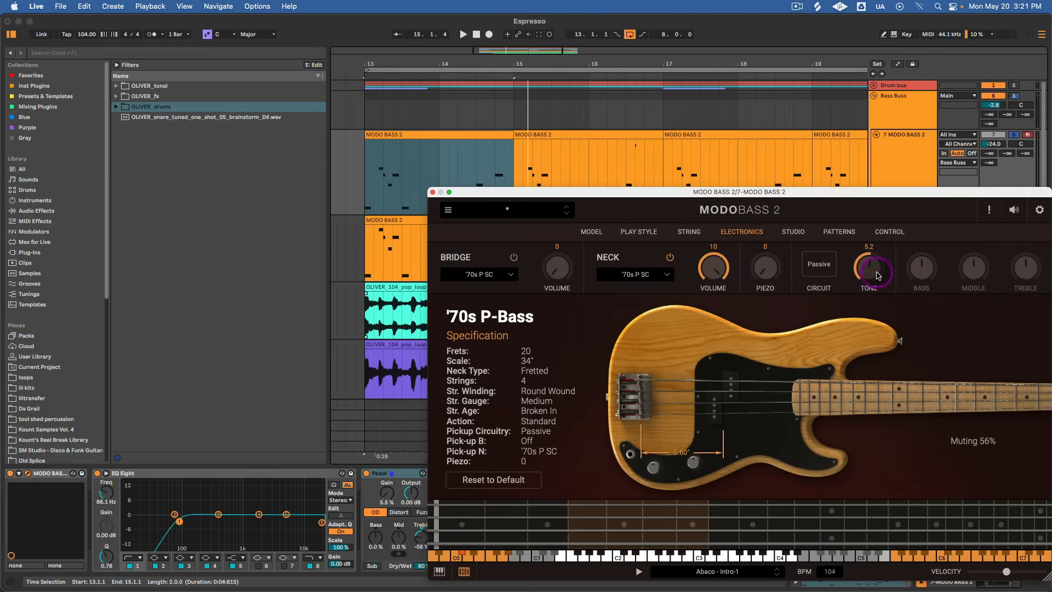
{"action": "key", "text": "space"}
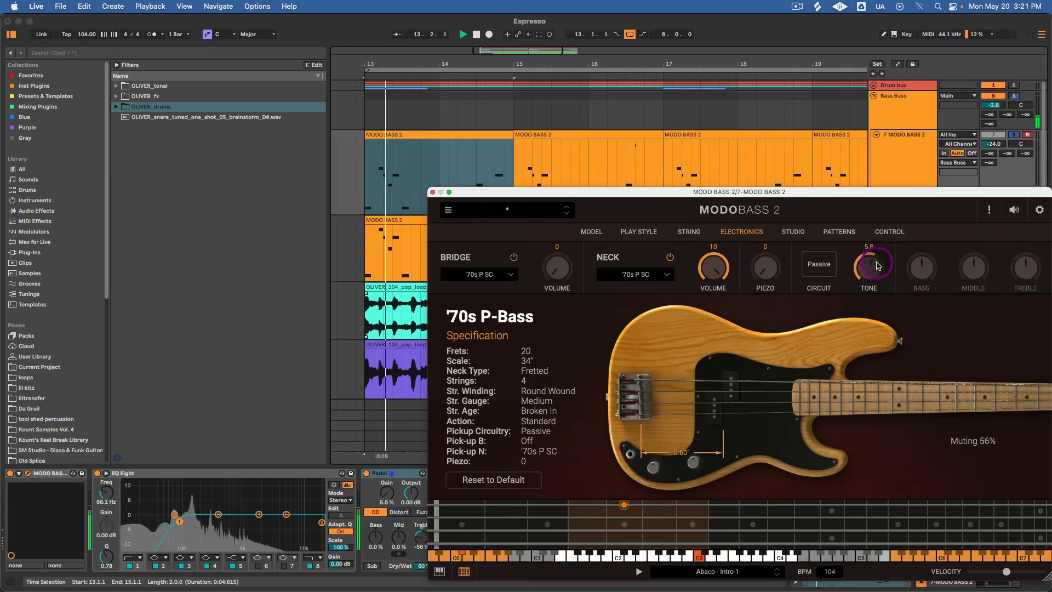
{"action": "key", "text": "space"}
{"action": "left_click", "coordinate": [431, 204]}
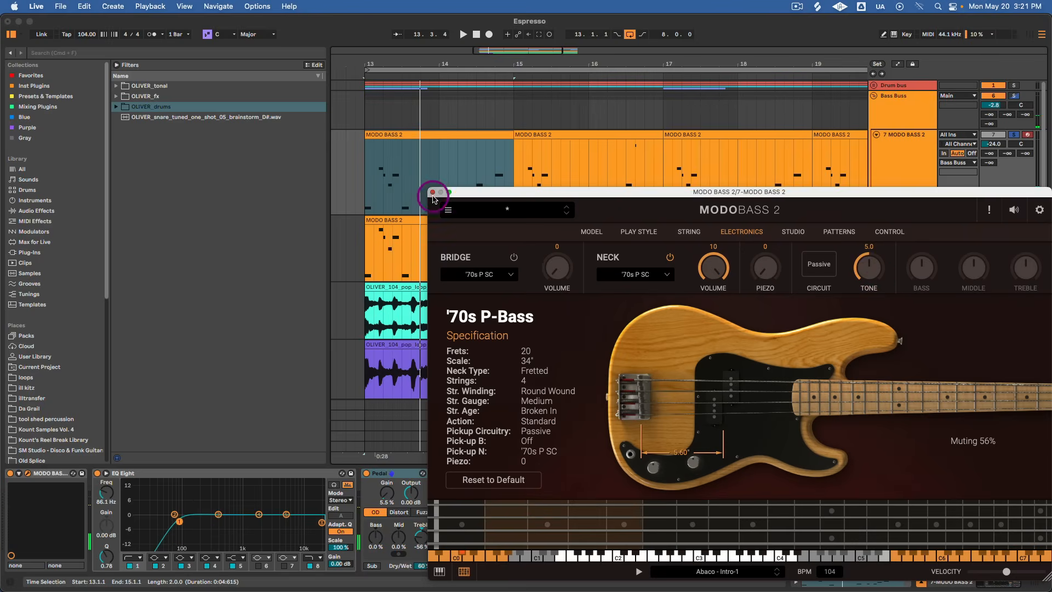
{"action": "left_click", "coordinate": [431, 193]}
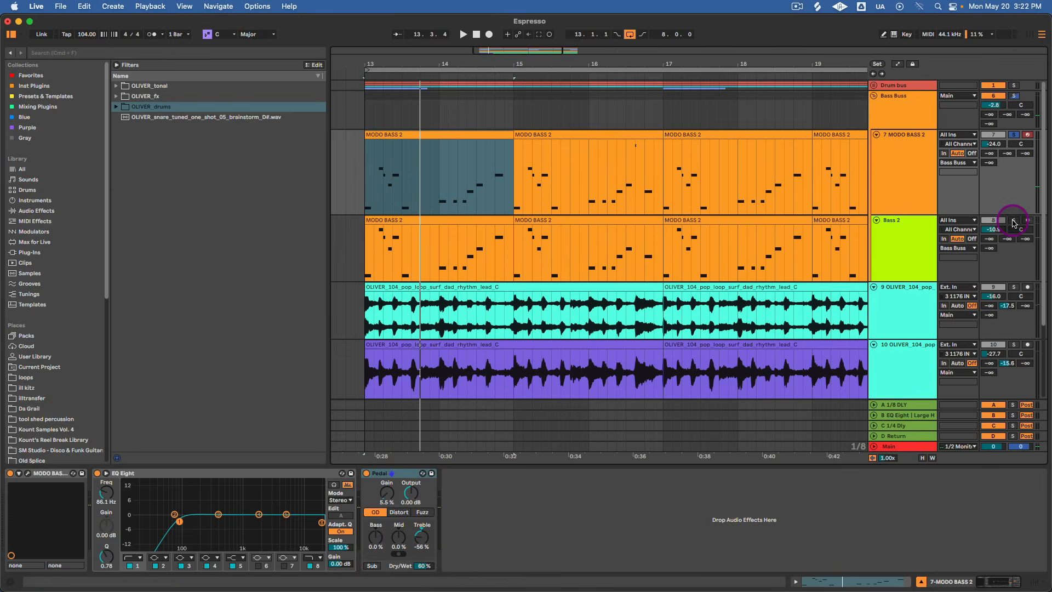
Solo Bass 2 with MODO BASS 2, compare both layers with Bass 2 alone, and add the Drum bus to the solo.
{"action": "left_click", "coordinate": [1014, 221]}
{"action": "left_click", "coordinate": [815, 268]}
{"action": "key", "text": "space"}
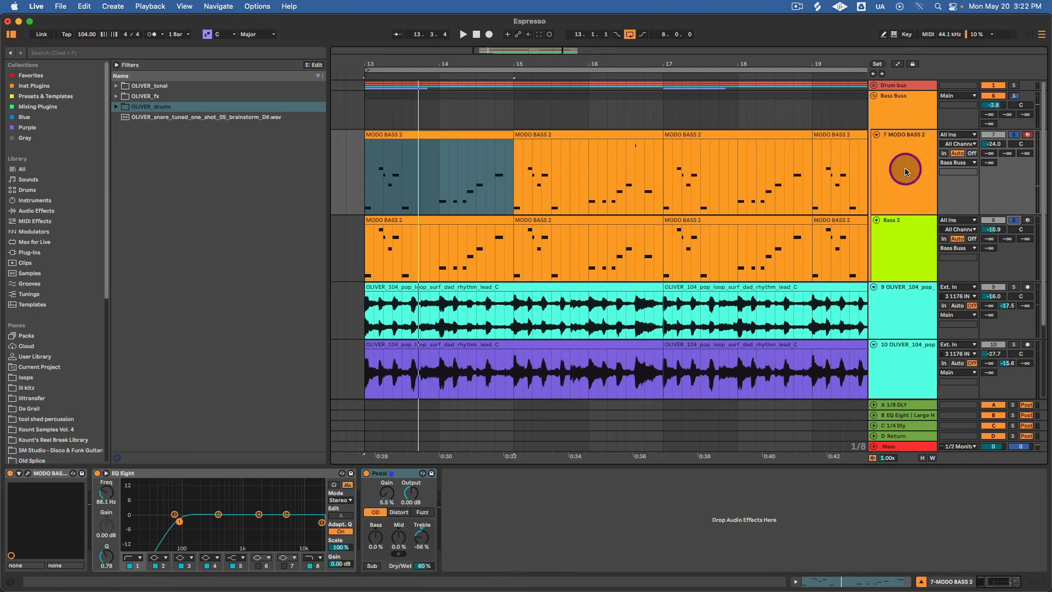
{"action": "key", "text": "space"}
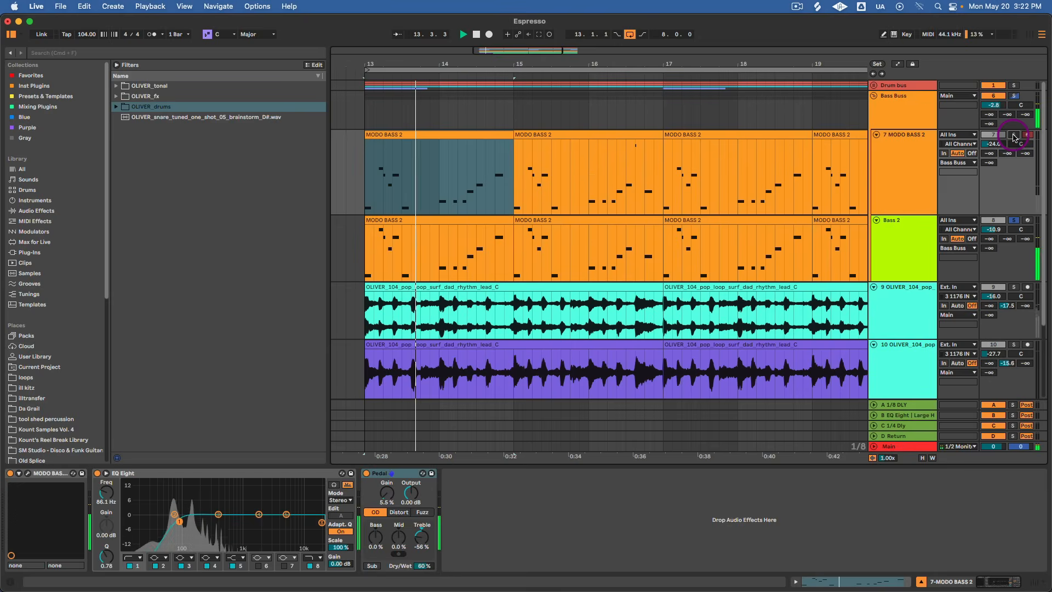
{"action": "left_click", "coordinate": [1013, 135]}
{"action": "left_click", "coordinate": [1014, 86]}
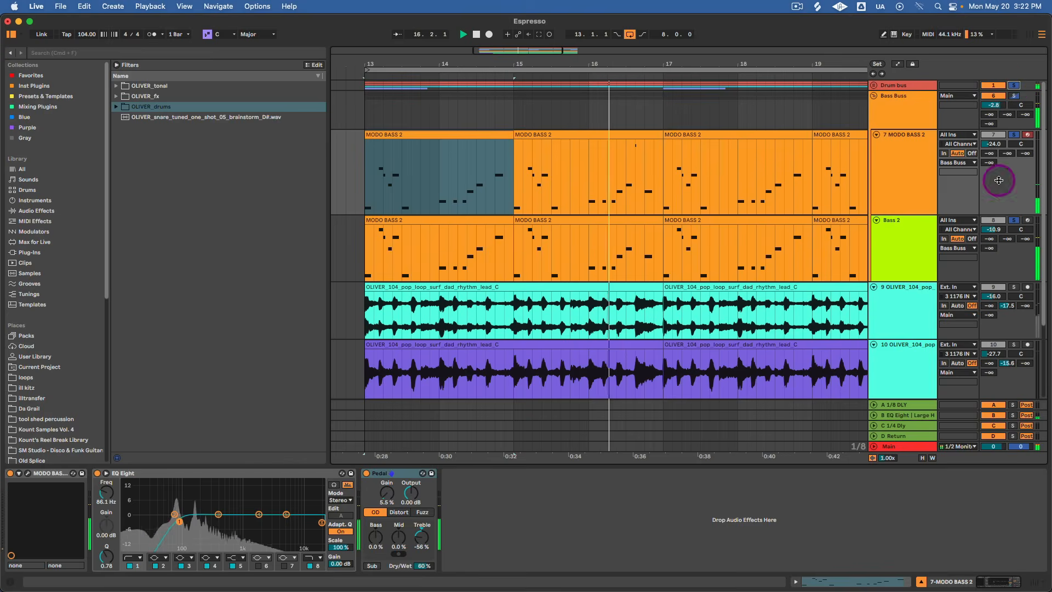
Set the MODO BASS 2 track's Pedal Gain to 6.3% and its EQ Eight low-cut frequency to 100 Hz.
{"action": "left_click", "coordinate": [906, 169]}
{"action": "key", "text": "space"}
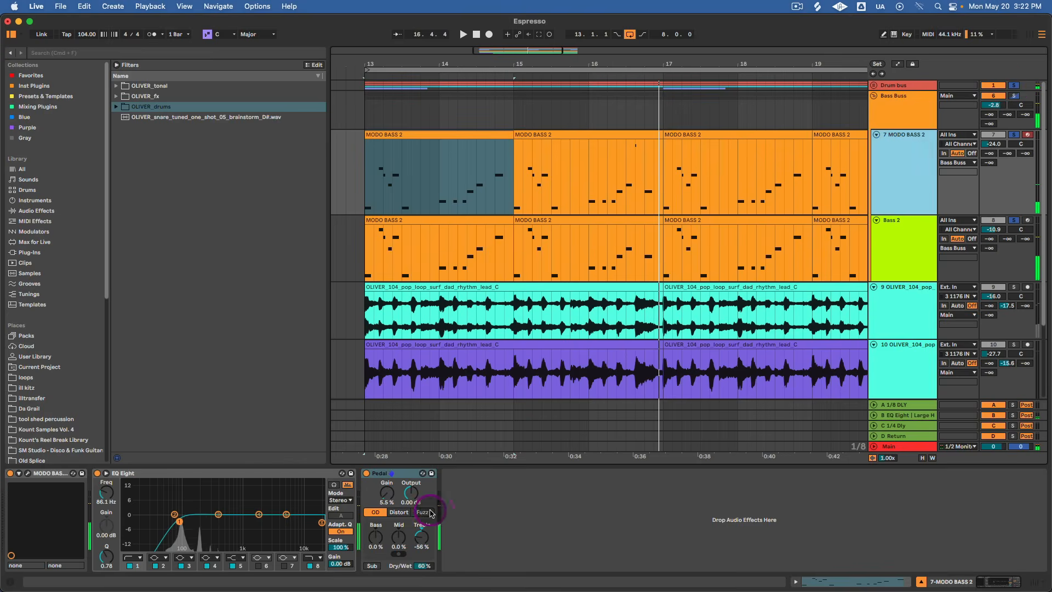
{"action": "left_click_drag", "start_coordinate": [389, 493], "coordinate": [388, 492]}
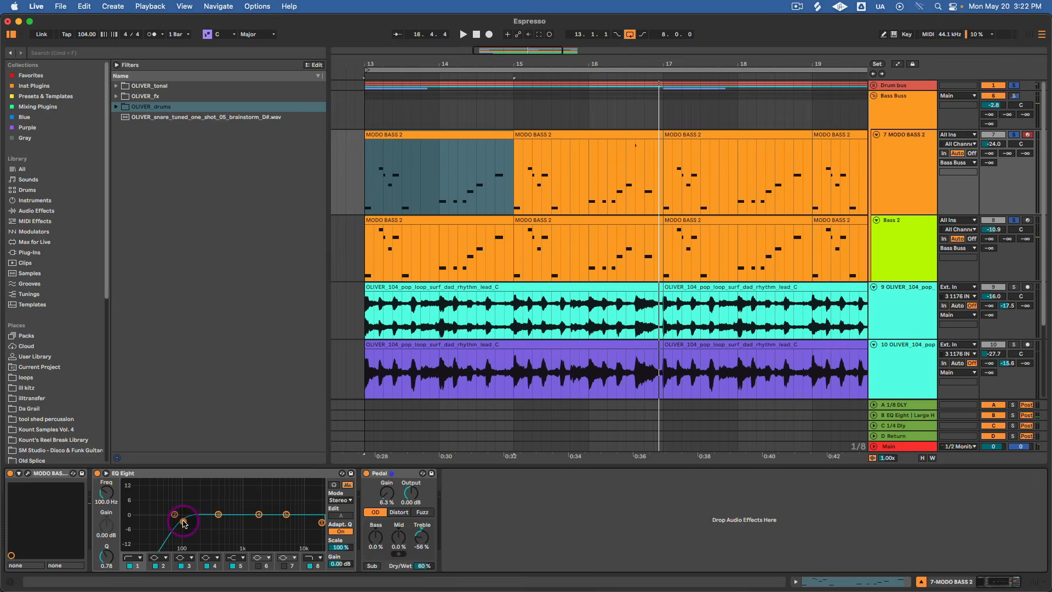
{"action": "mouse_move", "coordinate": [623, 264]}
{"action": "left_mouse_down"}
{"action": "mouse_move", "coordinate": [611, 319]}
{"action": "mouse_move", "coordinate": [612, 310]}
{"action": "left_mouse_up"}
Clear all track solos, play the full beat and fold the purple loop's track.
{"action": "left_click", "coordinate": [1014, 86]}
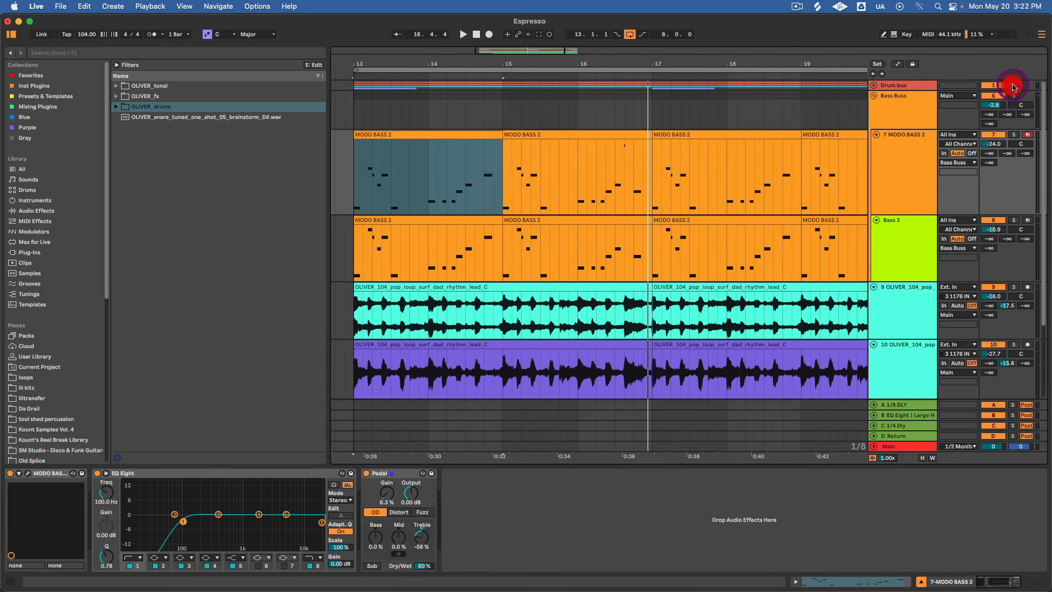
{"action": "key", "text": "space"}
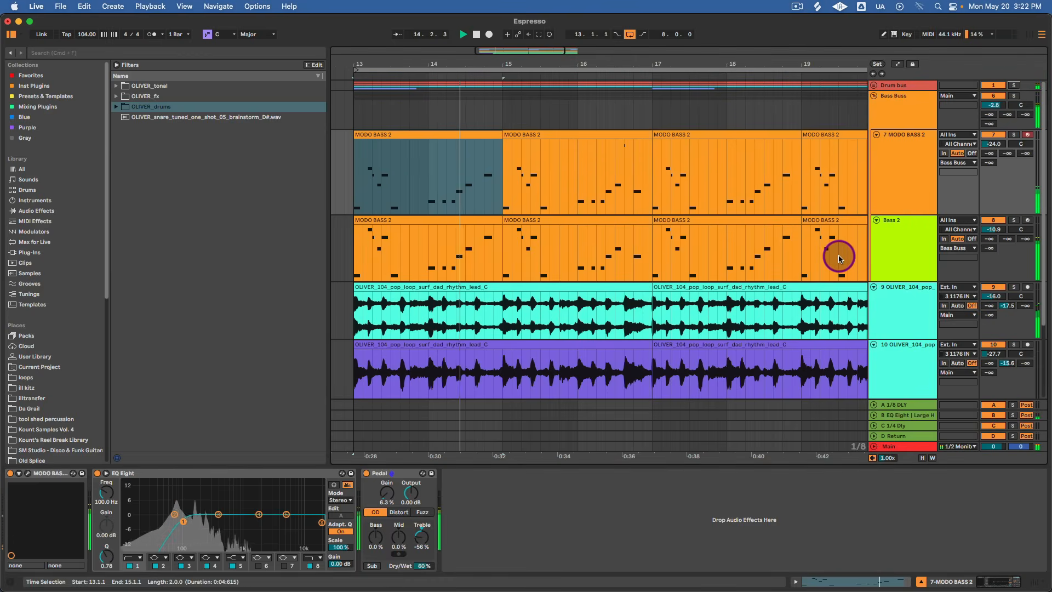
{"action": "scroll", "coordinate": [838, 260], "scroll_direction": "down", "scroll_amount": 2}
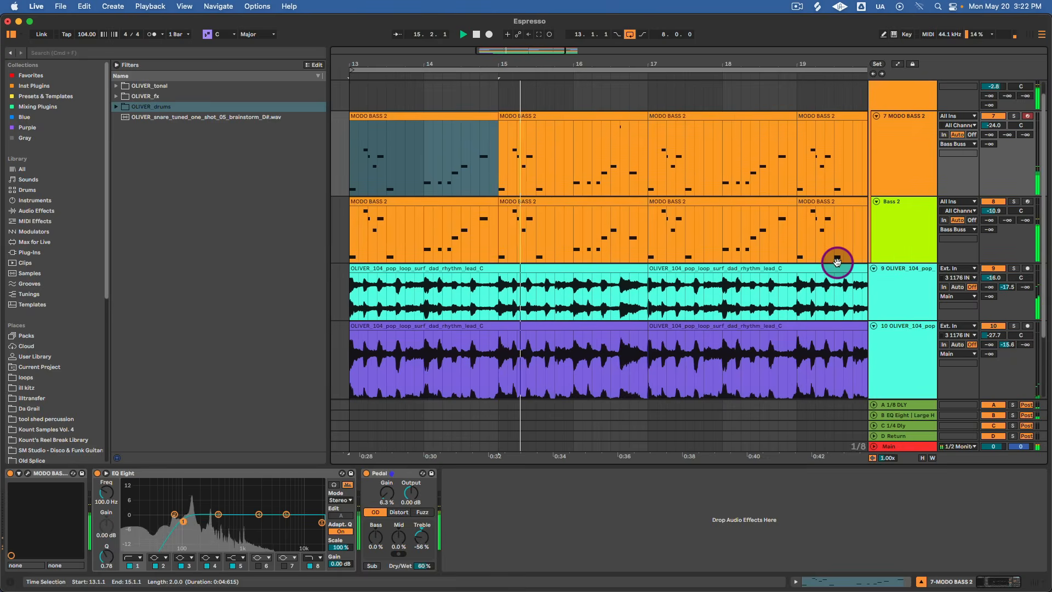
{"action": "left_click", "coordinate": [873, 326]}
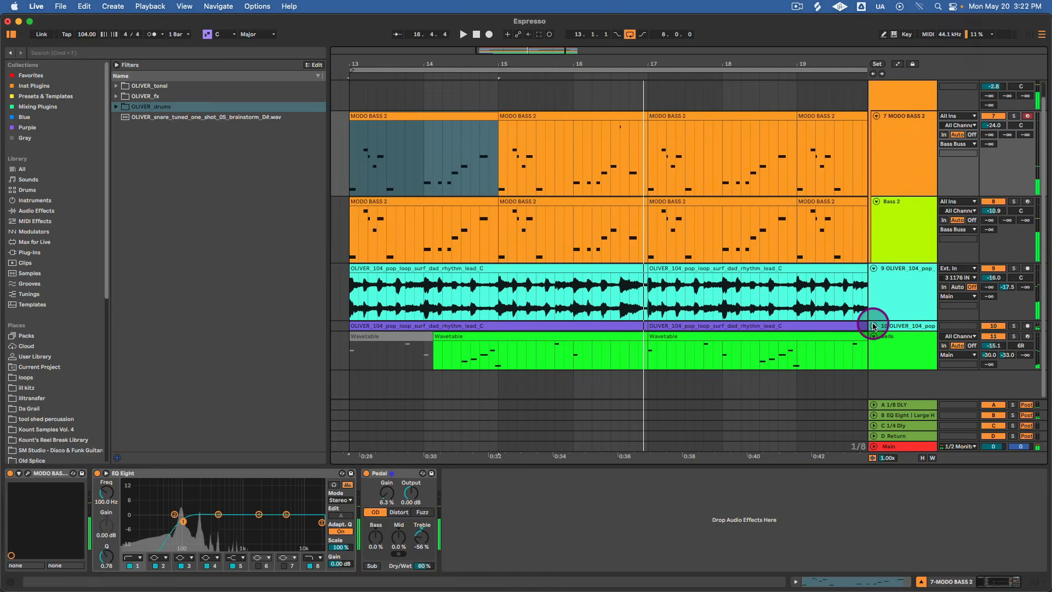
Open the Wavetable MIDI clip on the Bells track, play its notes and return to the track's devices.
{"action": "left_click", "coordinate": [646, 345]}
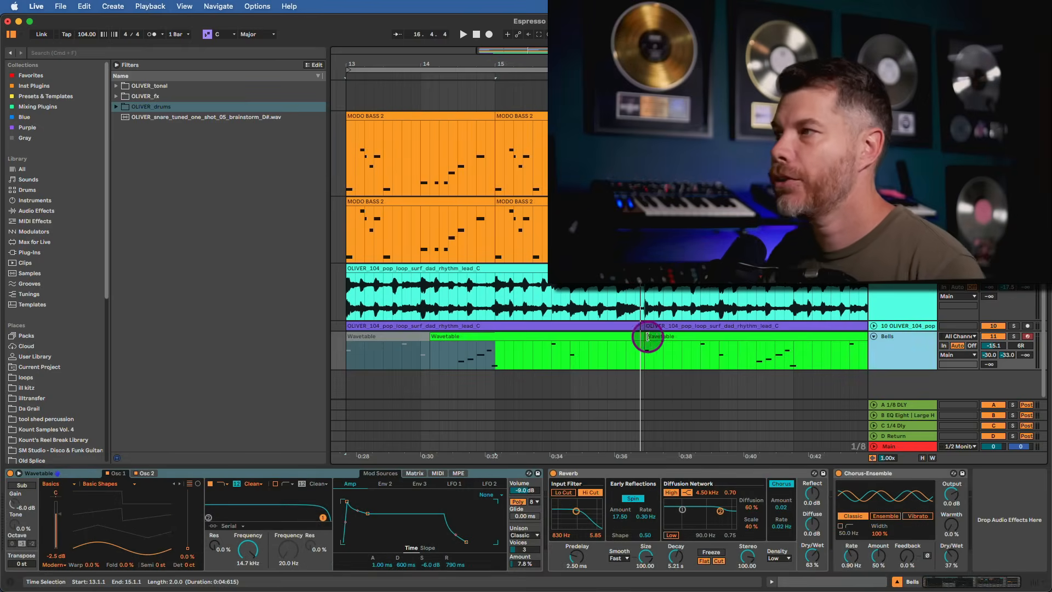
{"action": "left_click", "coordinate": [558, 331]}
{"action": "left_click", "coordinate": [455, 350]}
{"action": "left_click", "coordinate": [310, 343]}
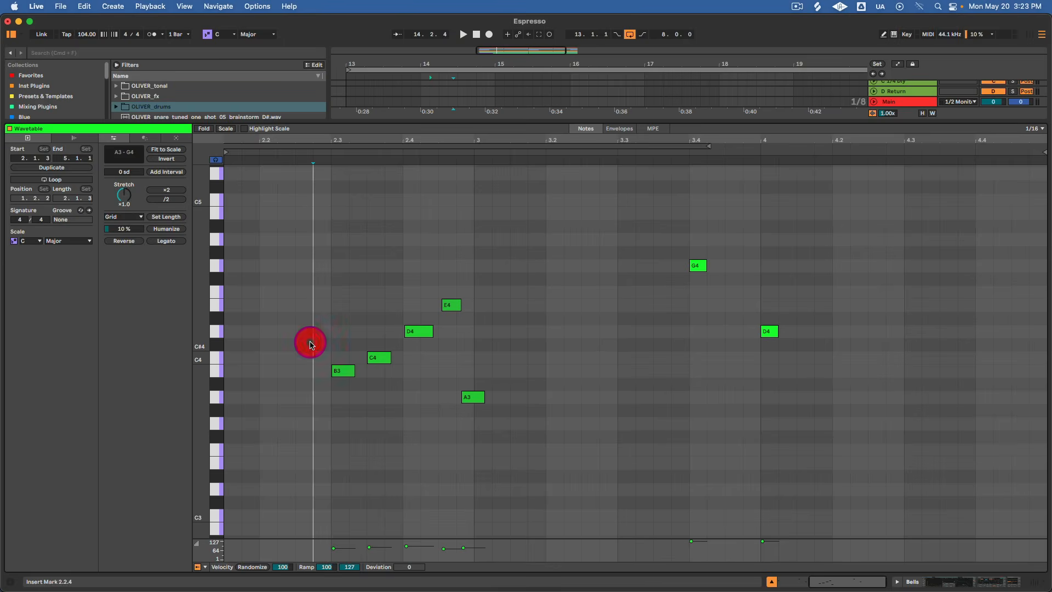
{"action": "key", "text": "space"}
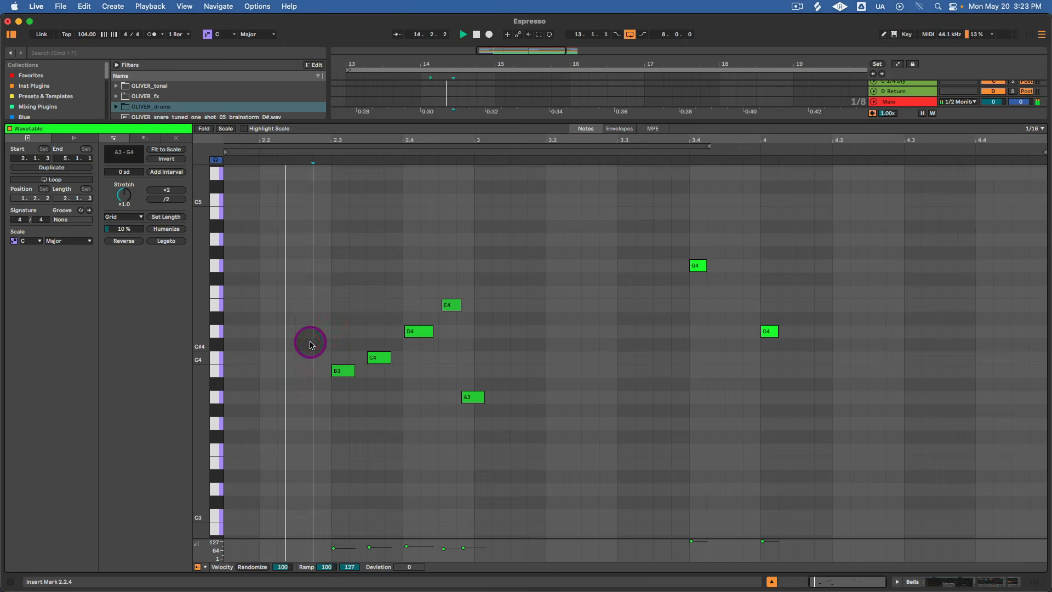
{"action": "key", "text": "space"}
{"action": "key", "text": "shift+Tab"}
Solo the Bells track, play it briefly and examine its Wavetable oscillators and Unison modes.
{"action": "left_click", "coordinate": [1014, 355]}
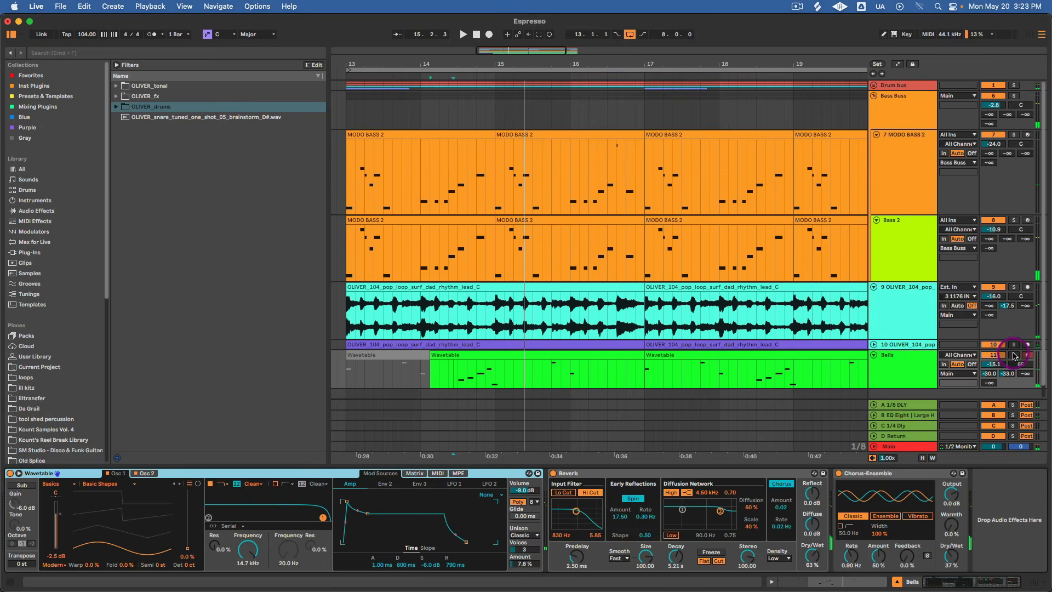
{"action": "left_click", "coordinate": [181, 479]}
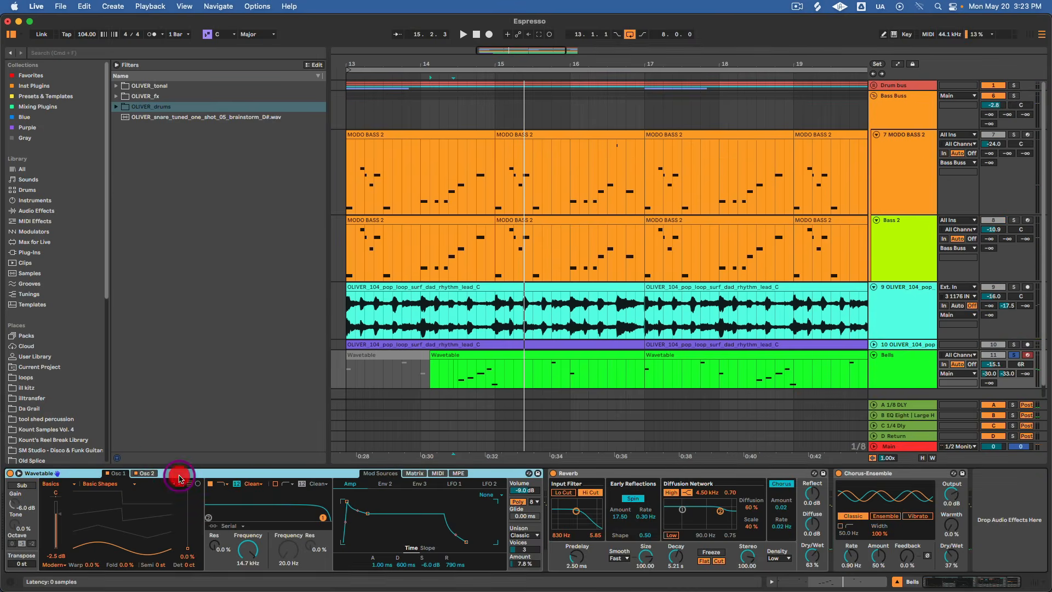
{"action": "left_click", "coordinate": [113, 475]}
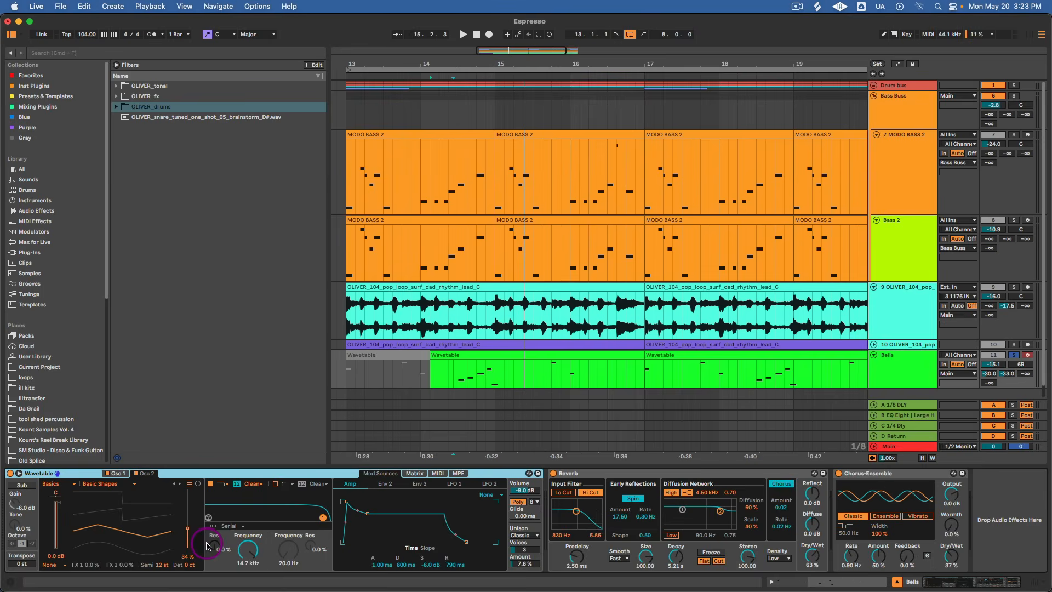
{"action": "key", "text": "space"}
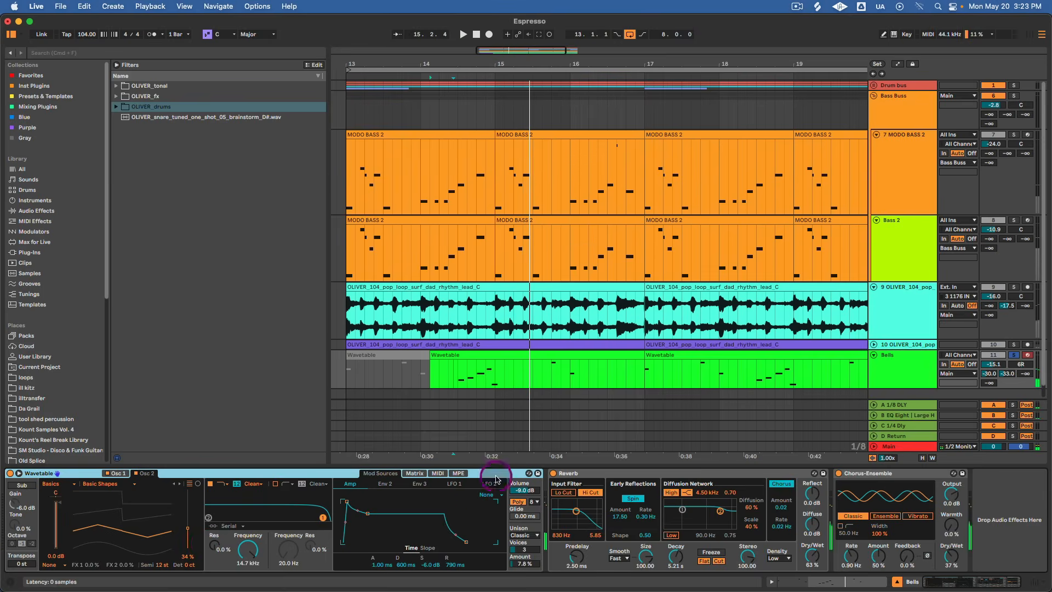
{"action": "left_click", "coordinate": [534, 536]}
{"action": "left_click", "coordinate": [532, 490]}
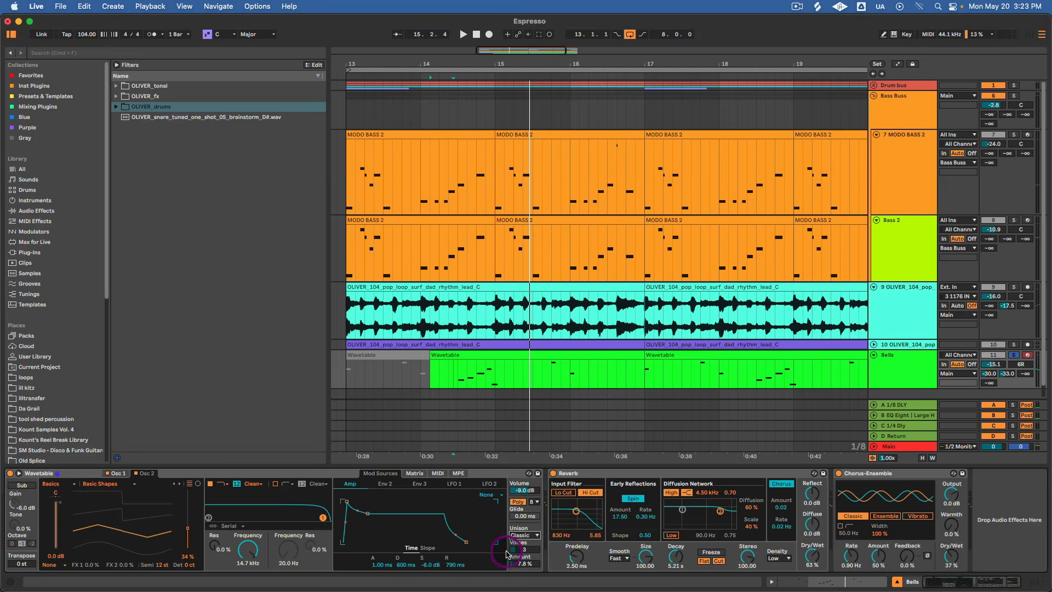
Set the Bells track's Reverb Dry/Wet to 62% and its Chorus-Ensemble Dry/Wet to 31%.
{"action": "left_click", "coordinate": [643, 475]}
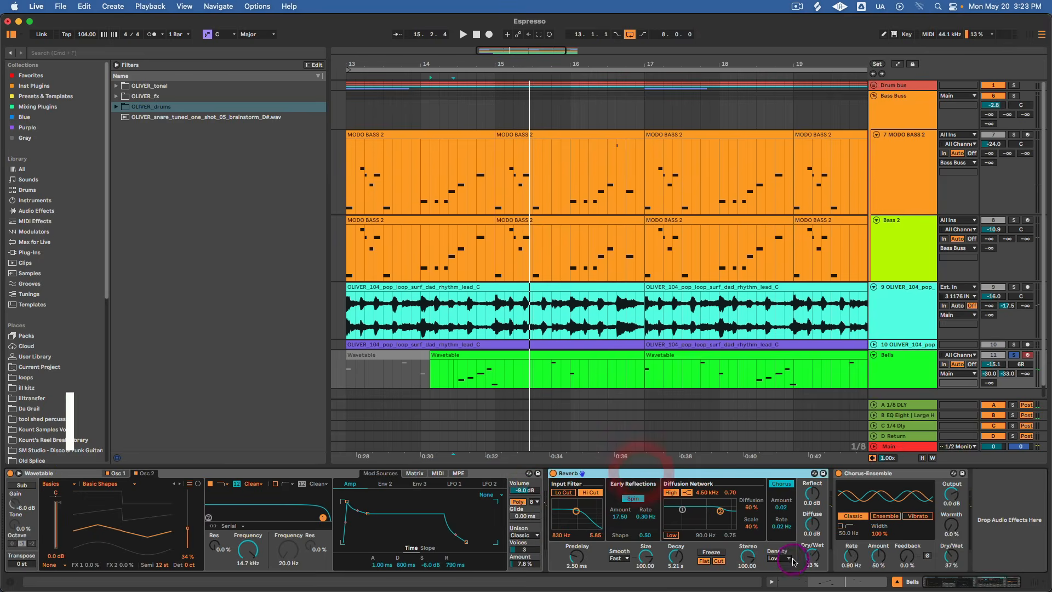
{"action": "left_click_drag", "start_coordinate": [812, 556], "coordinate": [812, 559]}
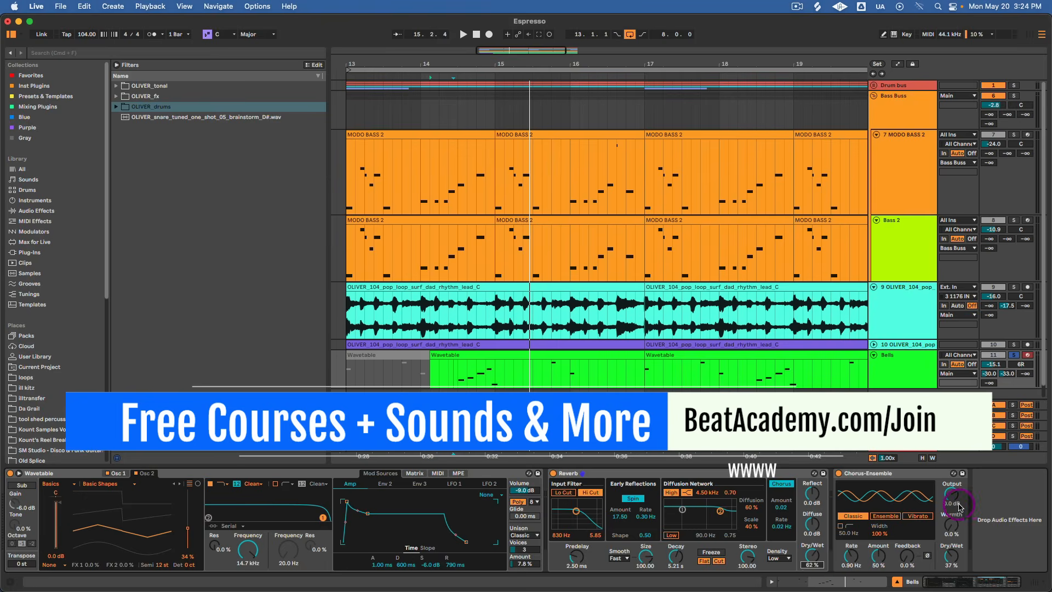
{"action": "left_click_drag", "start_coordinate": [952, 556], "coordinate": [951, 559]}
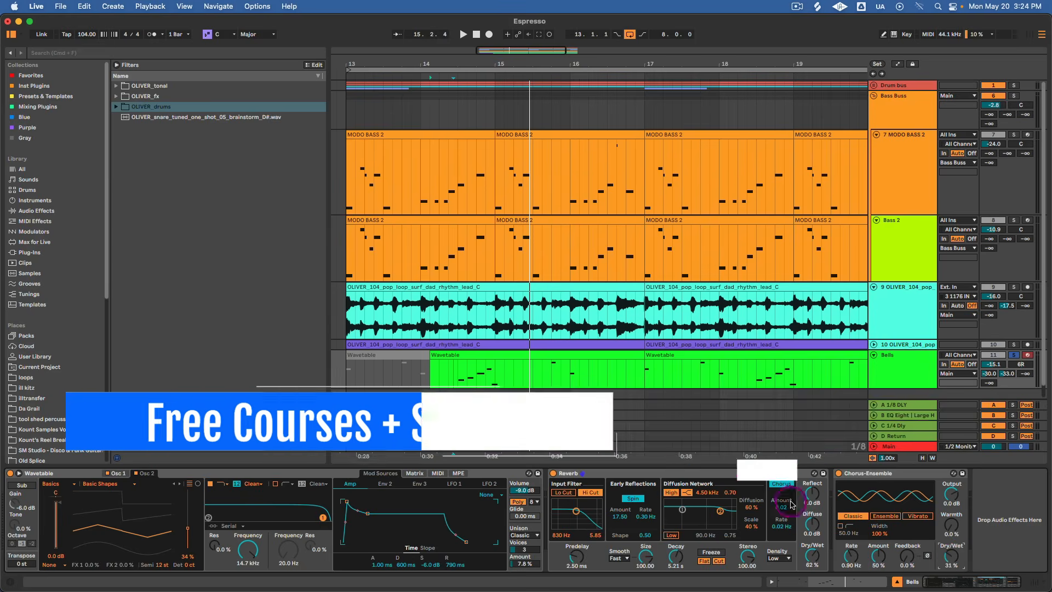
Play the Bells from 14.2.3, comparing the sound with Reverb and Chorus-Ensemble bypassed and re-enabled together.
{"action": "left_click", "coordinate": [448, 375]}
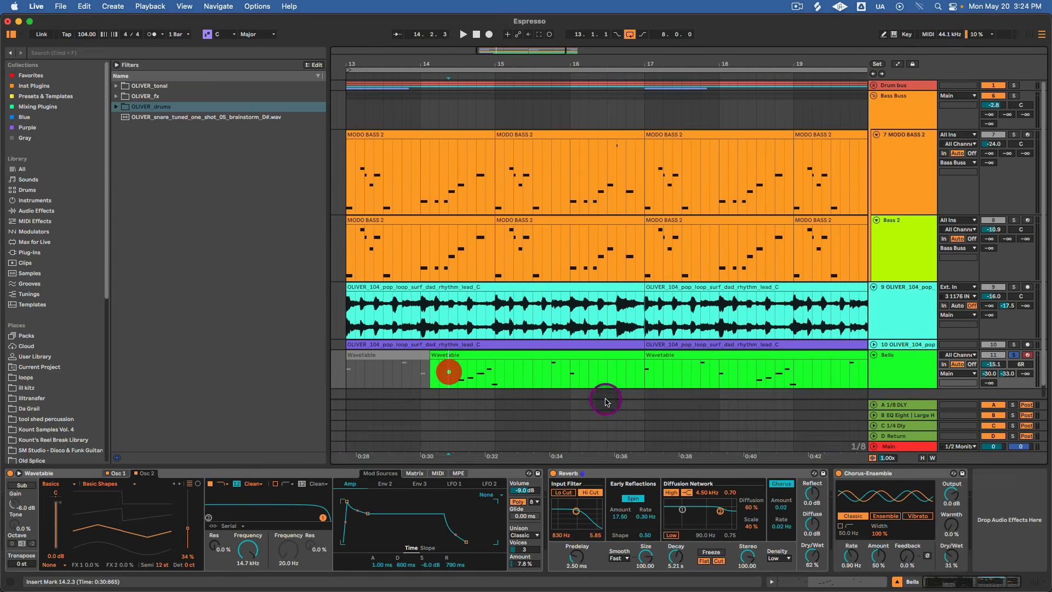
{"action": "left_click", "coordinate": [905, 474]}
{"action": "left_click", "coordinate": [605, 475]}
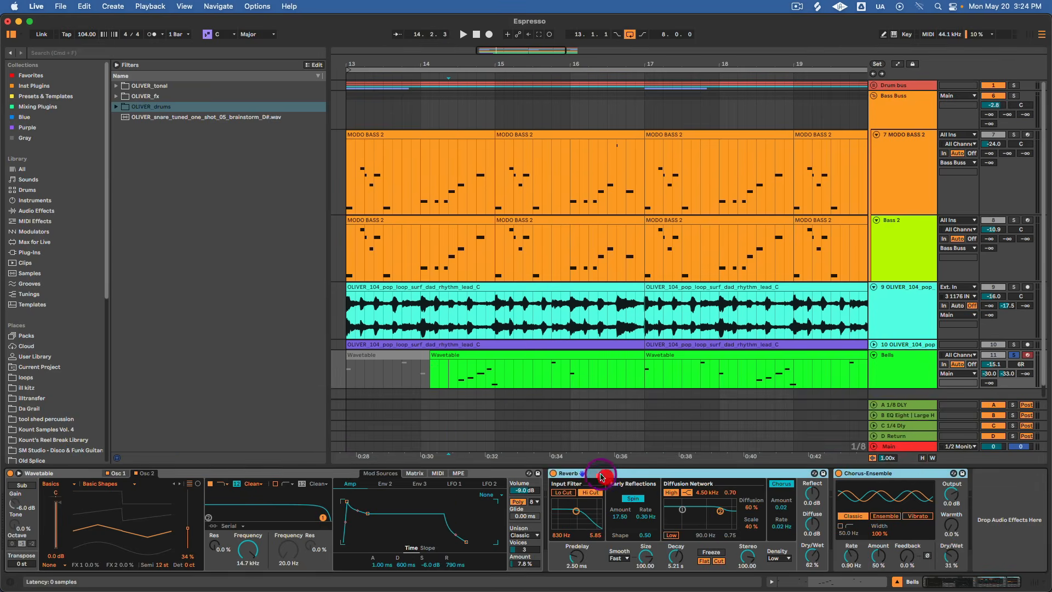
{"action": "left_click", "coordinate": [554, 473]}
{"action": "key", "text": "space"}
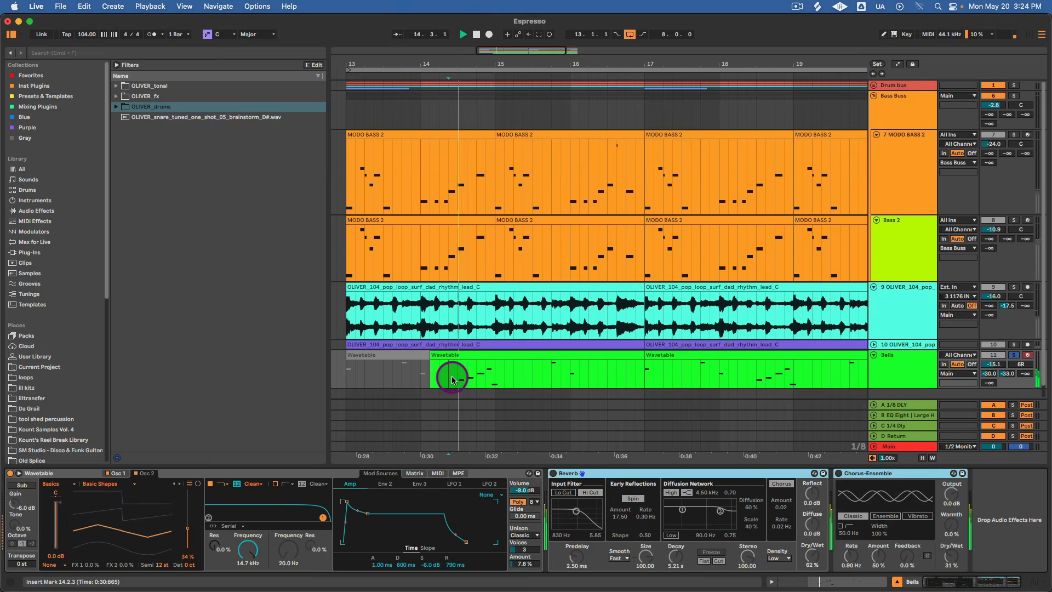
{"action": "left_click", "coordinate": [553, 474]}
{"action": "key", "text": "space"}
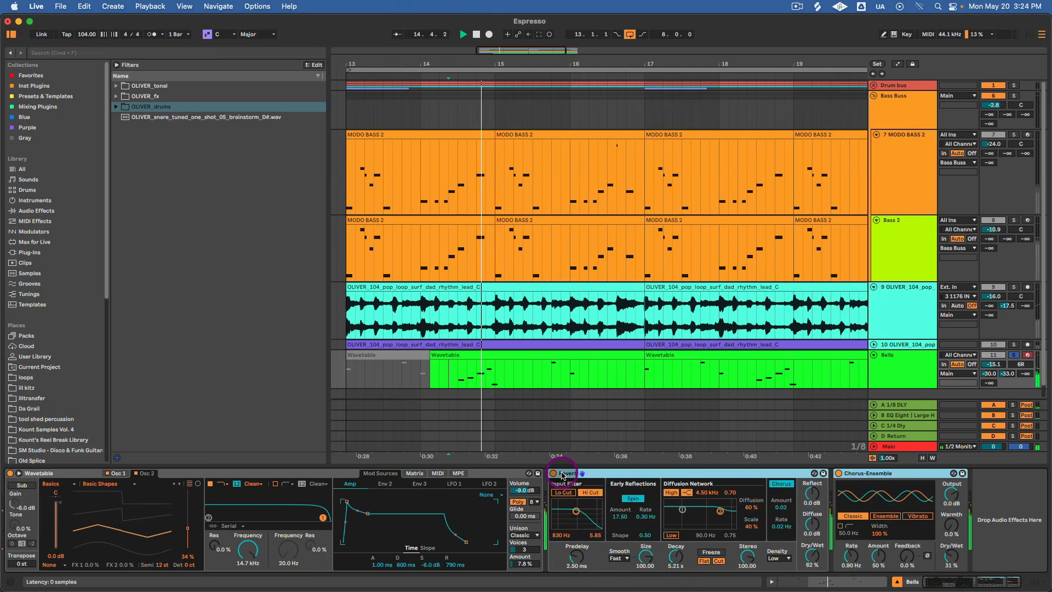
{"action": "key", "text": "space"}
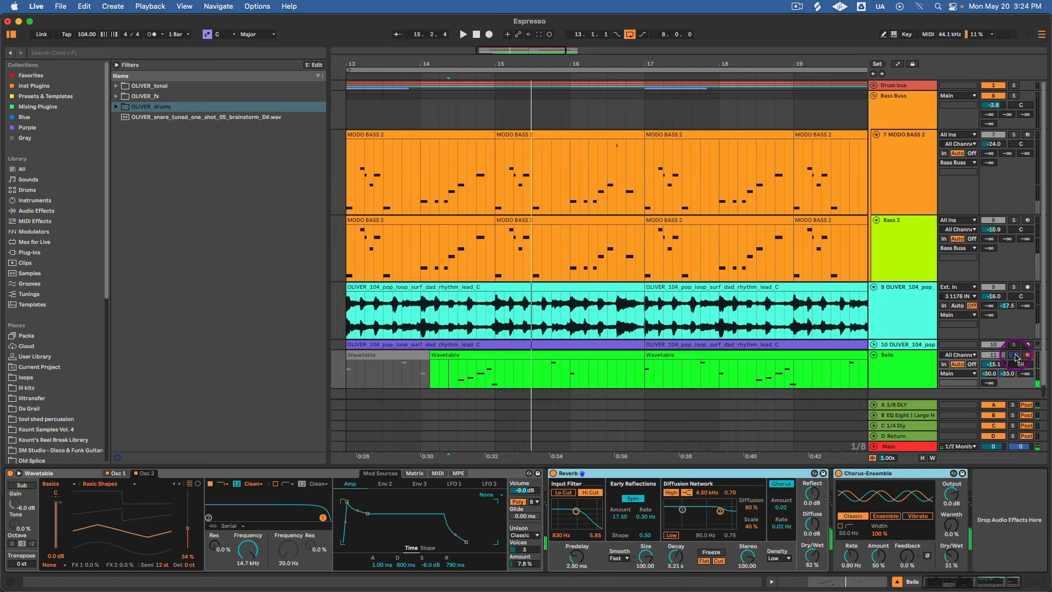
Unsolo the Bells track and play the full beat with the whole arrangement in view.
{"action": "left_click", "coordinate": [1016, 356]}
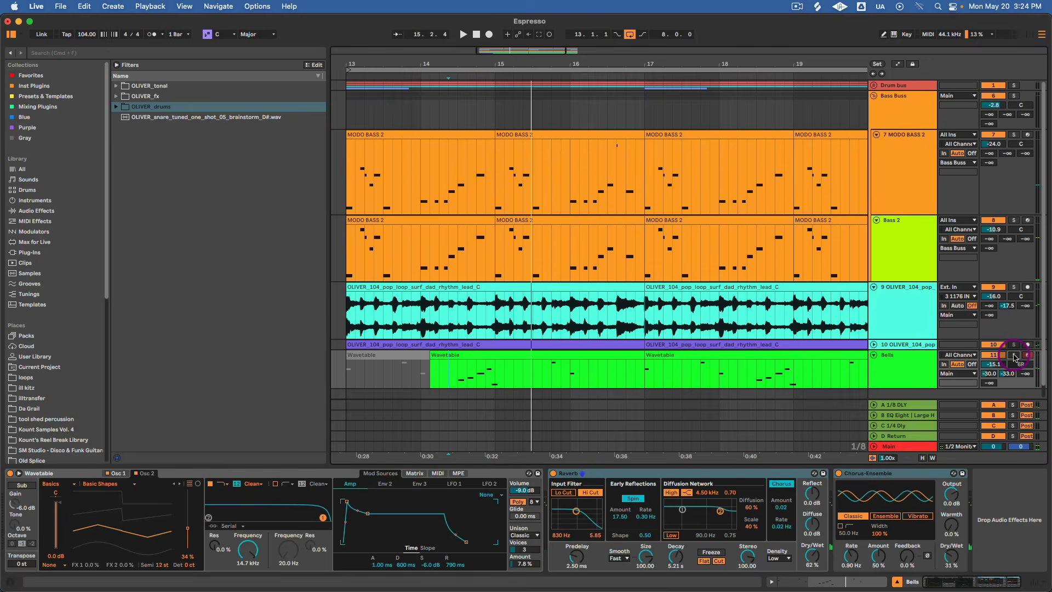
{"action": "key", "text": "space"}
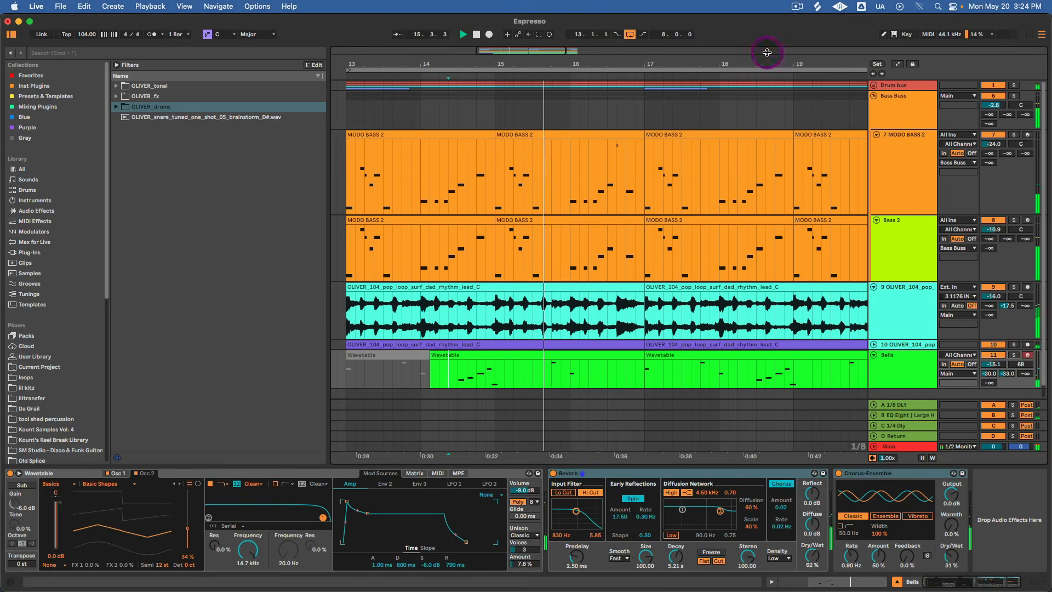
{"action": "left_click_drag", "start_coordinate": [765, 63], "coordinate": [766, 34]}
{"action": "key", "text": "h"}
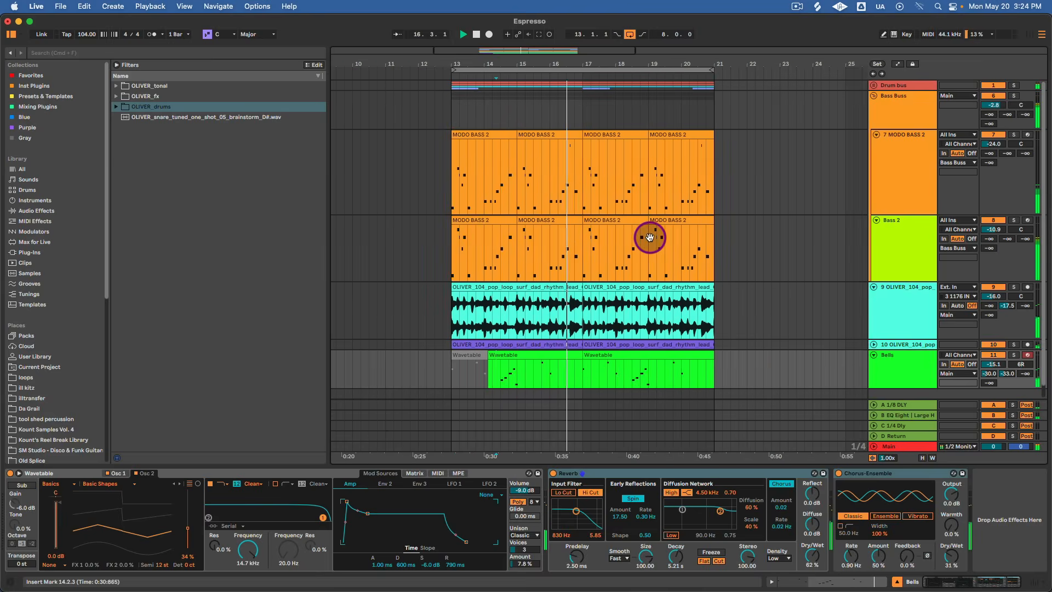